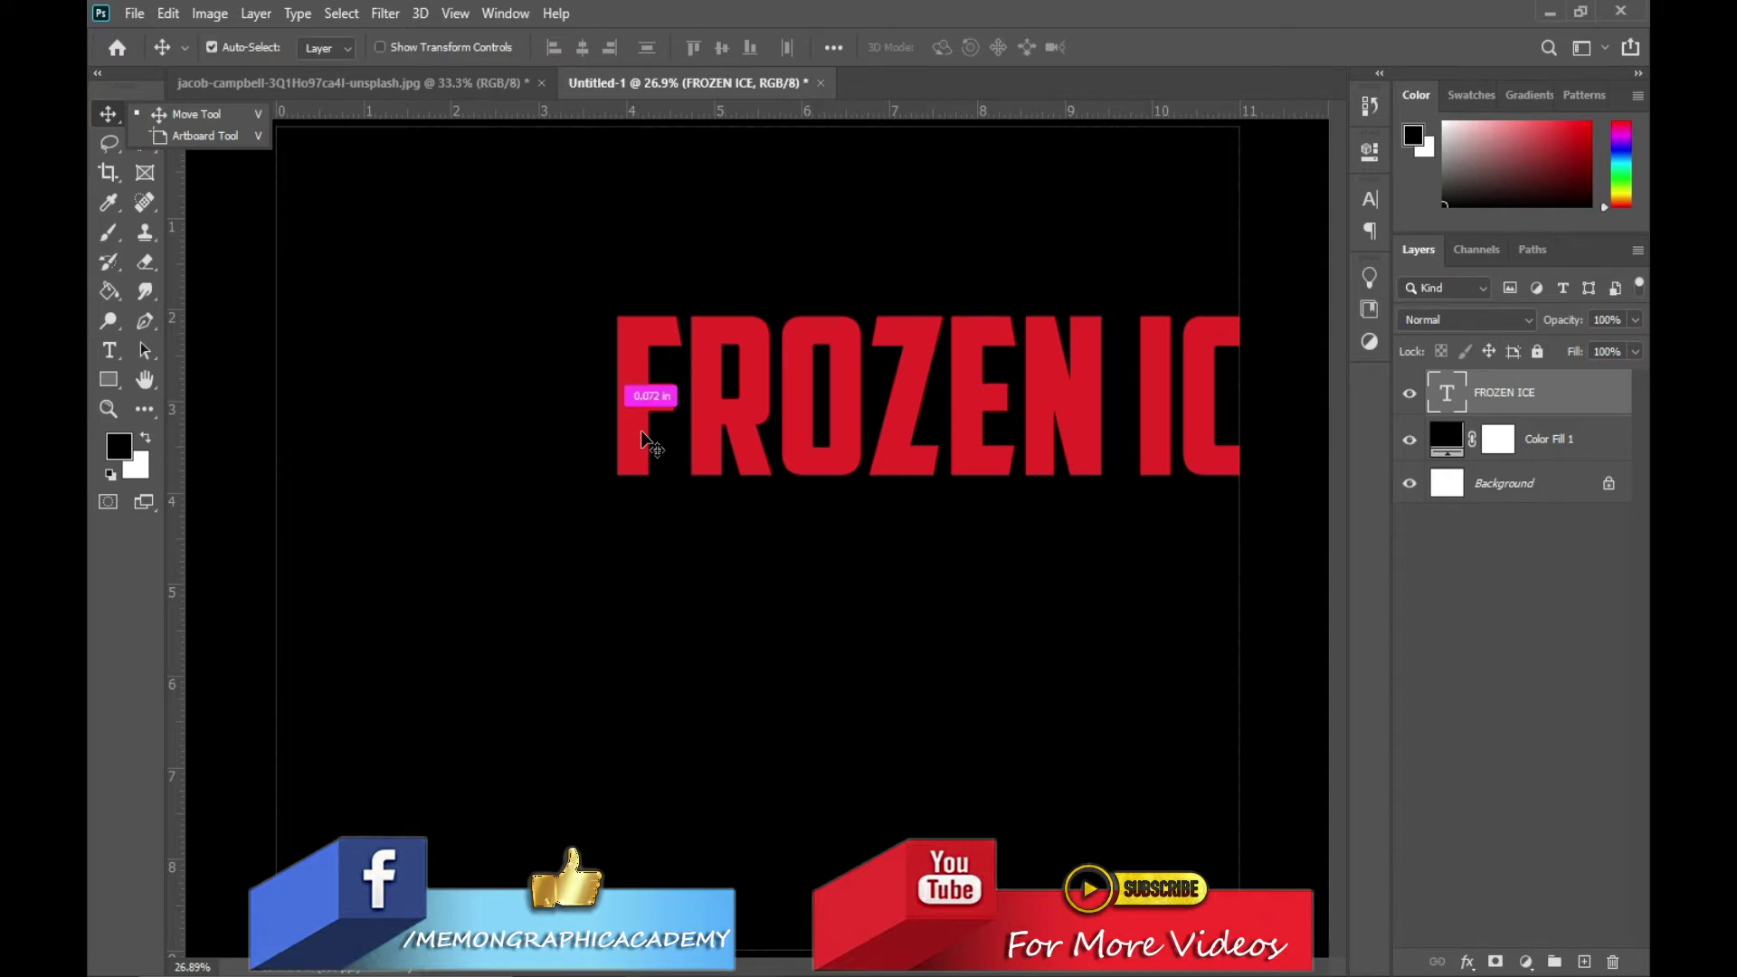
# Center the red FROZEN ICE text horizontally and vertically on the canvas, leaving no active selection
pyautogui.hotkey('ctrl', 'a')
pyautogui.click(579, 49)
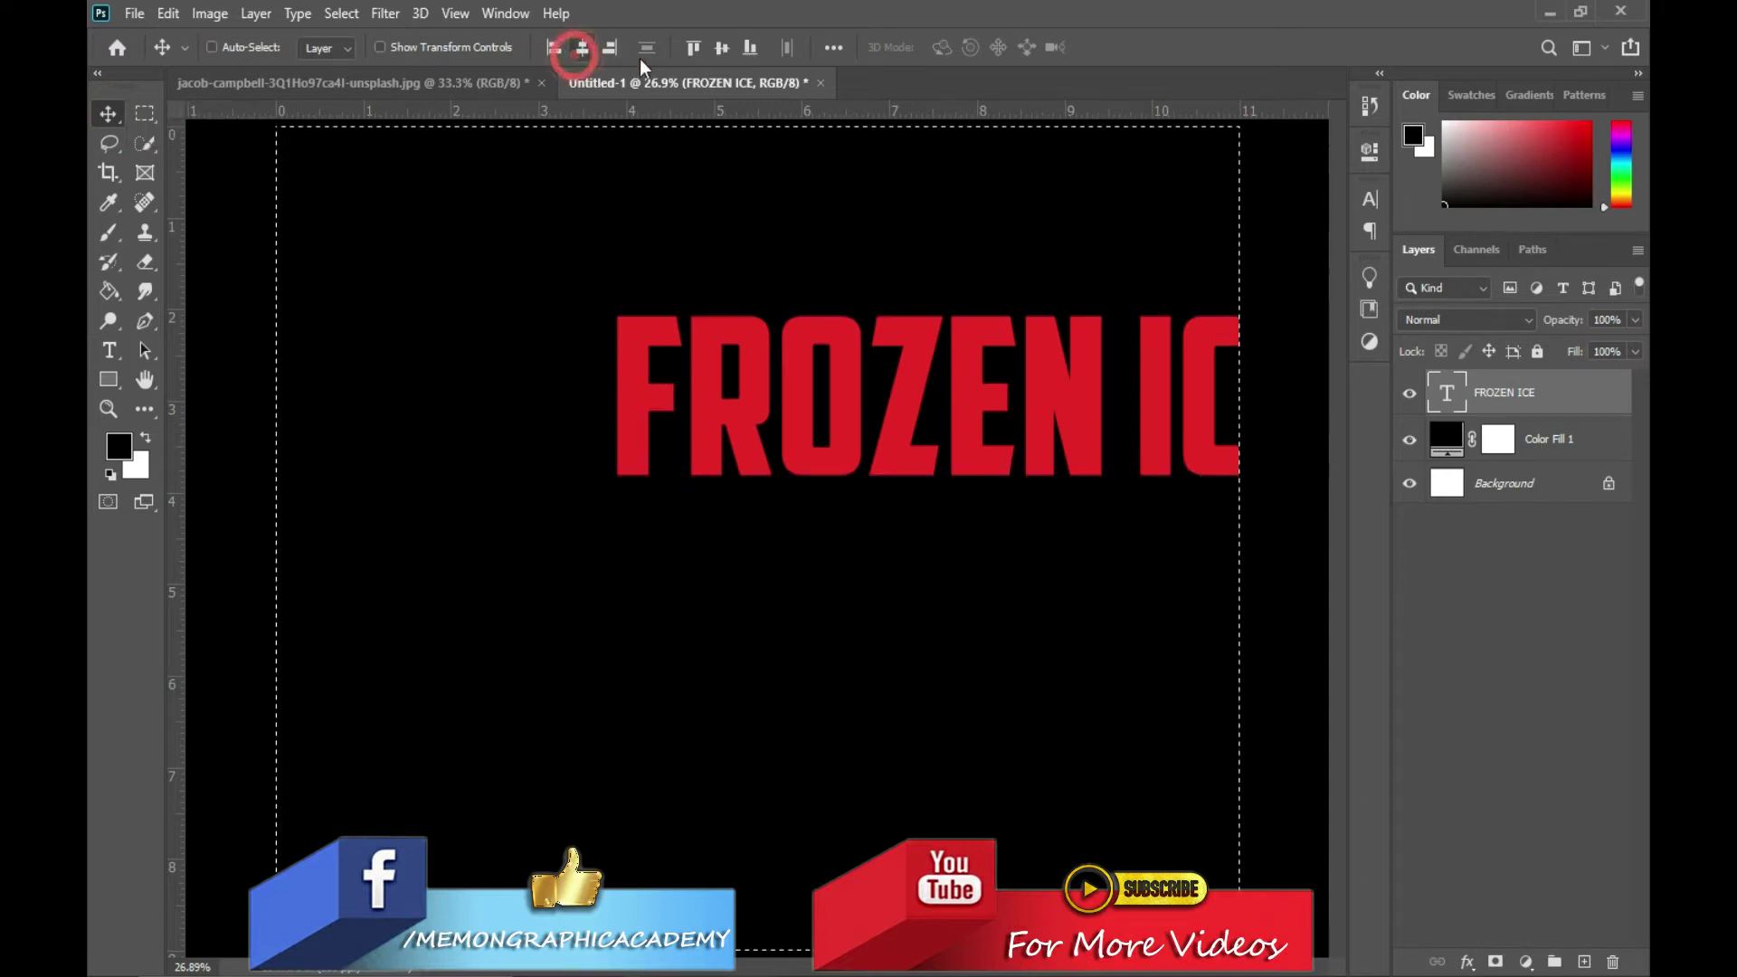
pyautogui.click(721, 47)
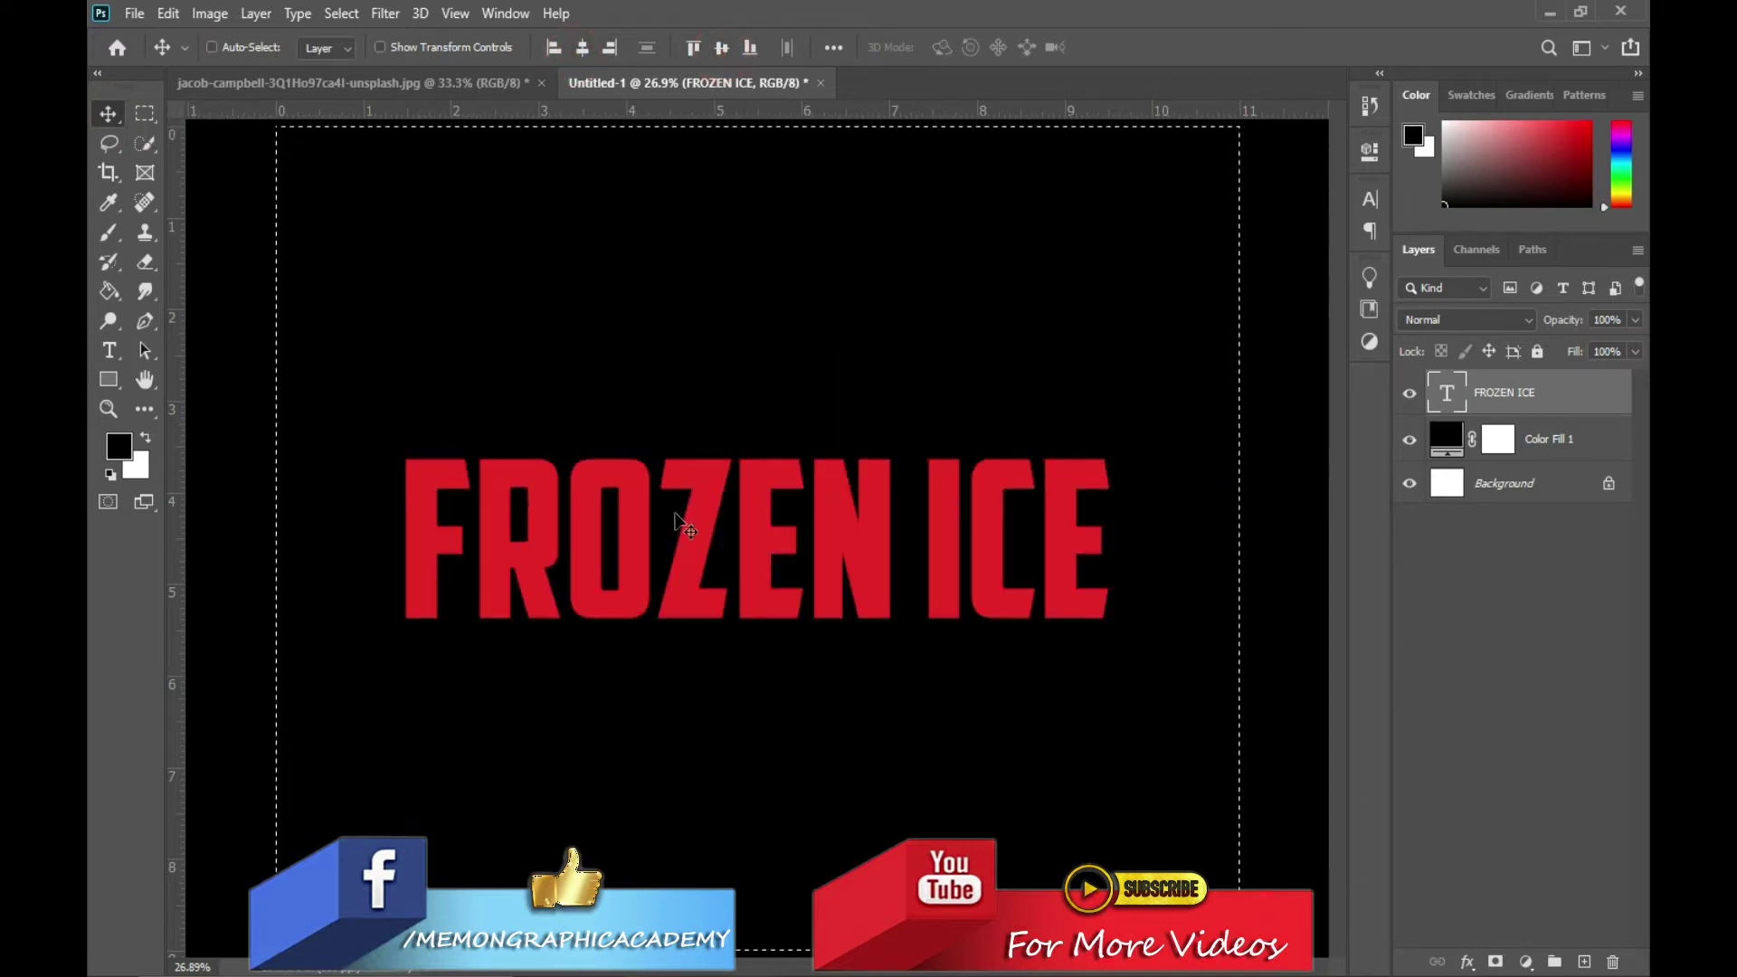
pyautogui.hotkey('ctrl', 'd')
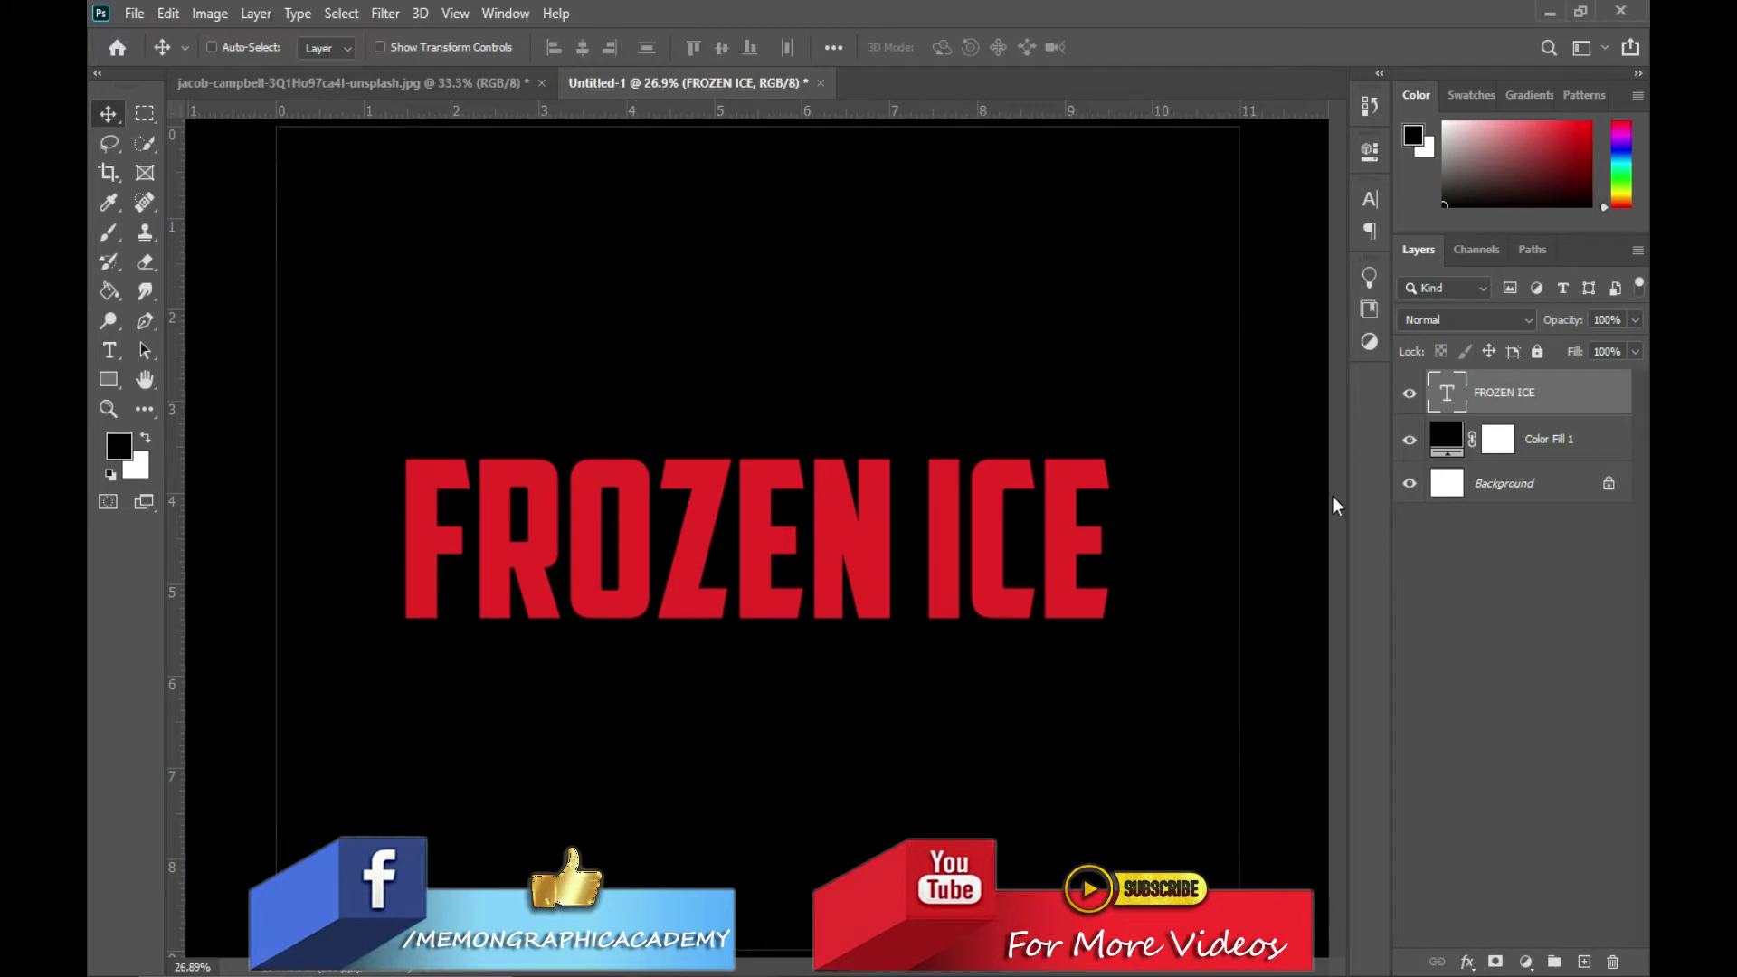
# Duplicate the red FROZEN ICE text layer once
pyautogui.hotkey('ctrl', 'j')
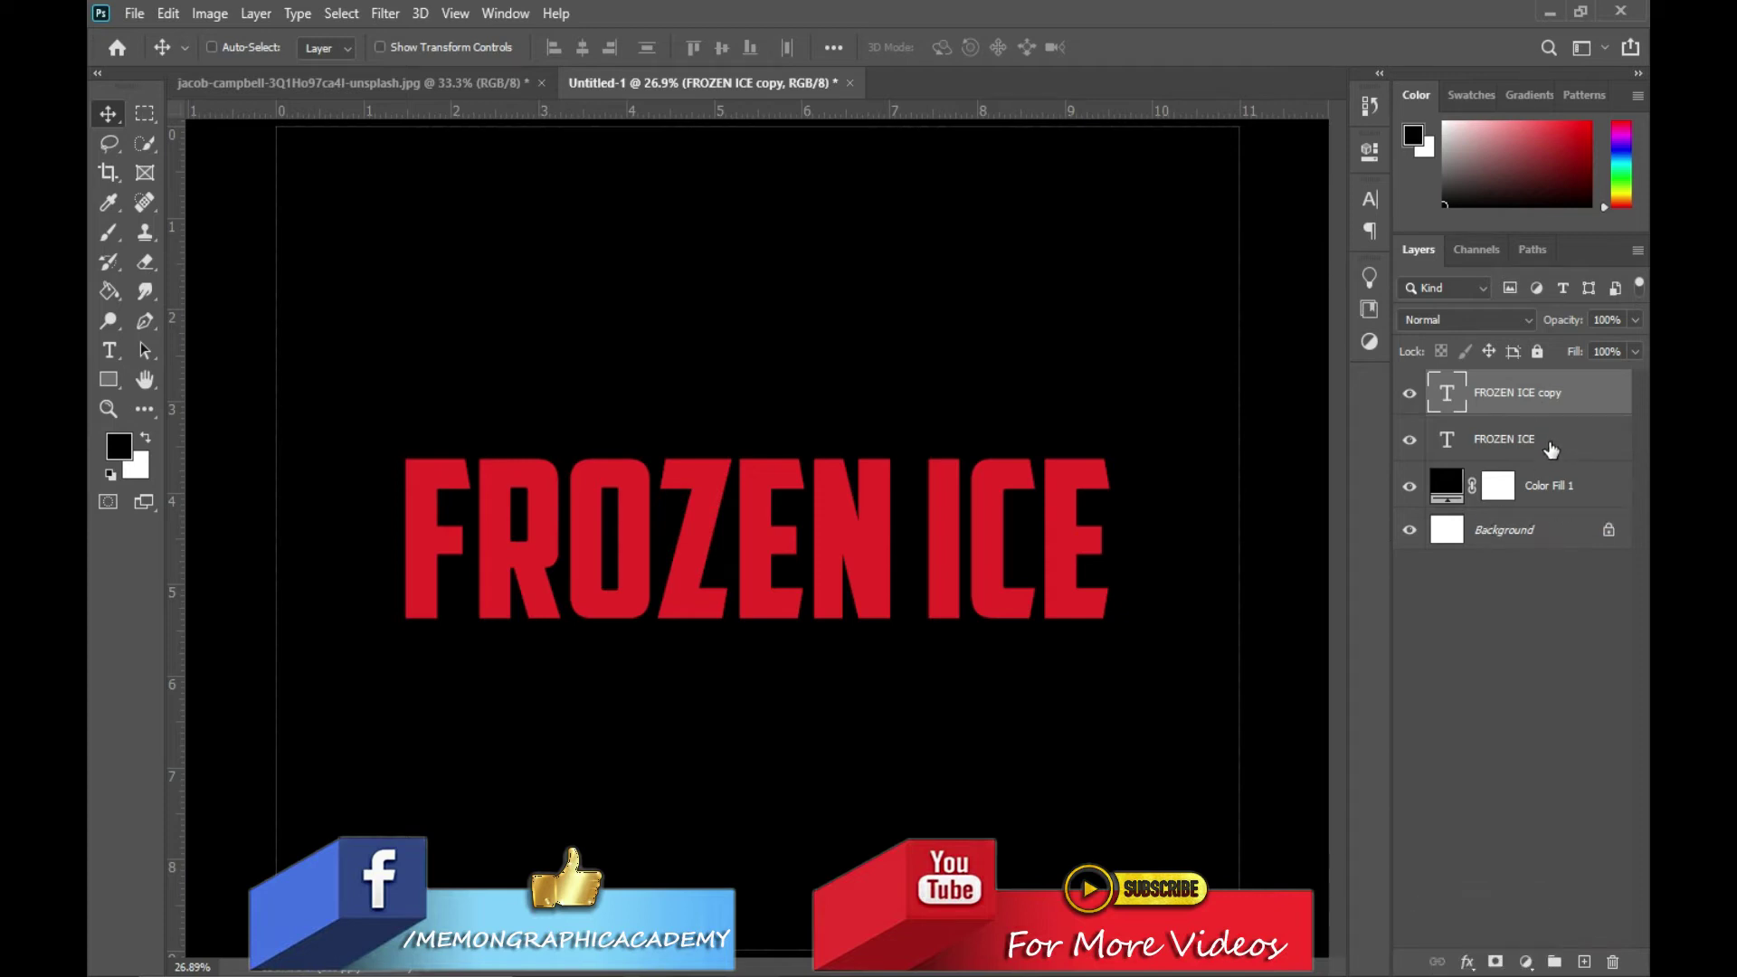
pyautogui.press('Delete')
pyautogui.rightClick(1530, 385)
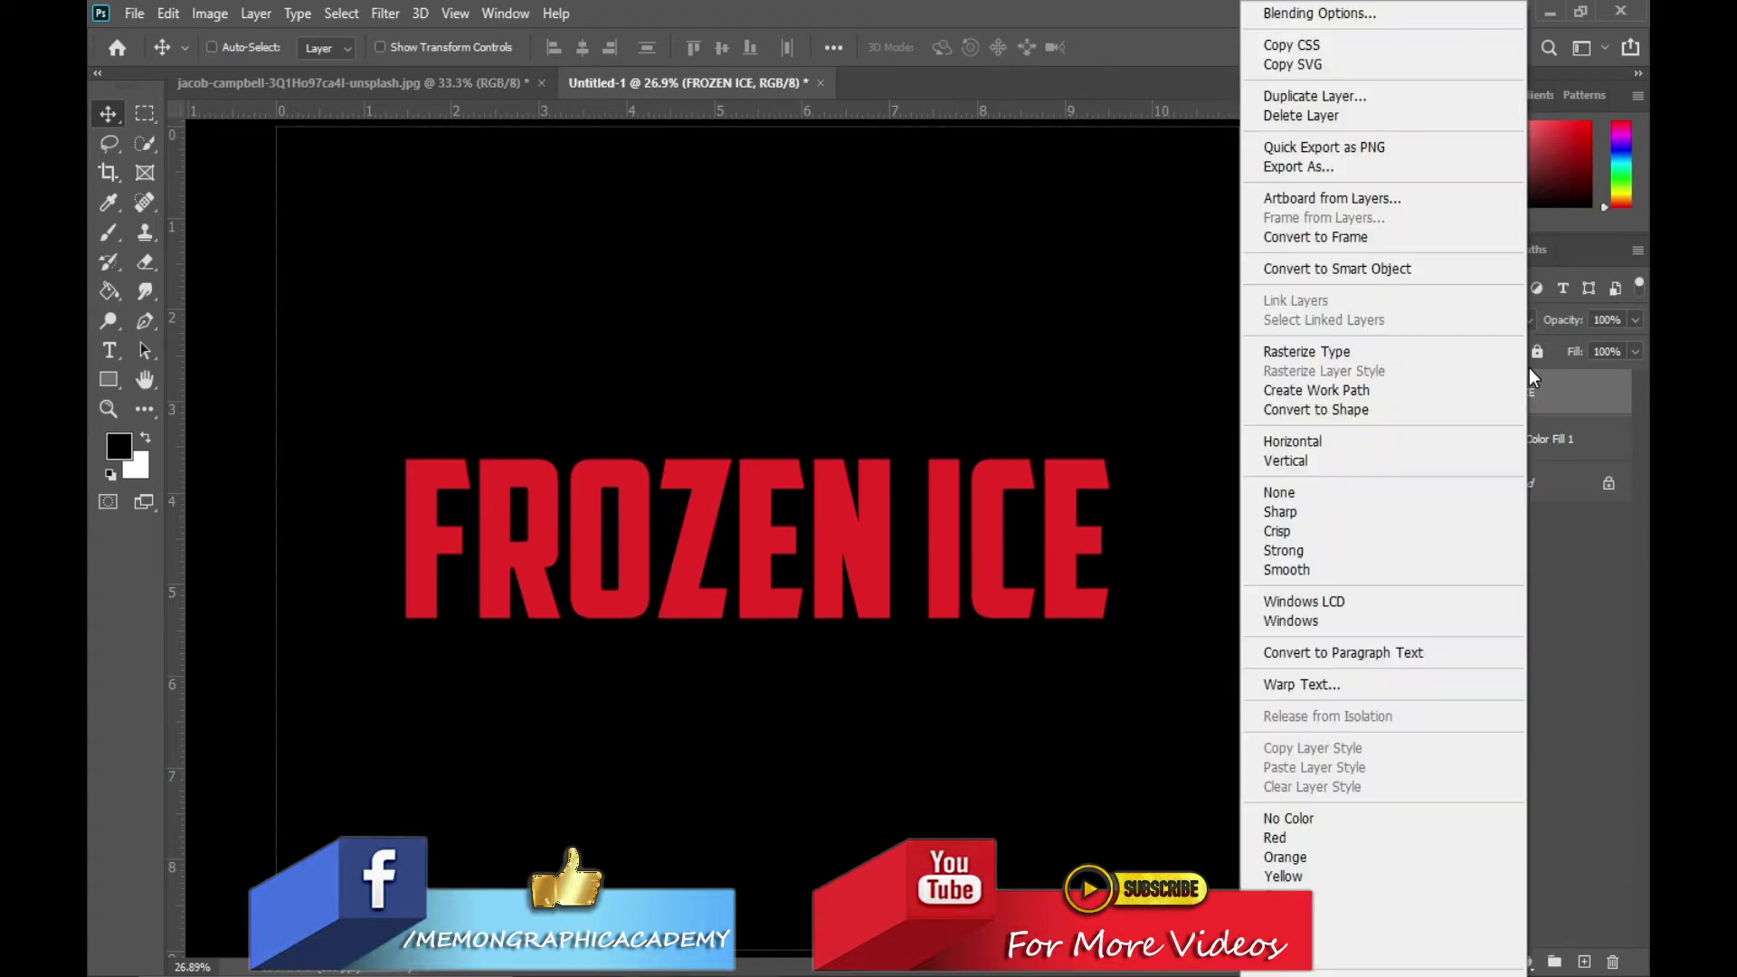
pyautogui.click(1325, 94)
pyautogui.click(1049, 266)
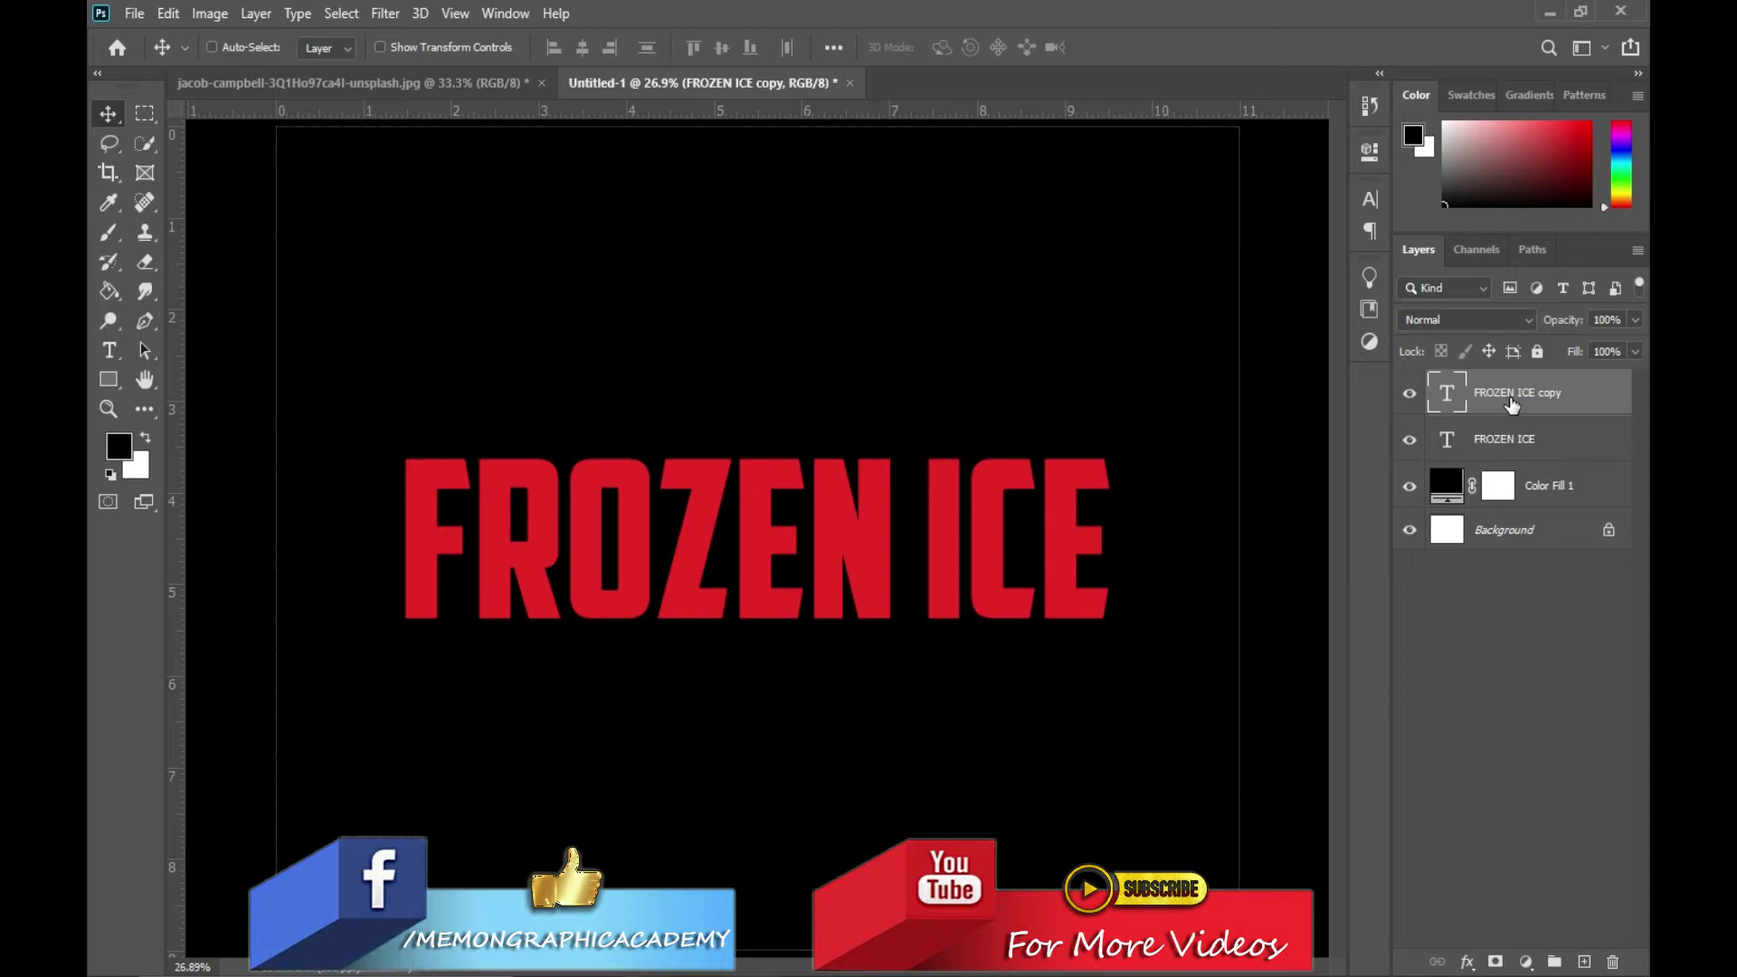
# Set the text color of the duplicated FROZEN ICE layer to white (ffffff)
pyautogui.click(1370, 199)
pyautogui.click(1296, 343)
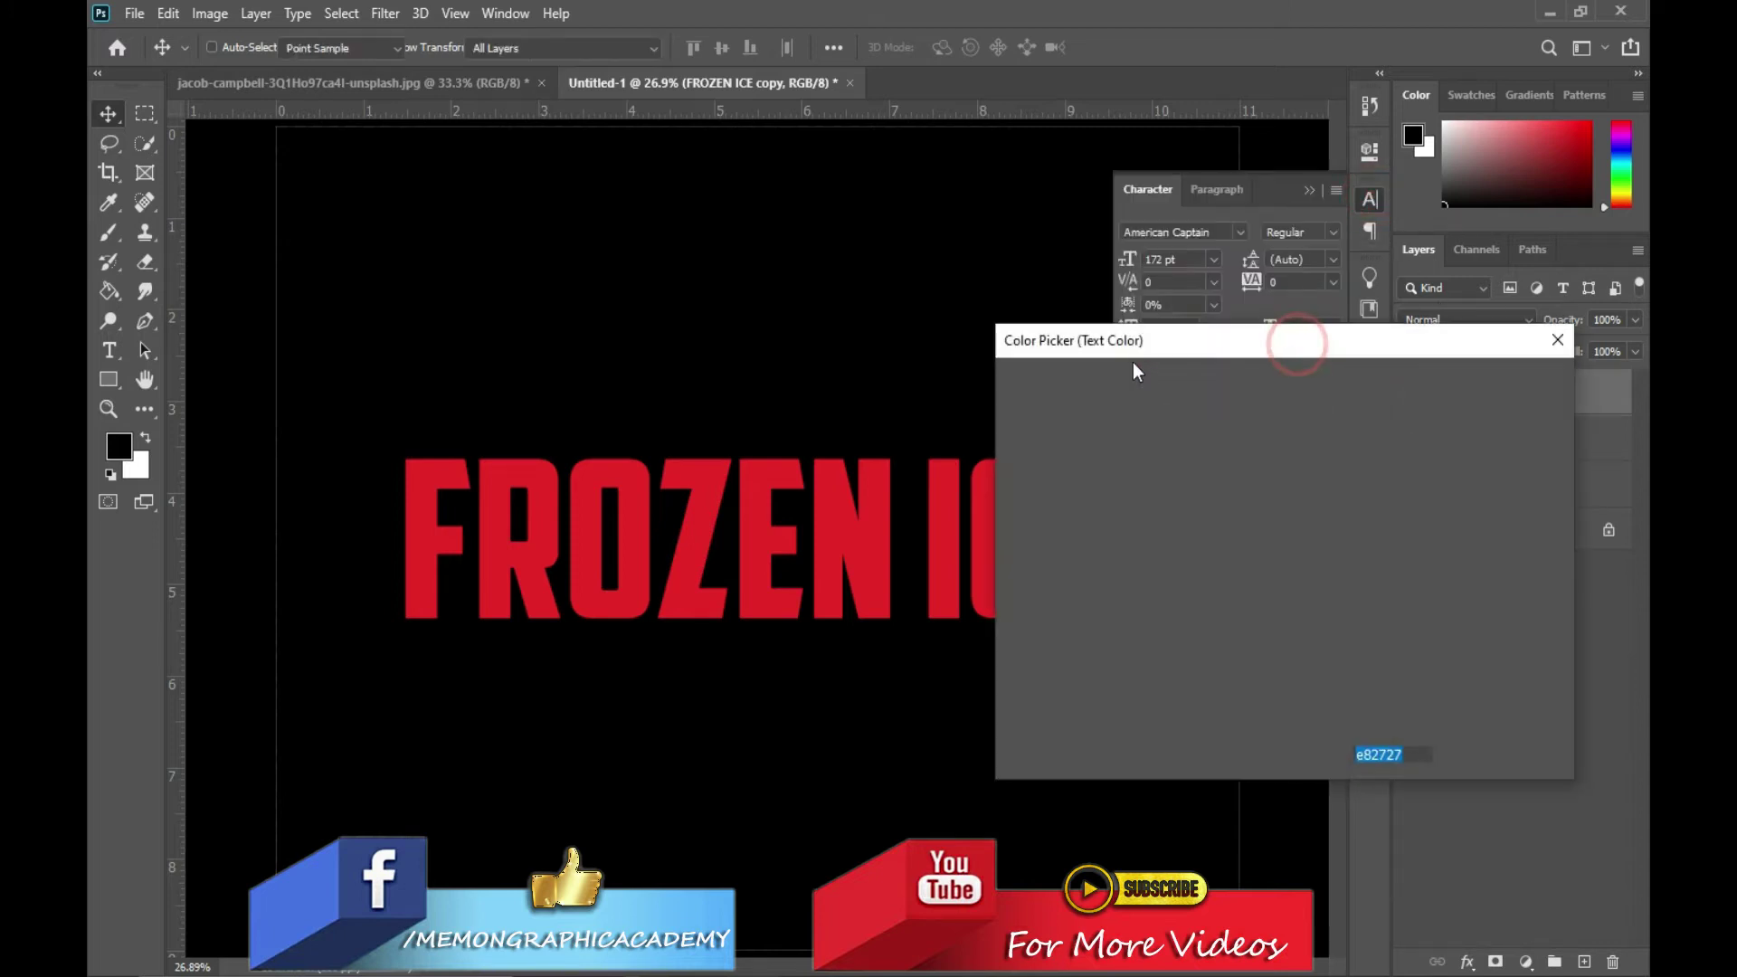
pyautogui.moveTo(1042, 413); pyautogui.dragTo(974, 388)
pyautogui.click(1514, 378)
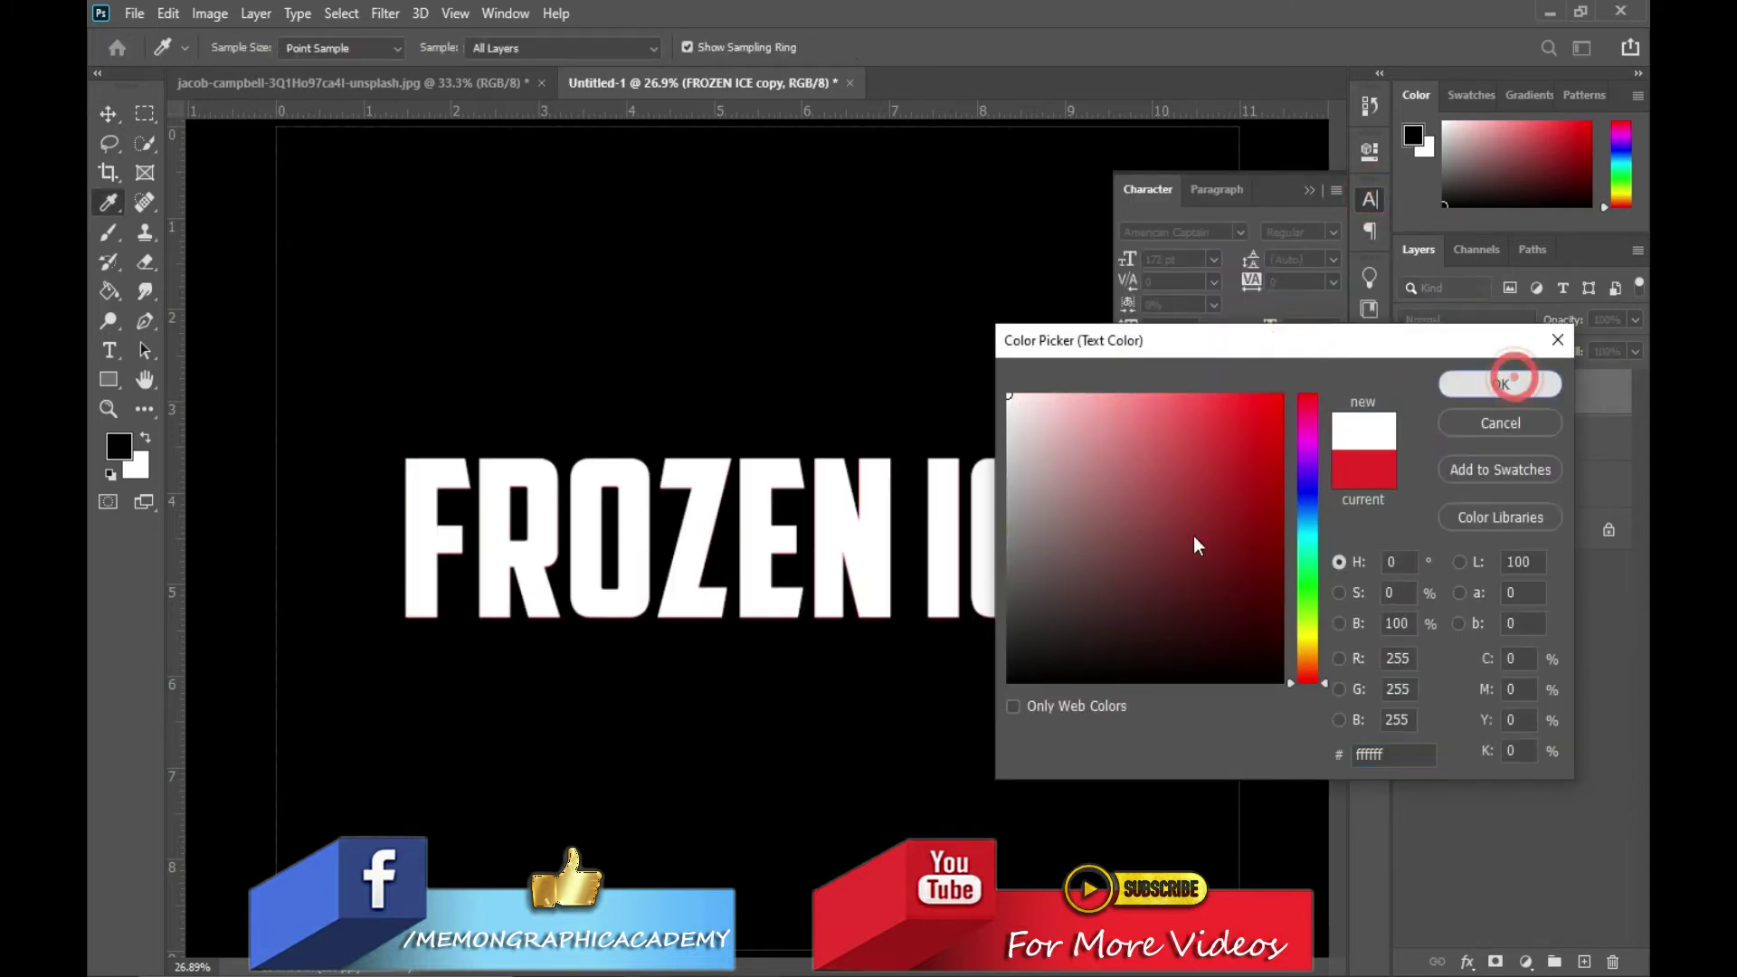
pyautogui.click(1314, 193)
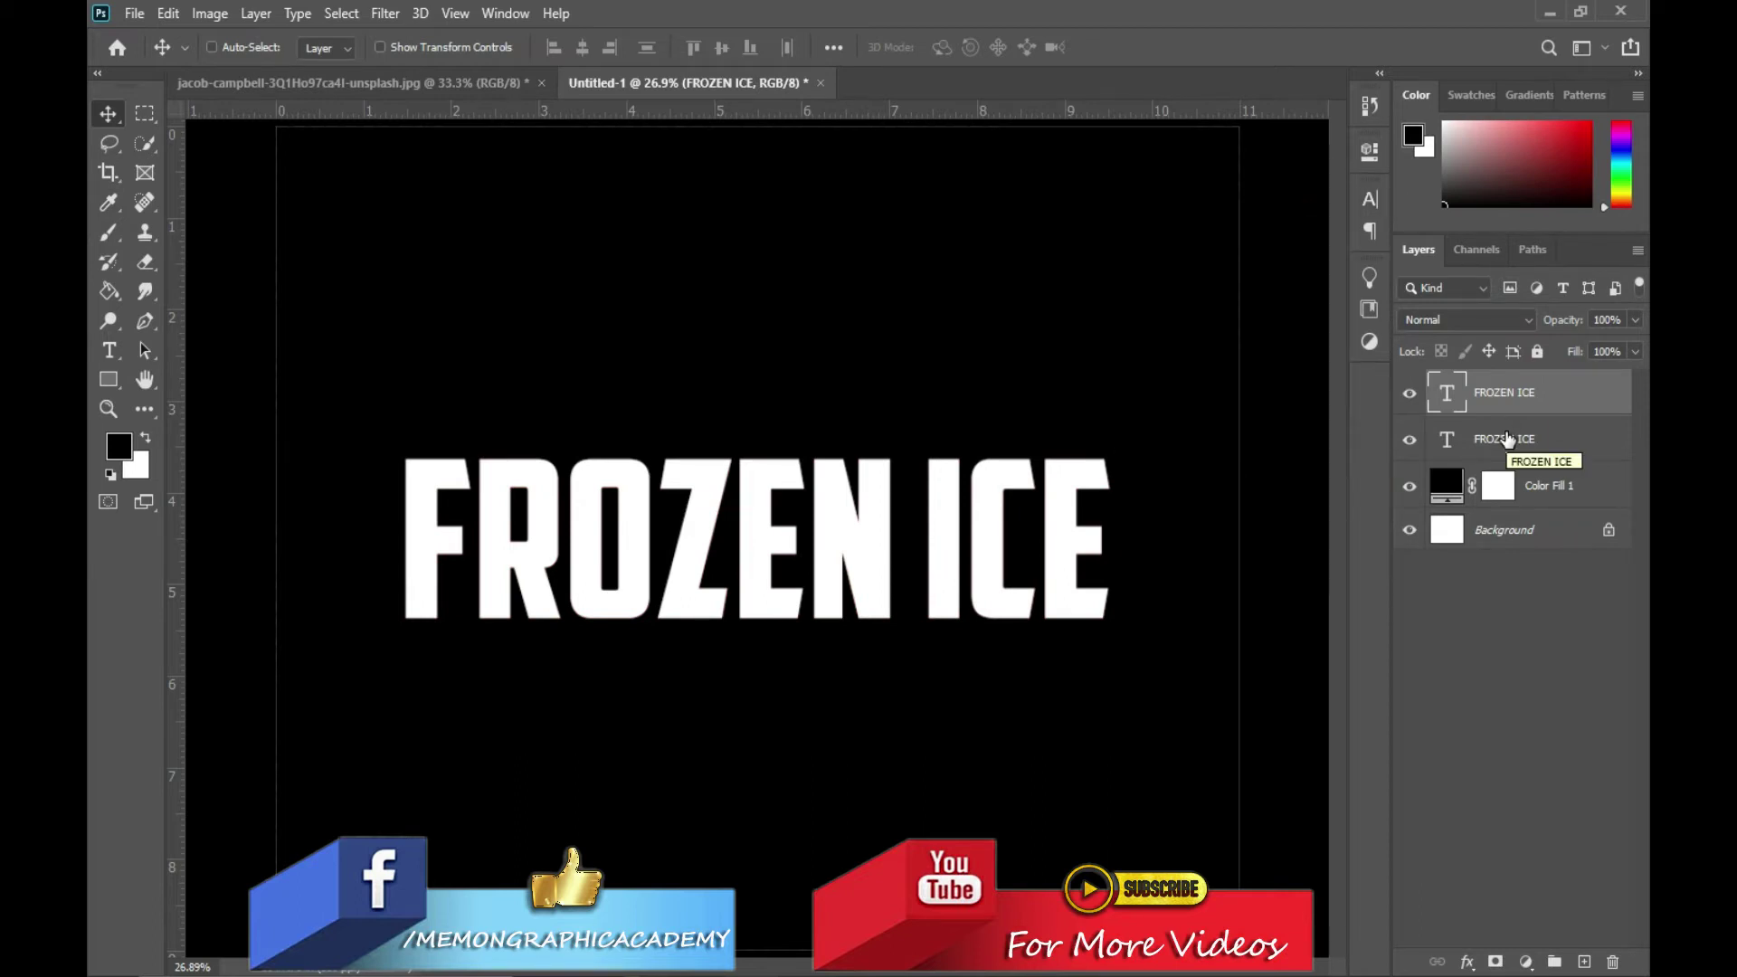
# Hide the original red text layer and rasterize the white FROZEN ICE copy
pyautogui.click(1410, 439)
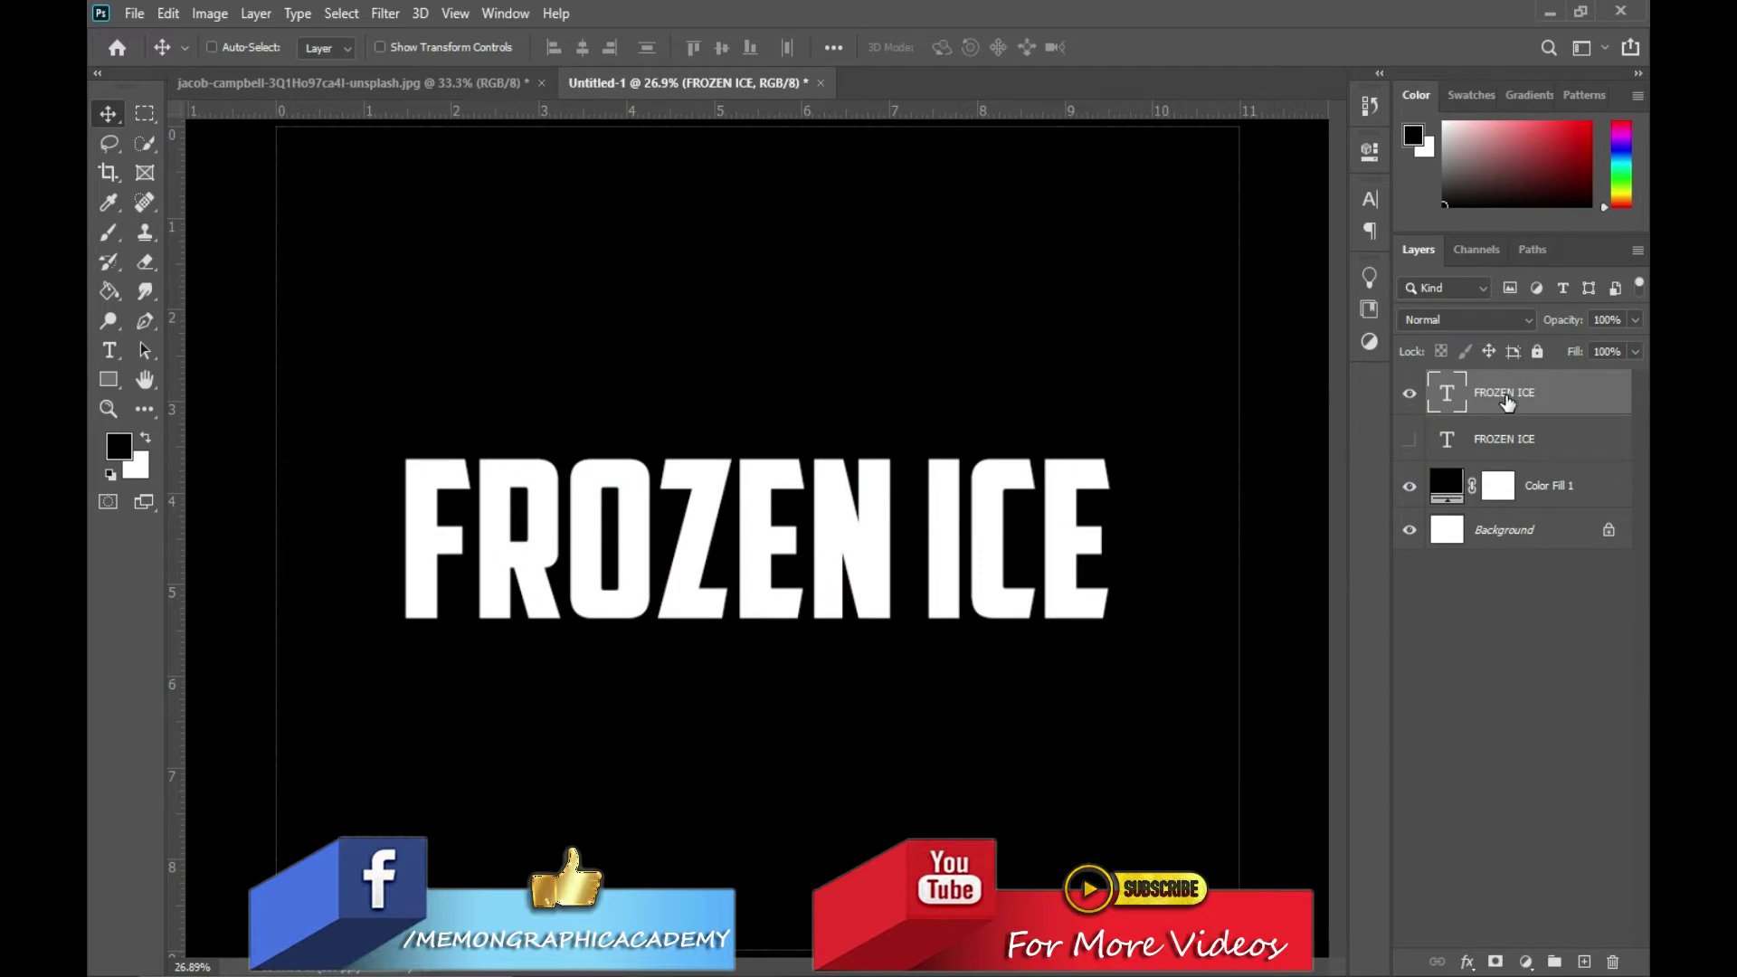
pyautogui.rightClick(1506, 398)
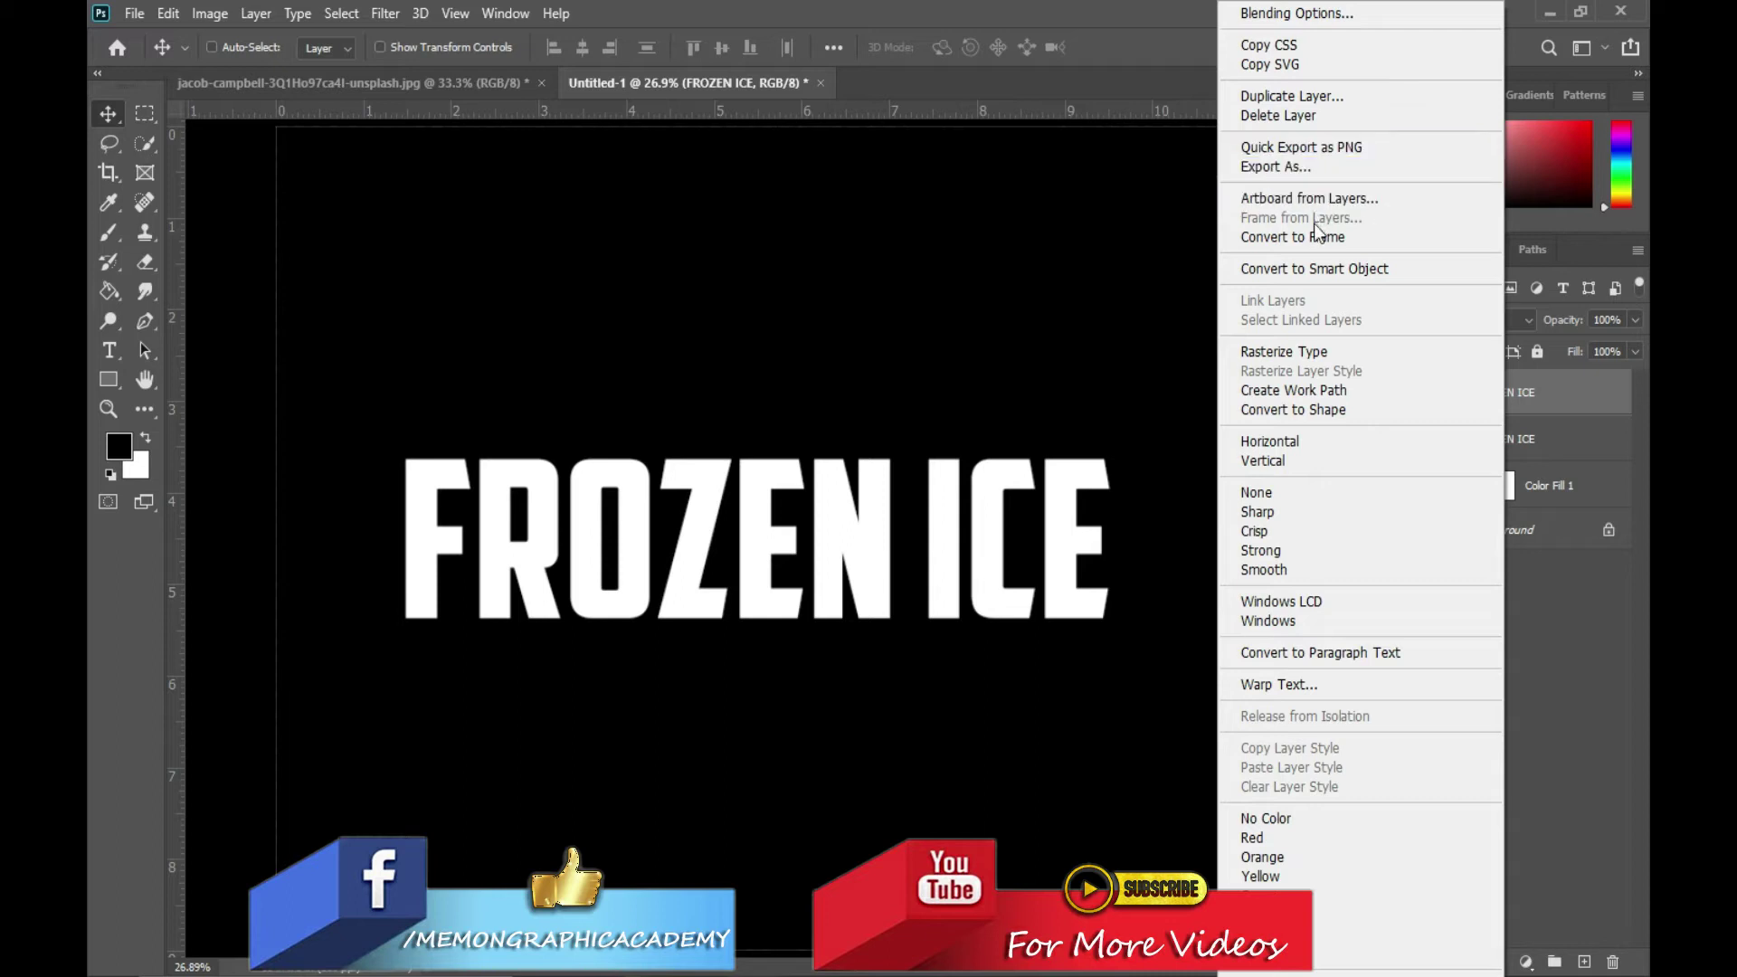
pyautogui.click(1318, 353)
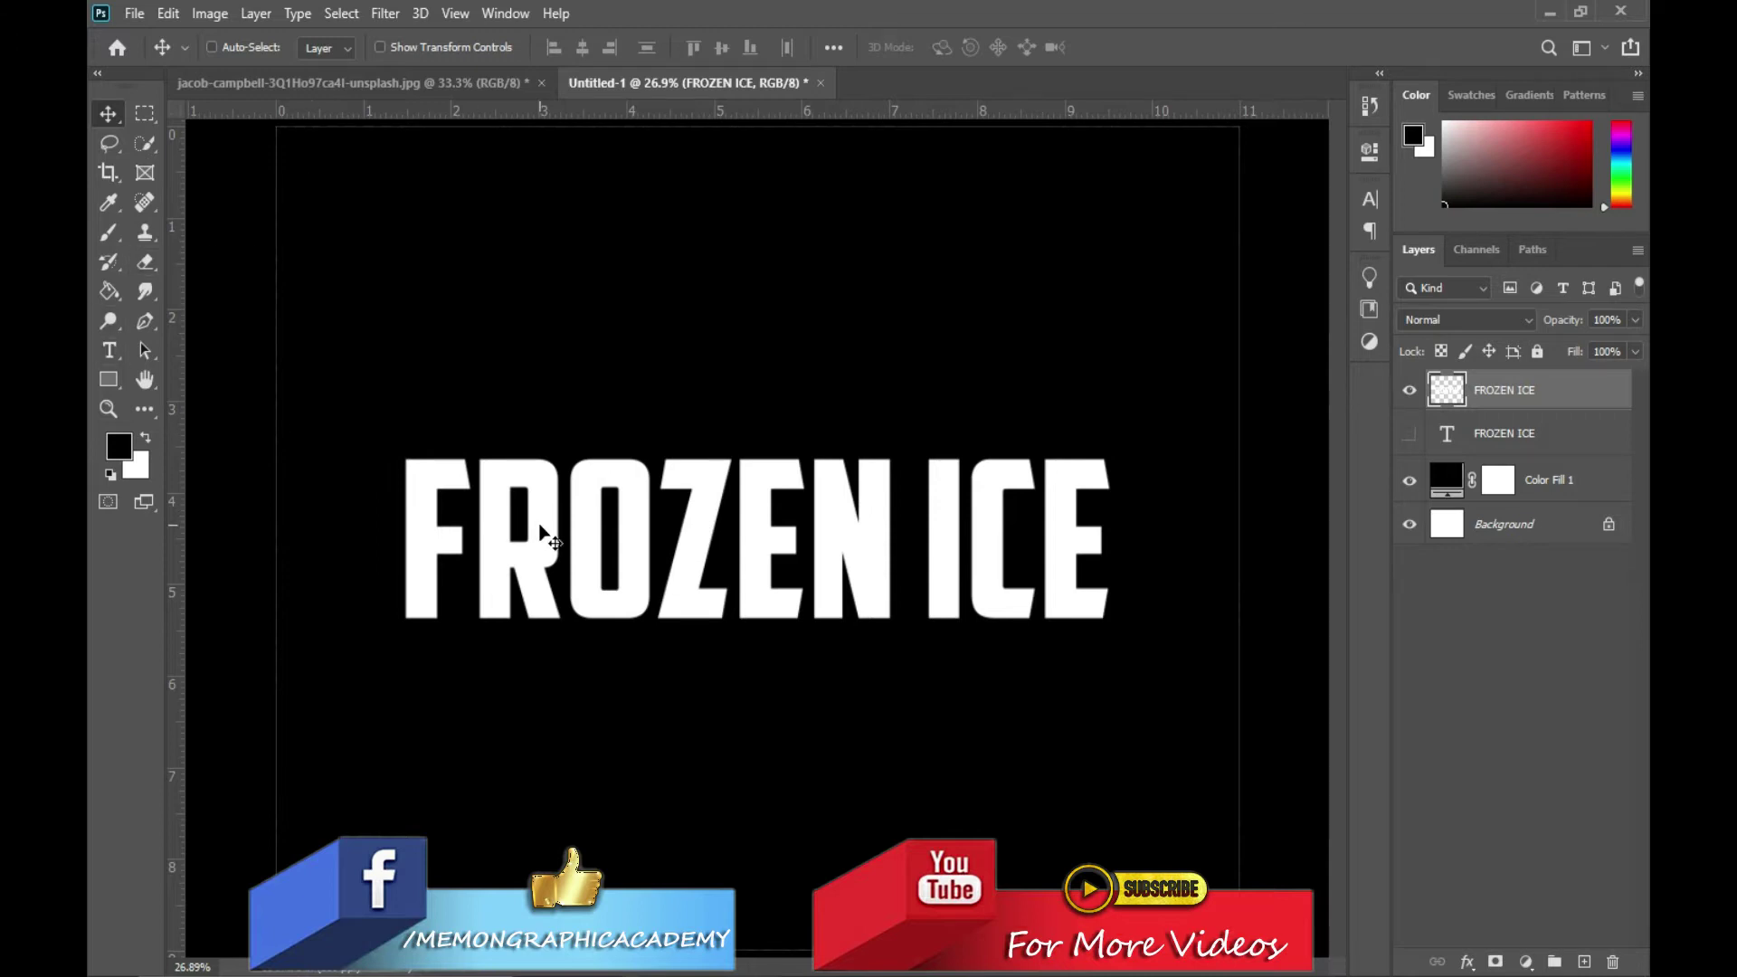
# Rotate the rasterized white text 90° clockwise so it reads vertically
pyautogui.hotkey('ctrl', 't')
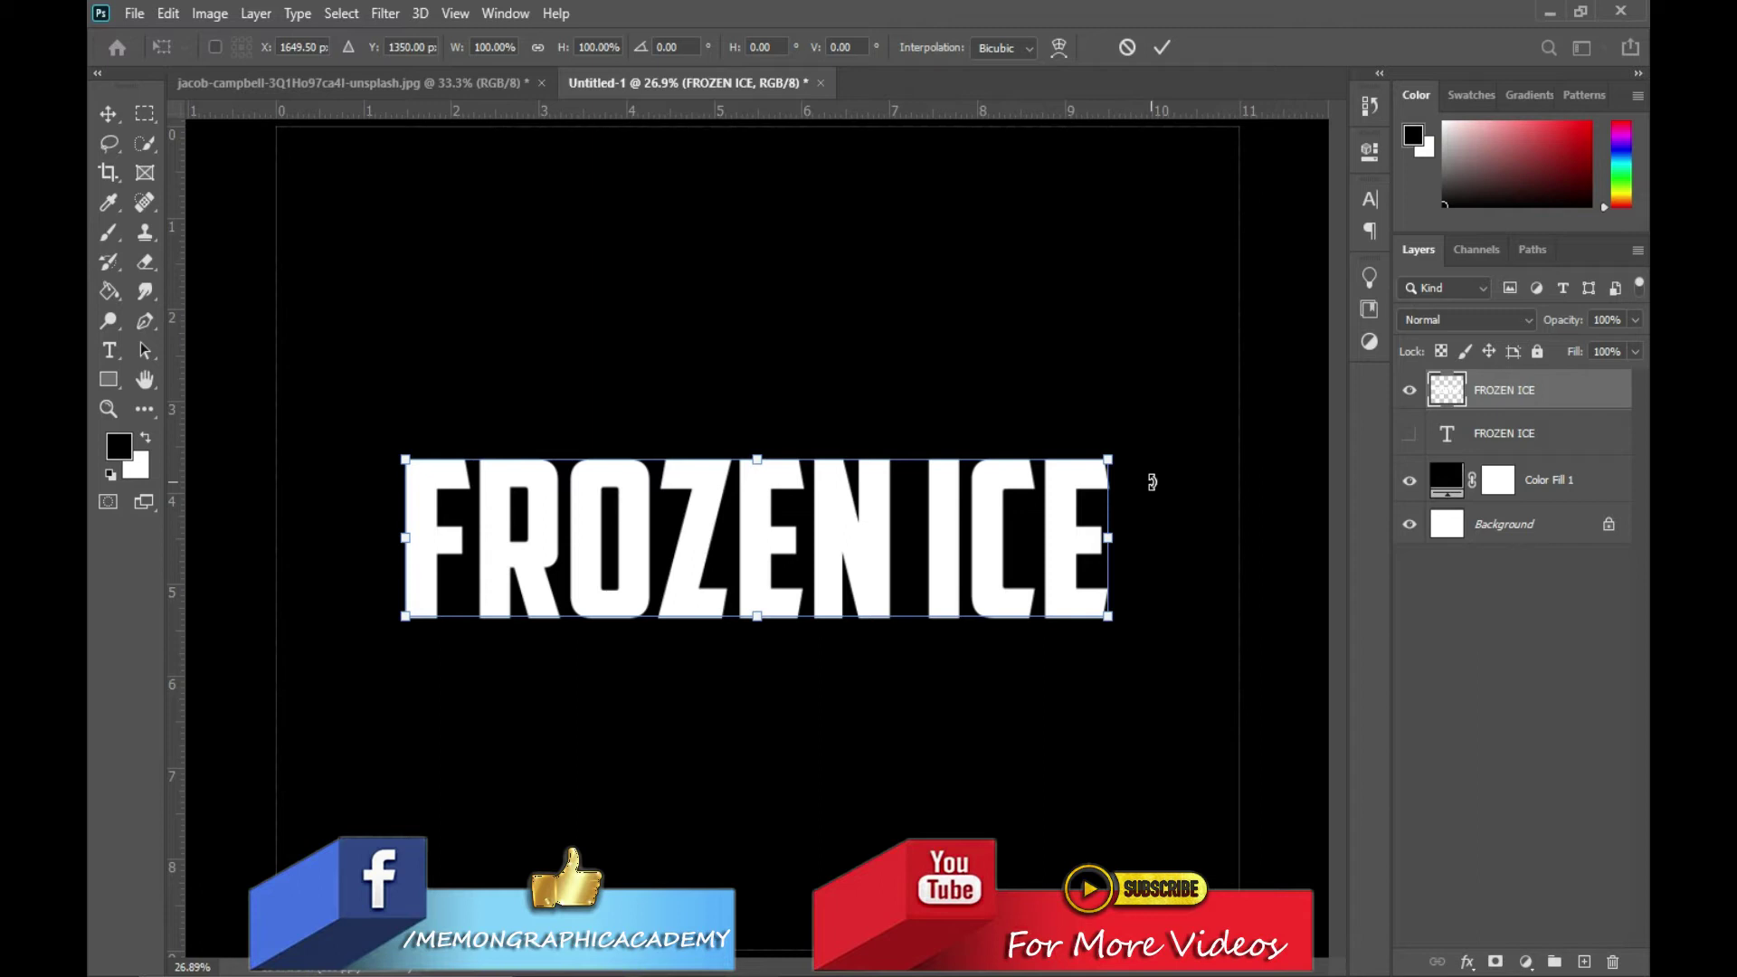
pyautogui.moveTo(1152, 482); pyautogui.dragTo(765, 834)
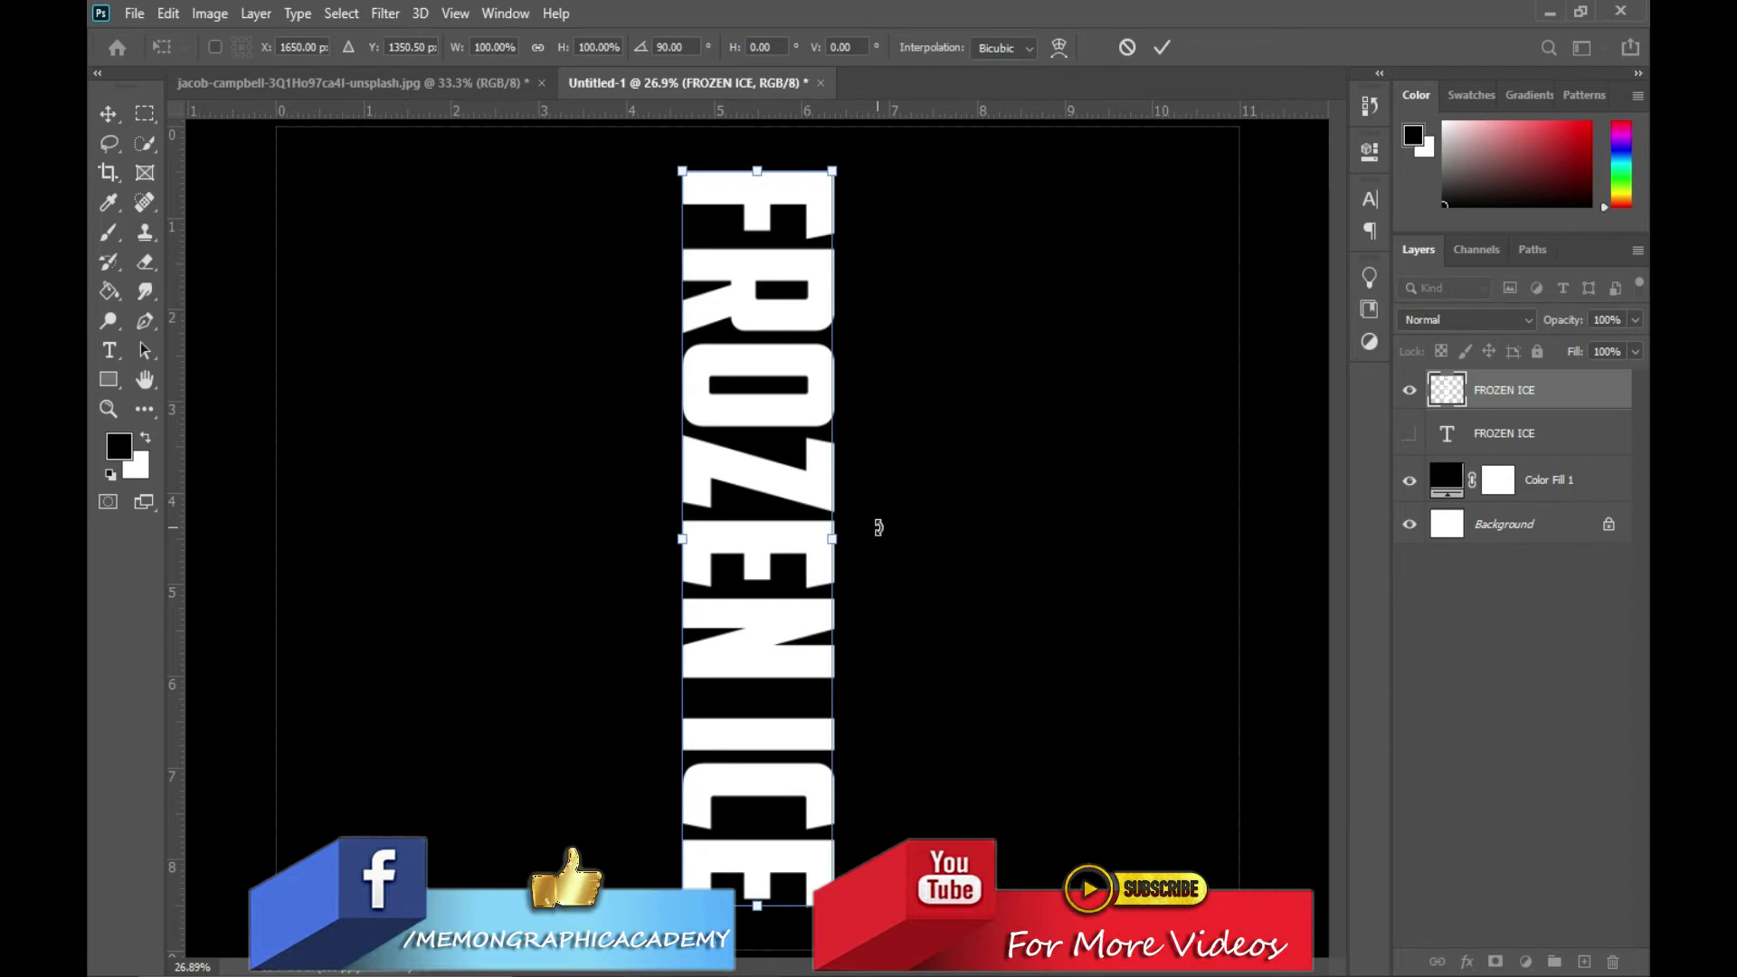
pyautogui.press('Return')
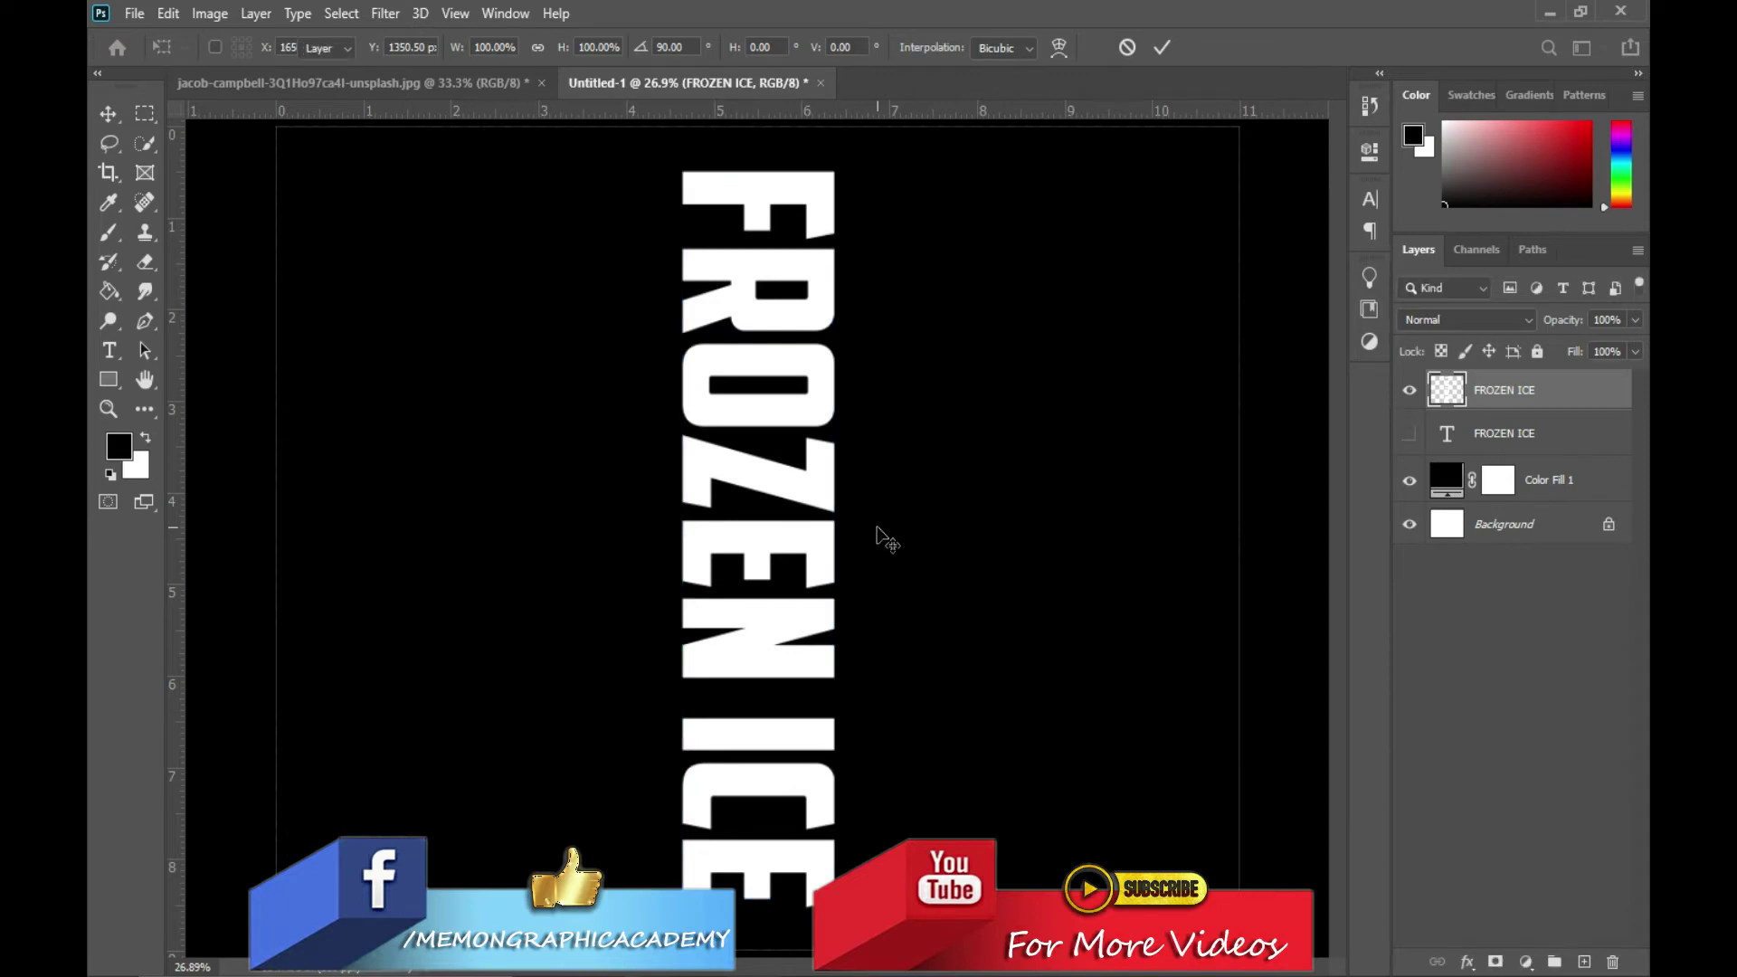
# Apply the Stylize Wind filter to the rotated white text with method Wind and direction From the Right
pyautogui.click(382, 18)
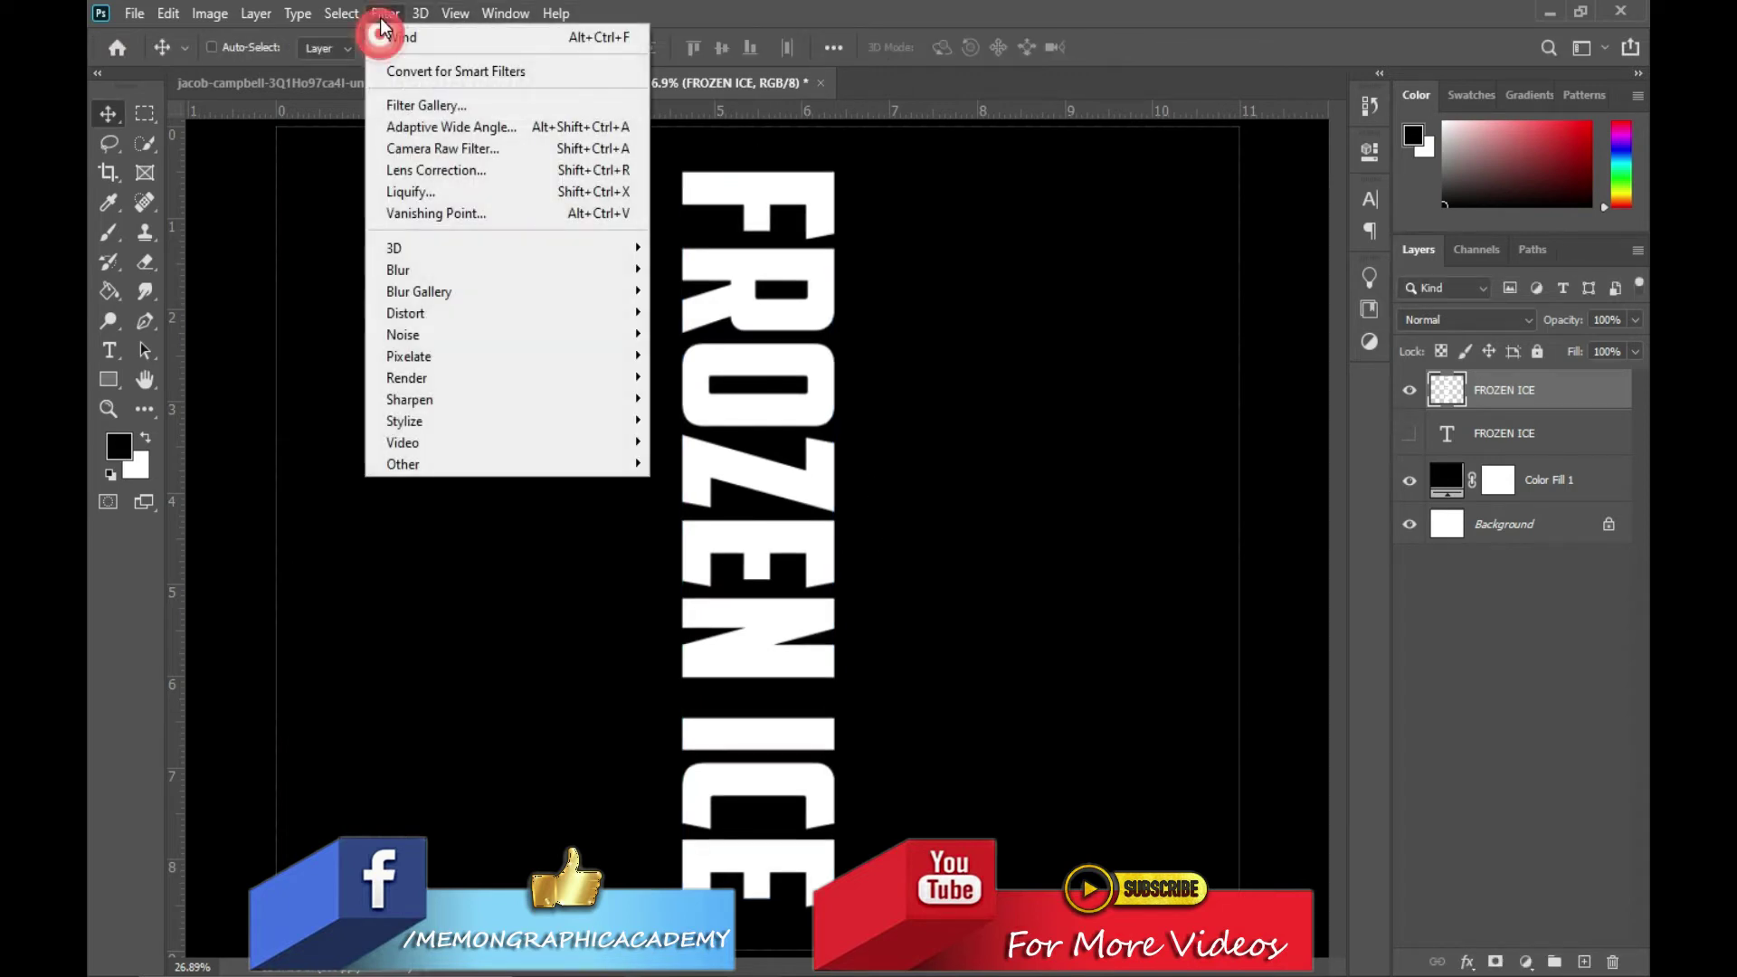
pyautogui.moveTo(477, 422)
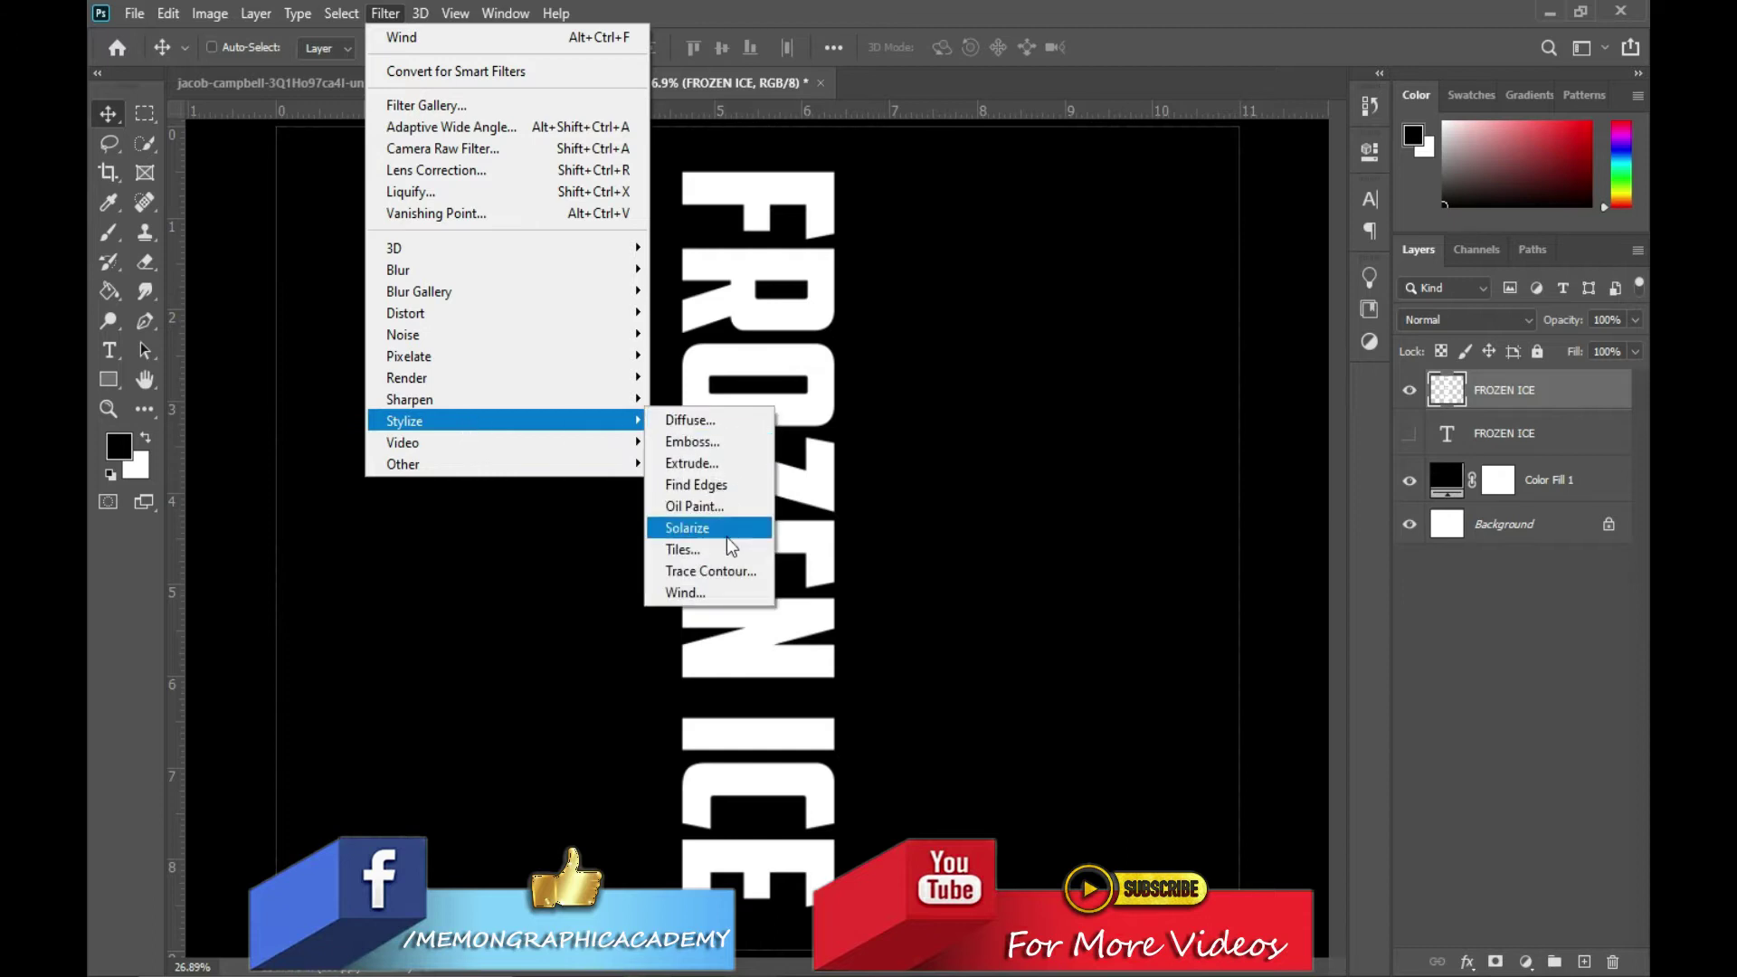
pyautogui.click(718, 590)
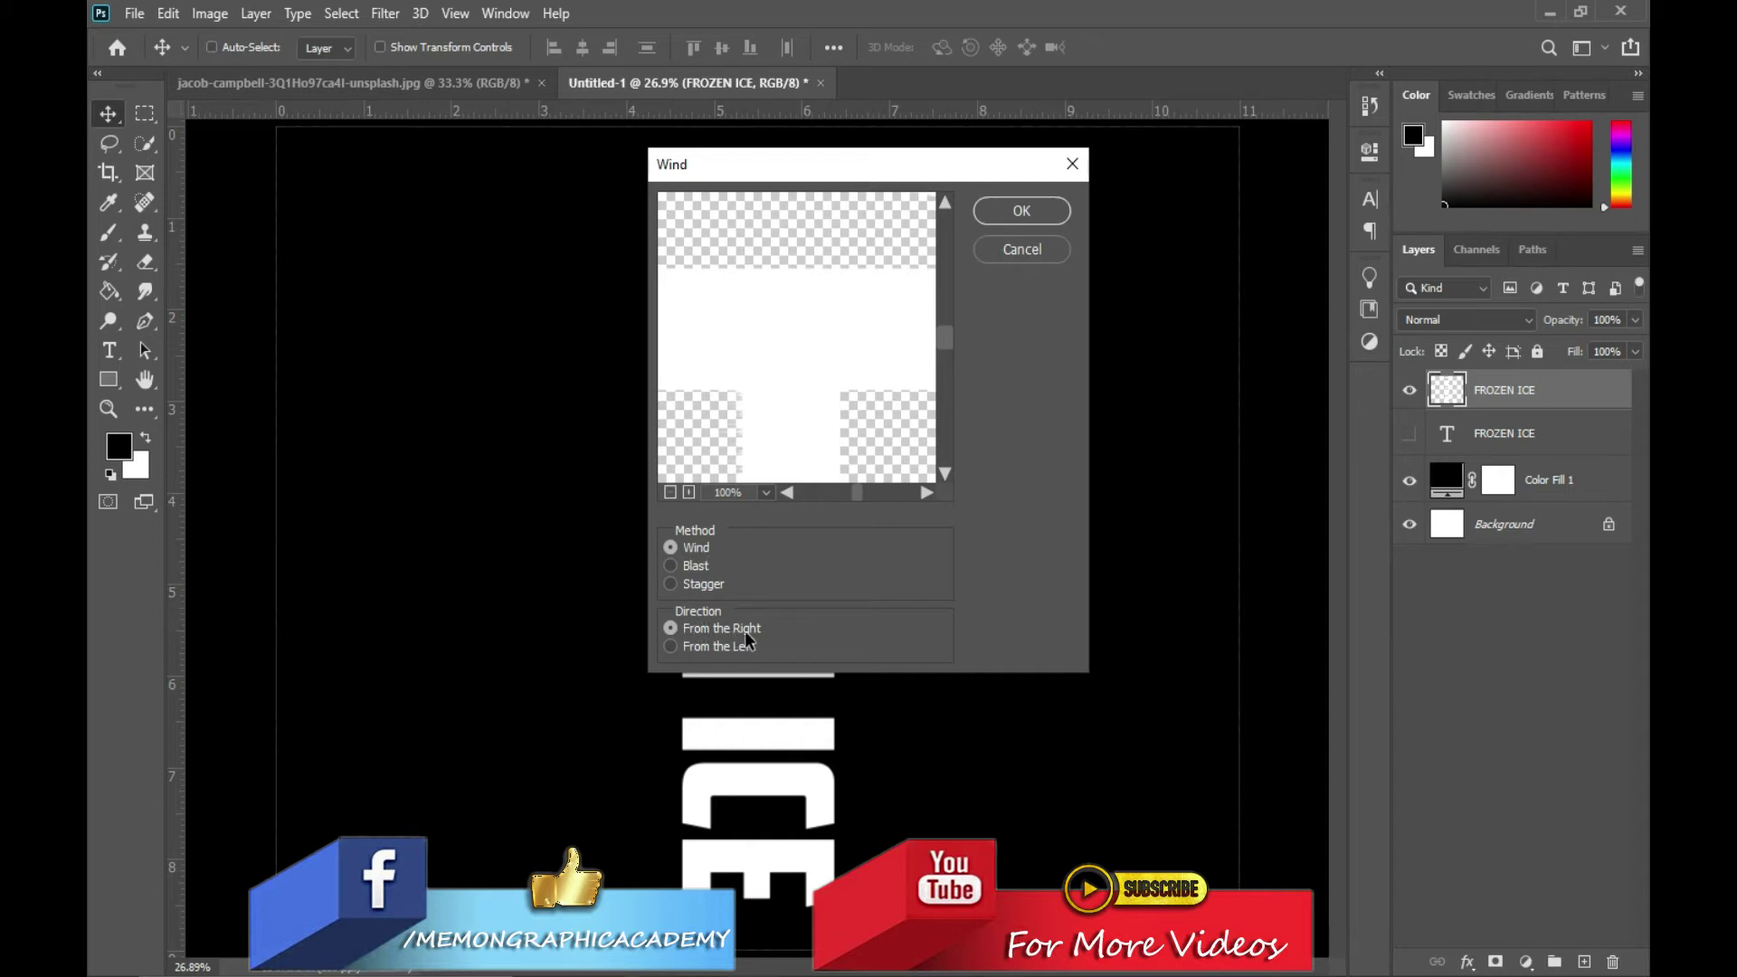
pyautogui.click(1031, 213)
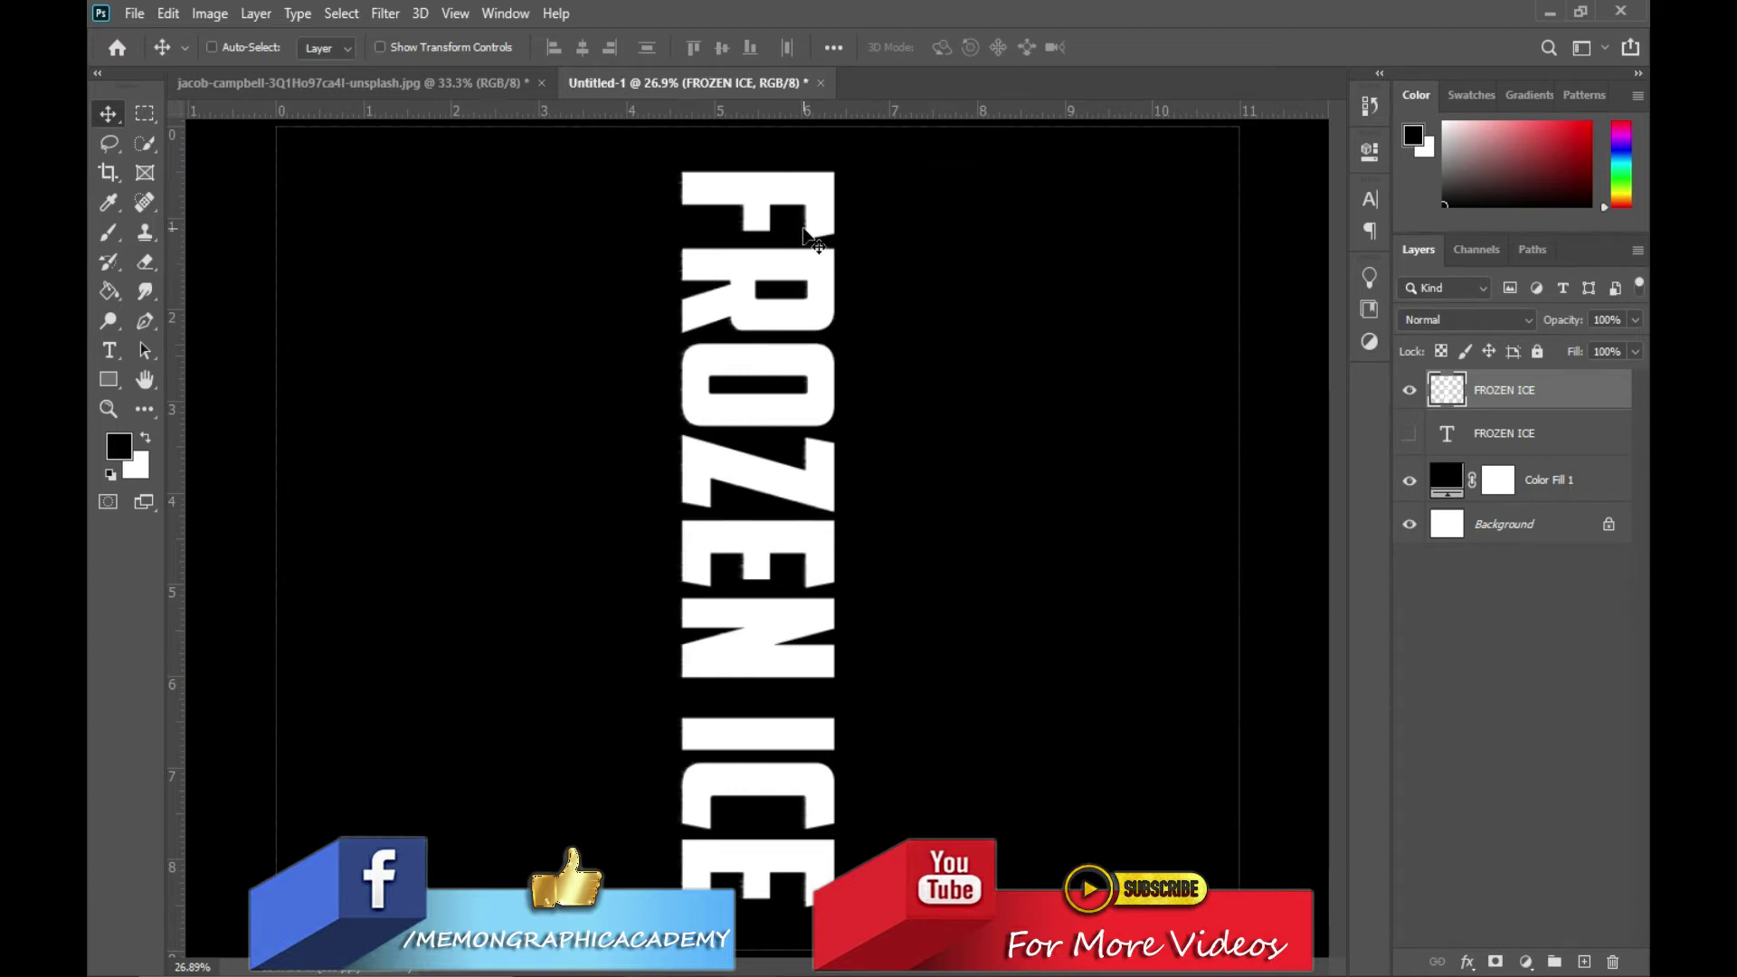
# Reapply the same Wind filter to the white text several more times to lengthen the streaks
pyautogui.keyDown('ctrl'); pyautogui.click(733, 183); pyautogui.keyUp('ctrl')
pyautogui.moveTo(794, 281); pyautogui.dragTo(806, 302)
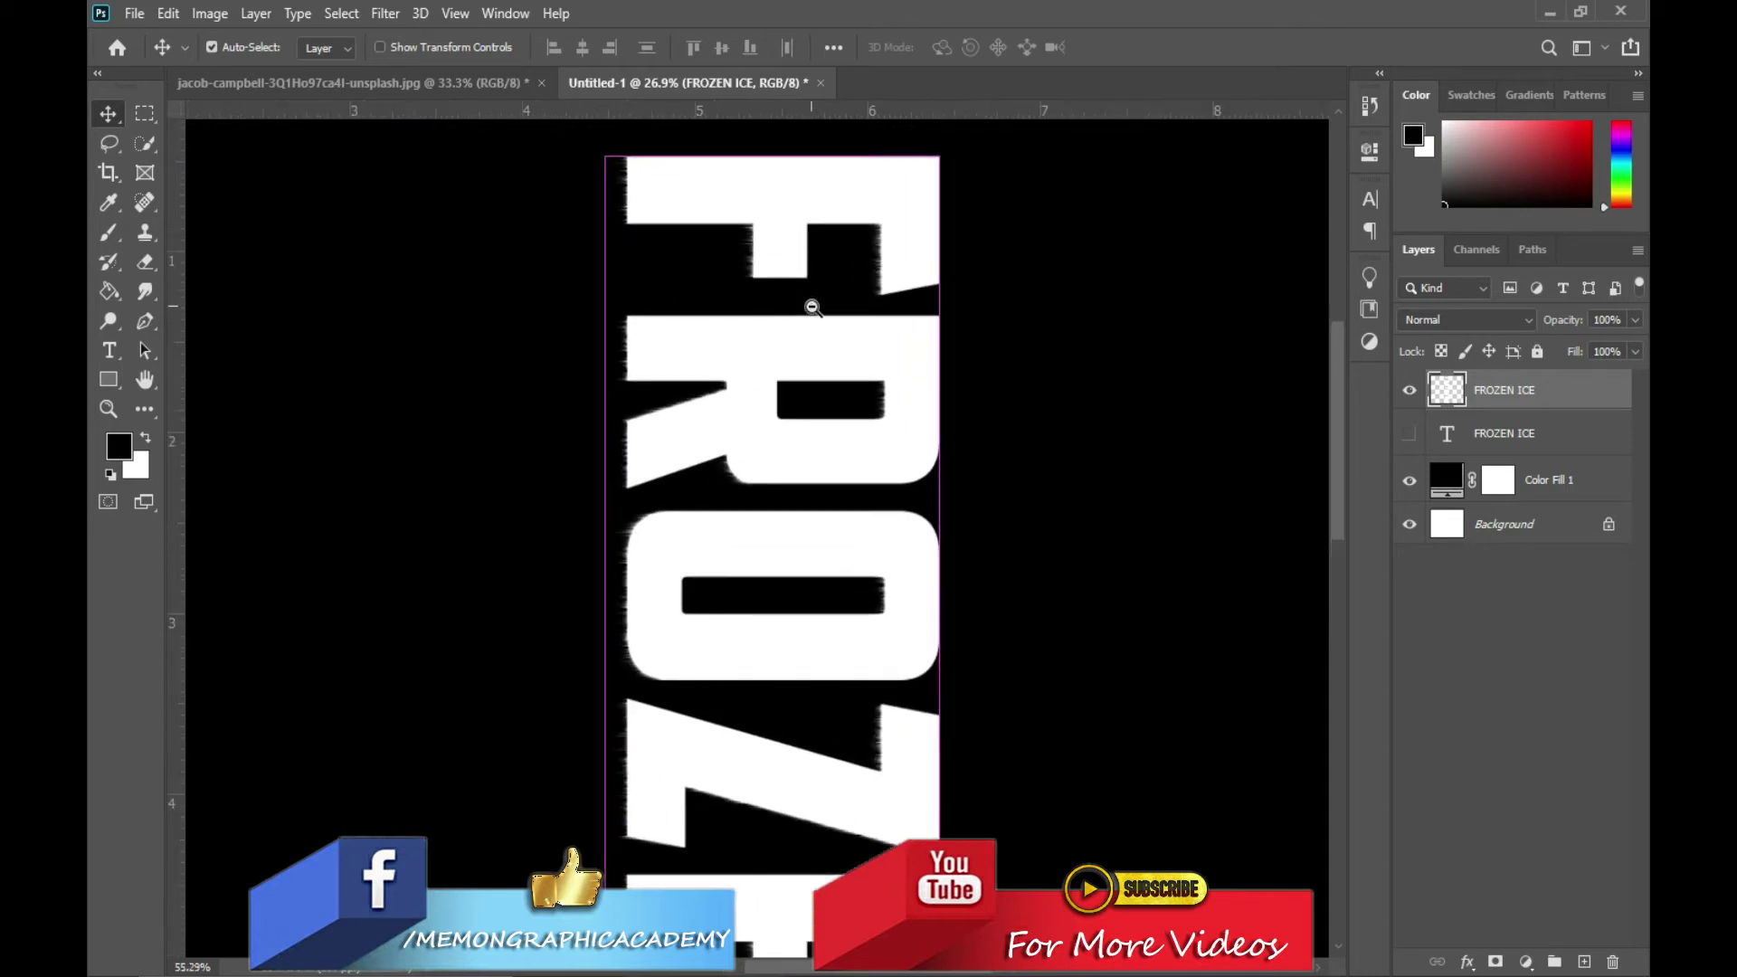
pyautogui.click(400, 13)
pyautogui.click(403, 36)
pyautogui.click(398, 13)
pyautogui.click(403, 38)
pyautogui.click(398, 13)
pyautogui.click(403, 38)
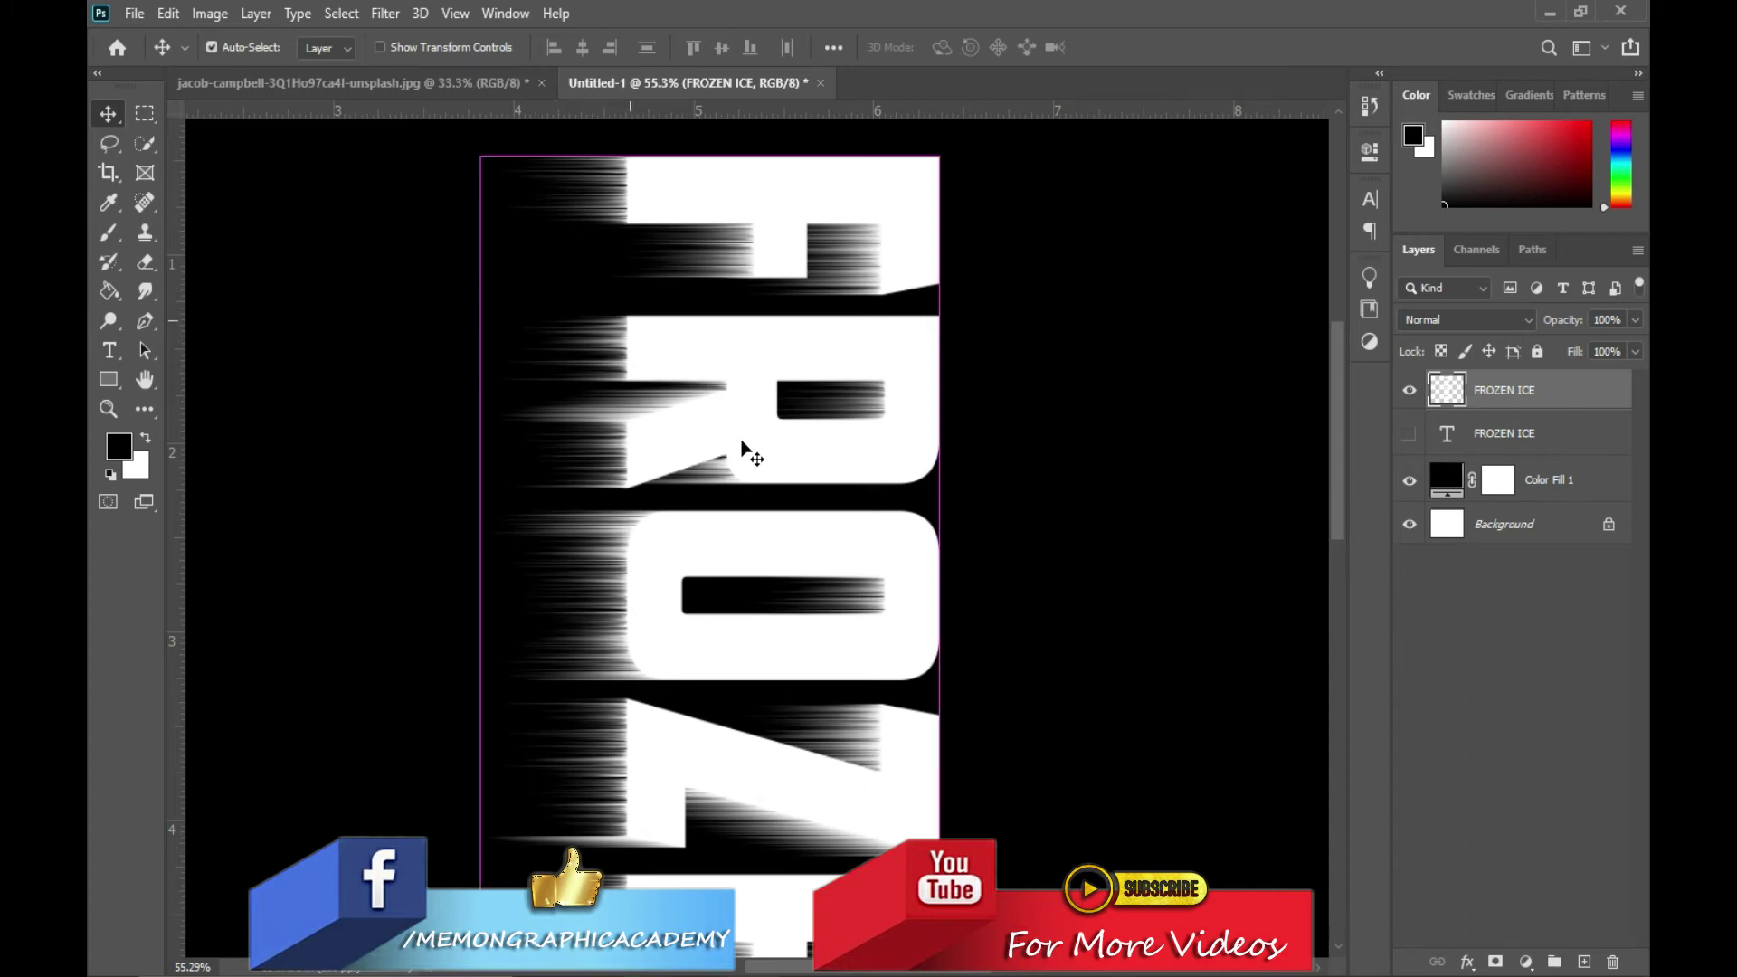
# Rotate the streaked white text by -90° so it reads horizontally with the streaks hanging downward
pyautogui.scroll(-2, 737, 439)
pyautogui.scroll(-1, 742, 442)
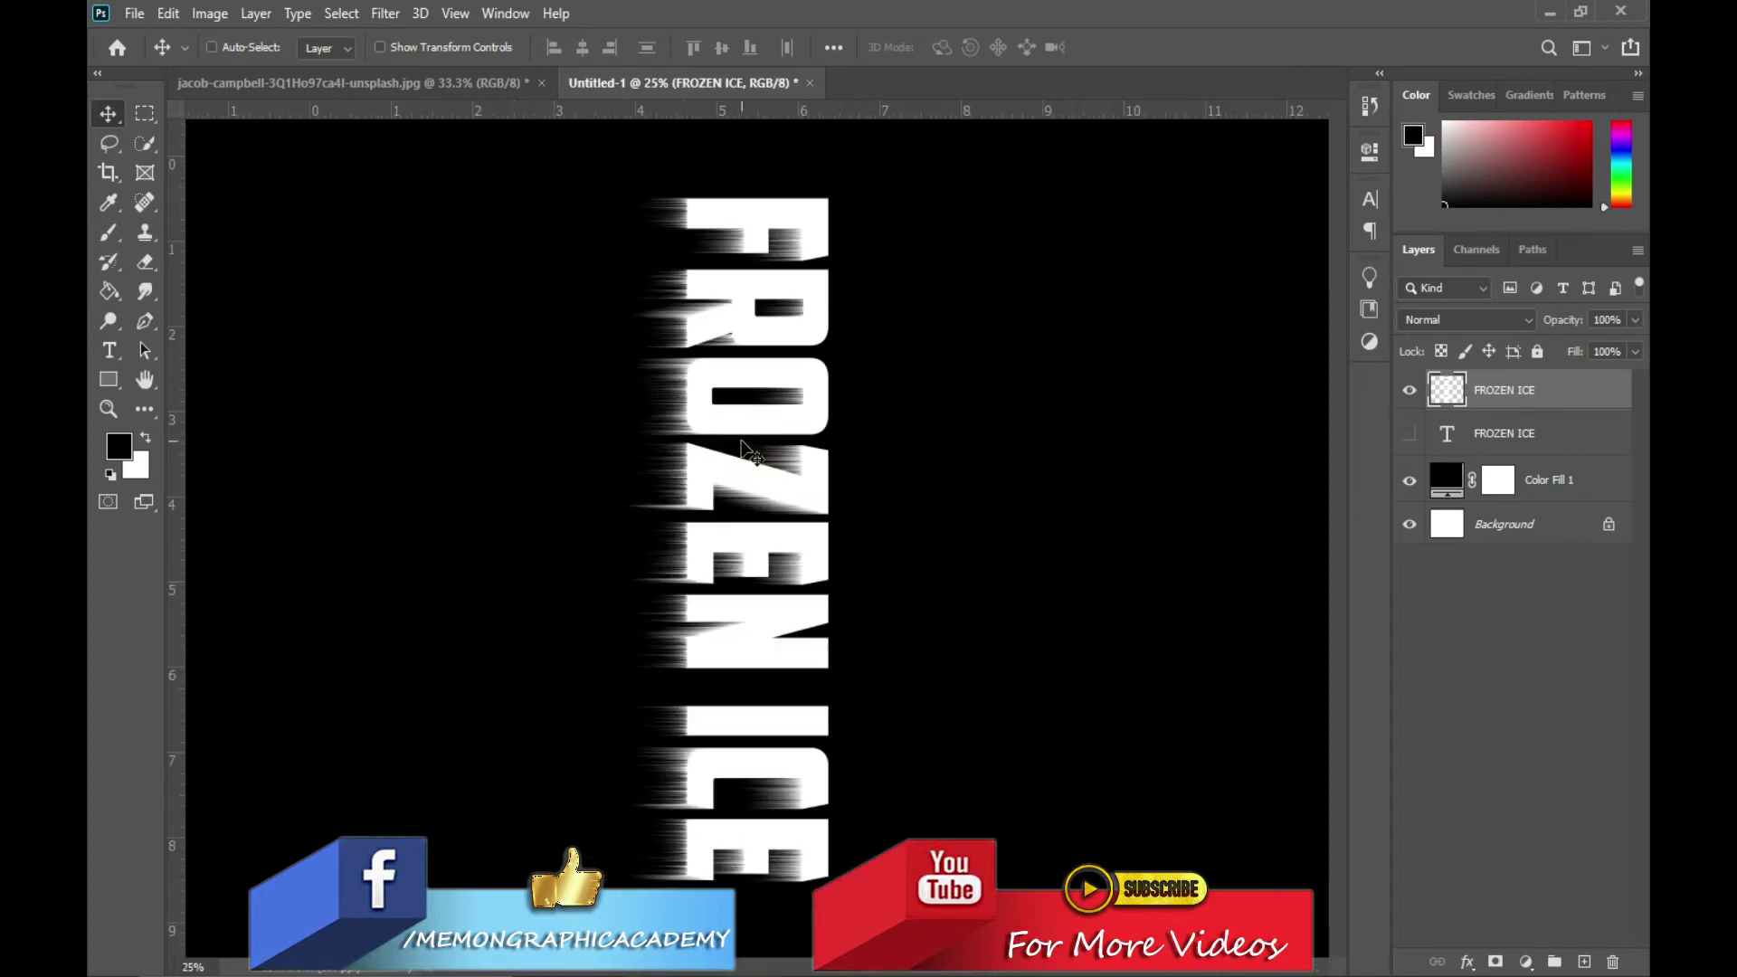
pyautogui.scroll(1, 744, 445)
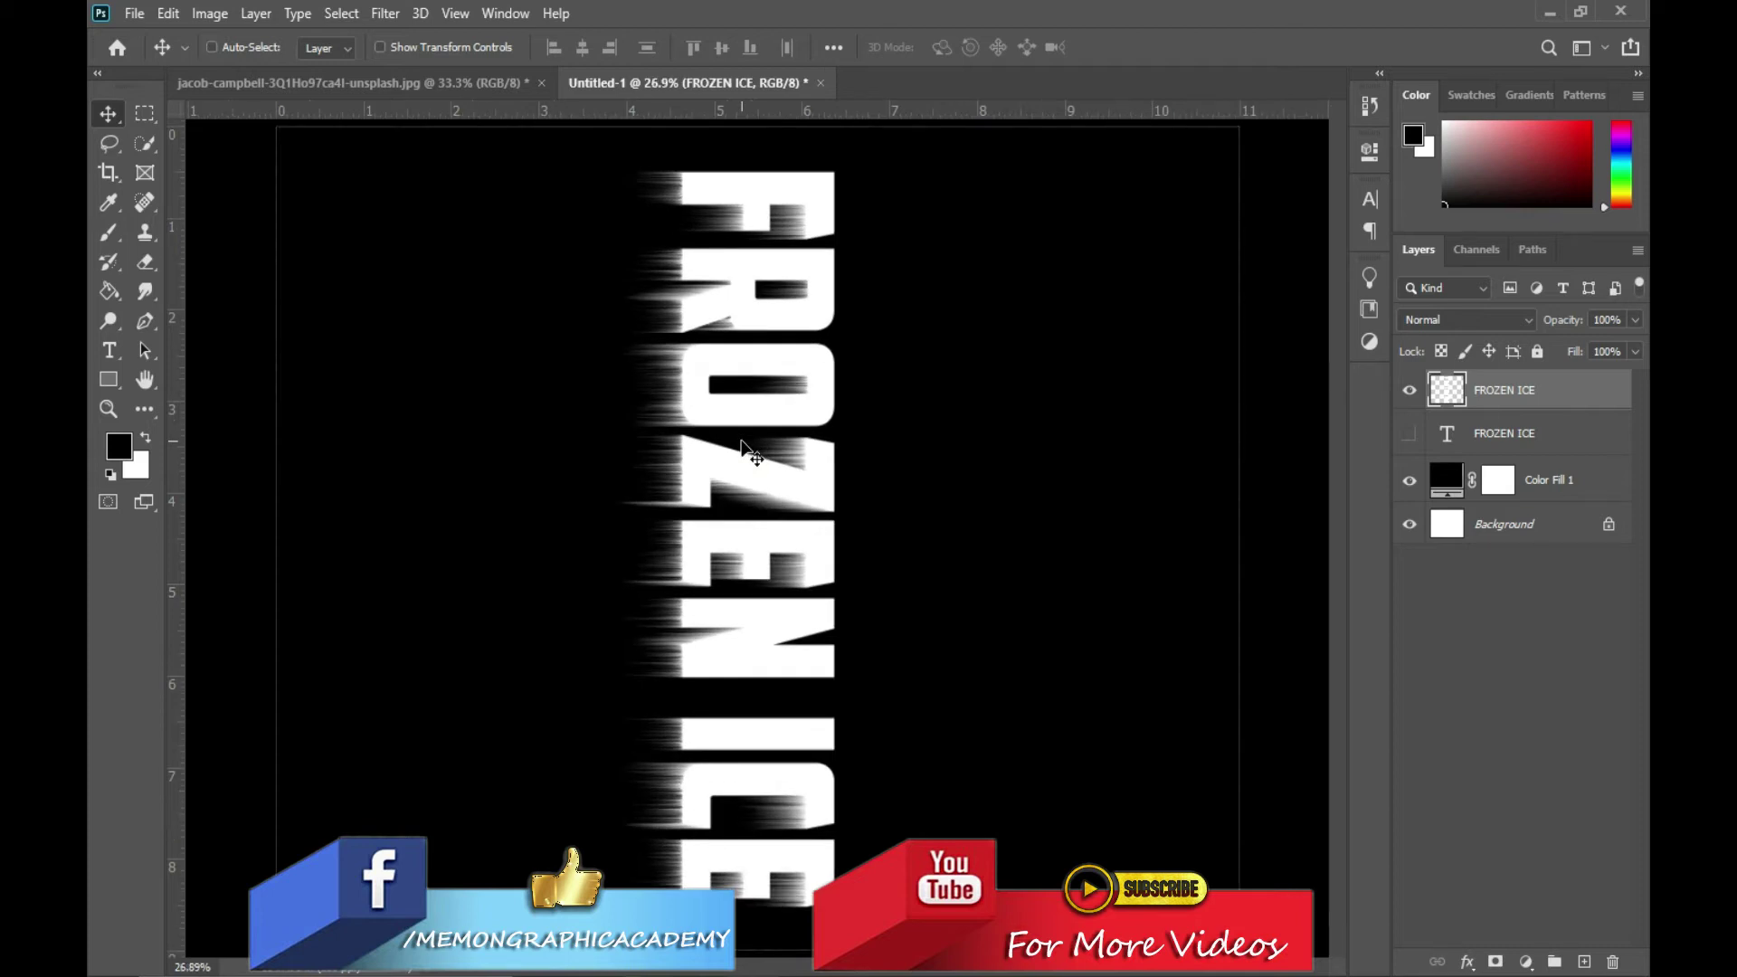
pyautogui.hotkey('ctrl', 't')
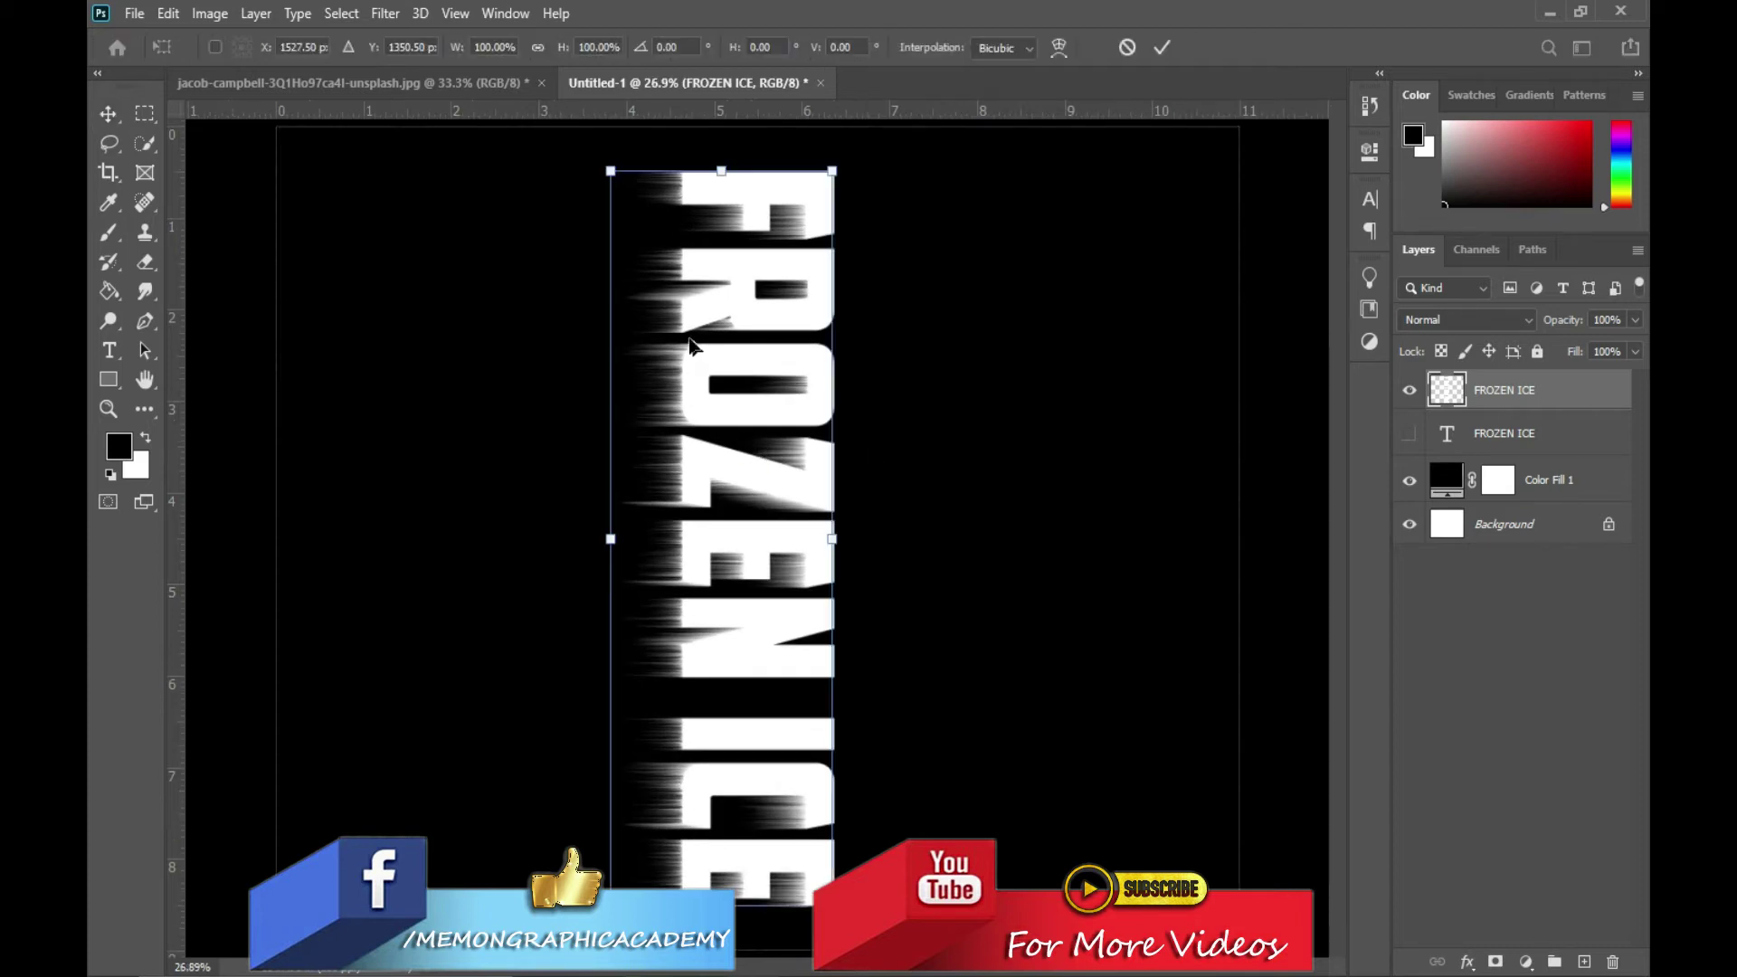
pyautogui.moveTo(553, 240); pyautogui.dragTo(479, 671)
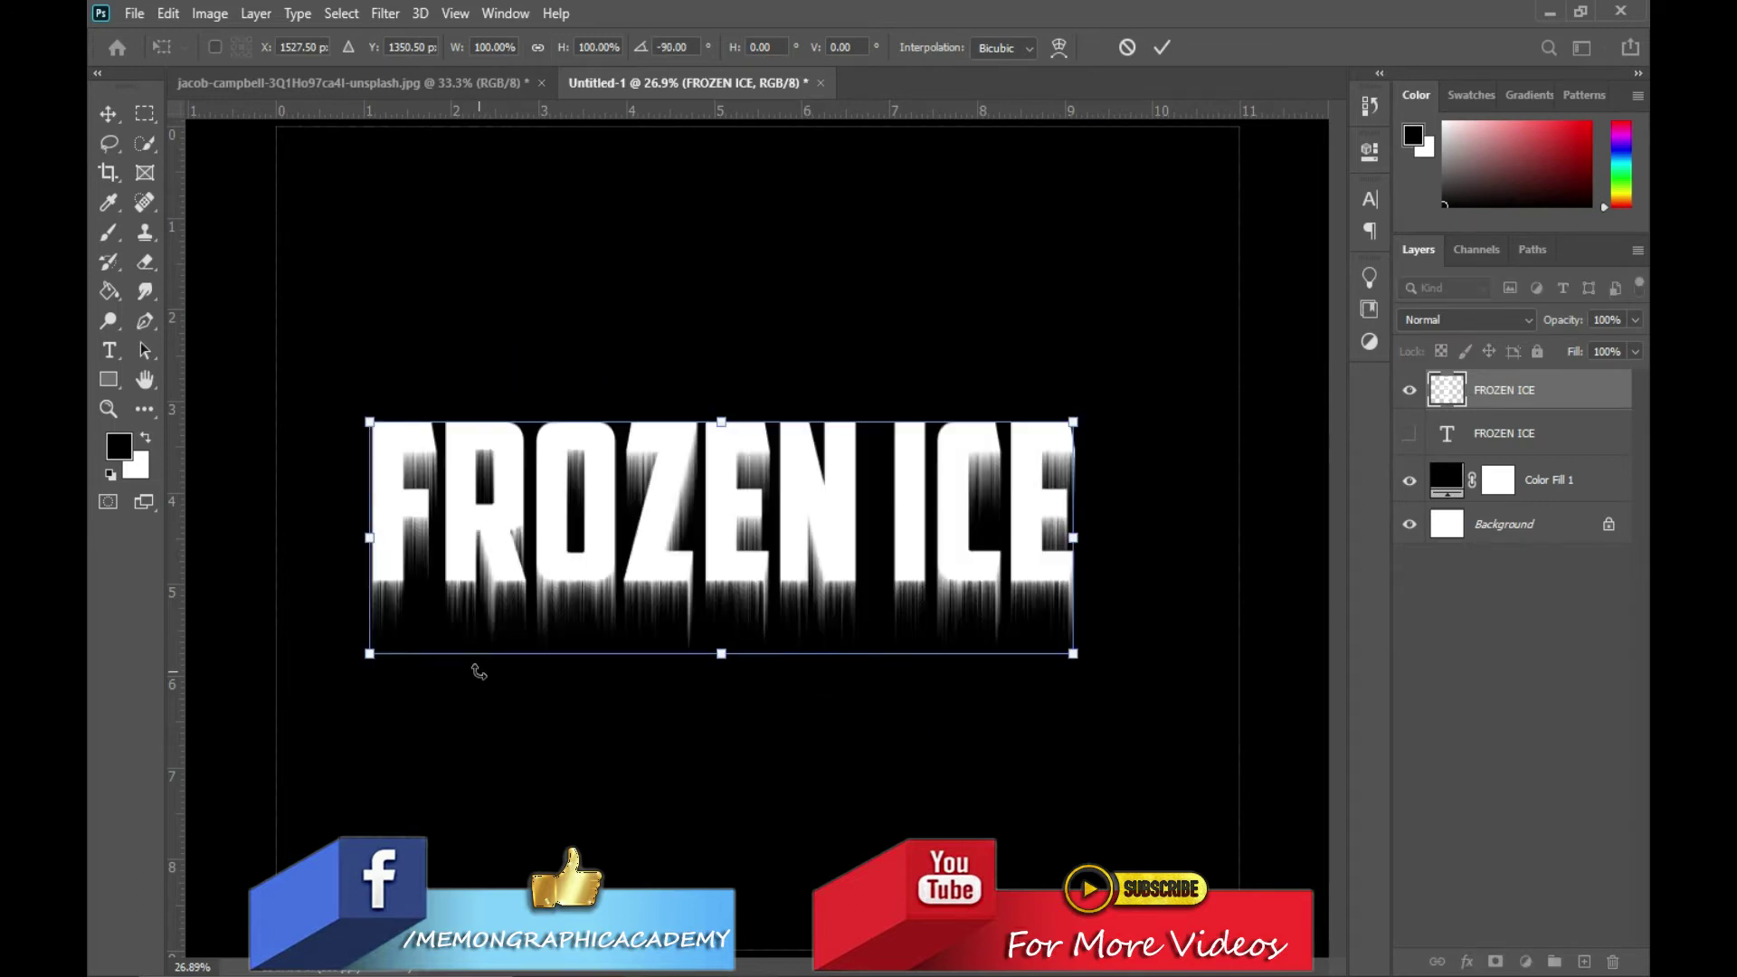
pyautogui.press('Return')
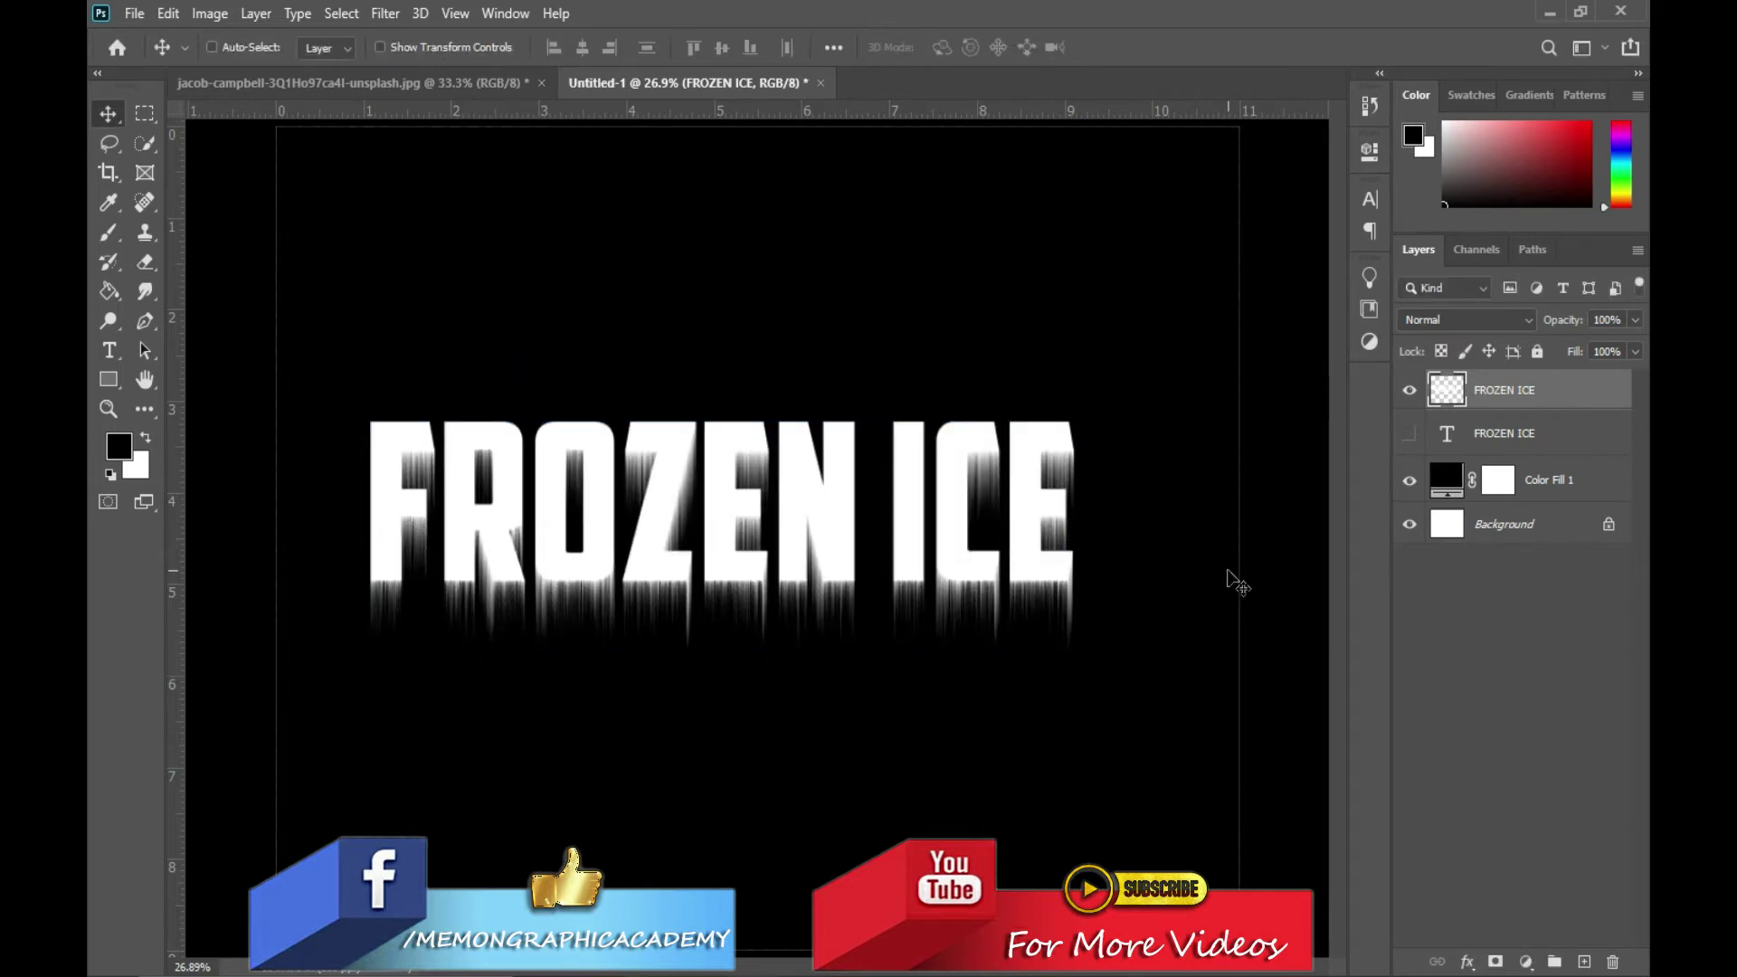
# Show the red text layer and center both FROZEN ICE layers horizontally on the canvas
pyautogui.click(1408, 435)
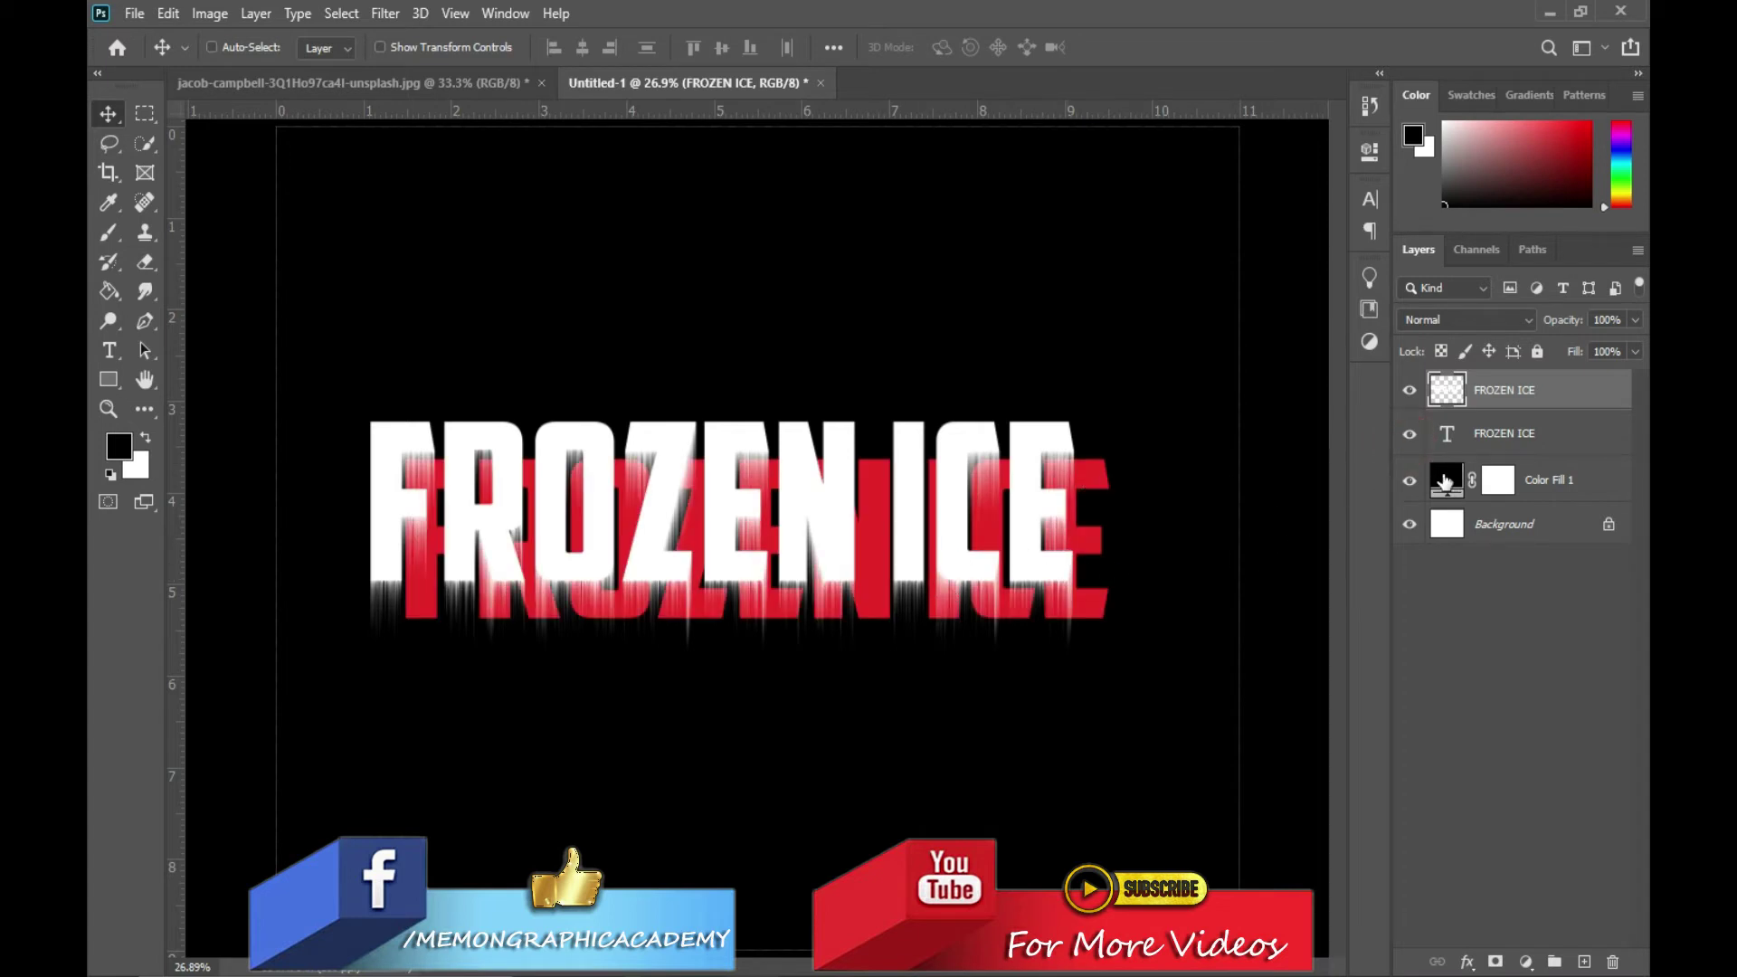
pyautogui.keyDown('ctrl'); pyautogui.click(1493, 439); pyautogui.keyUp('ctrl')
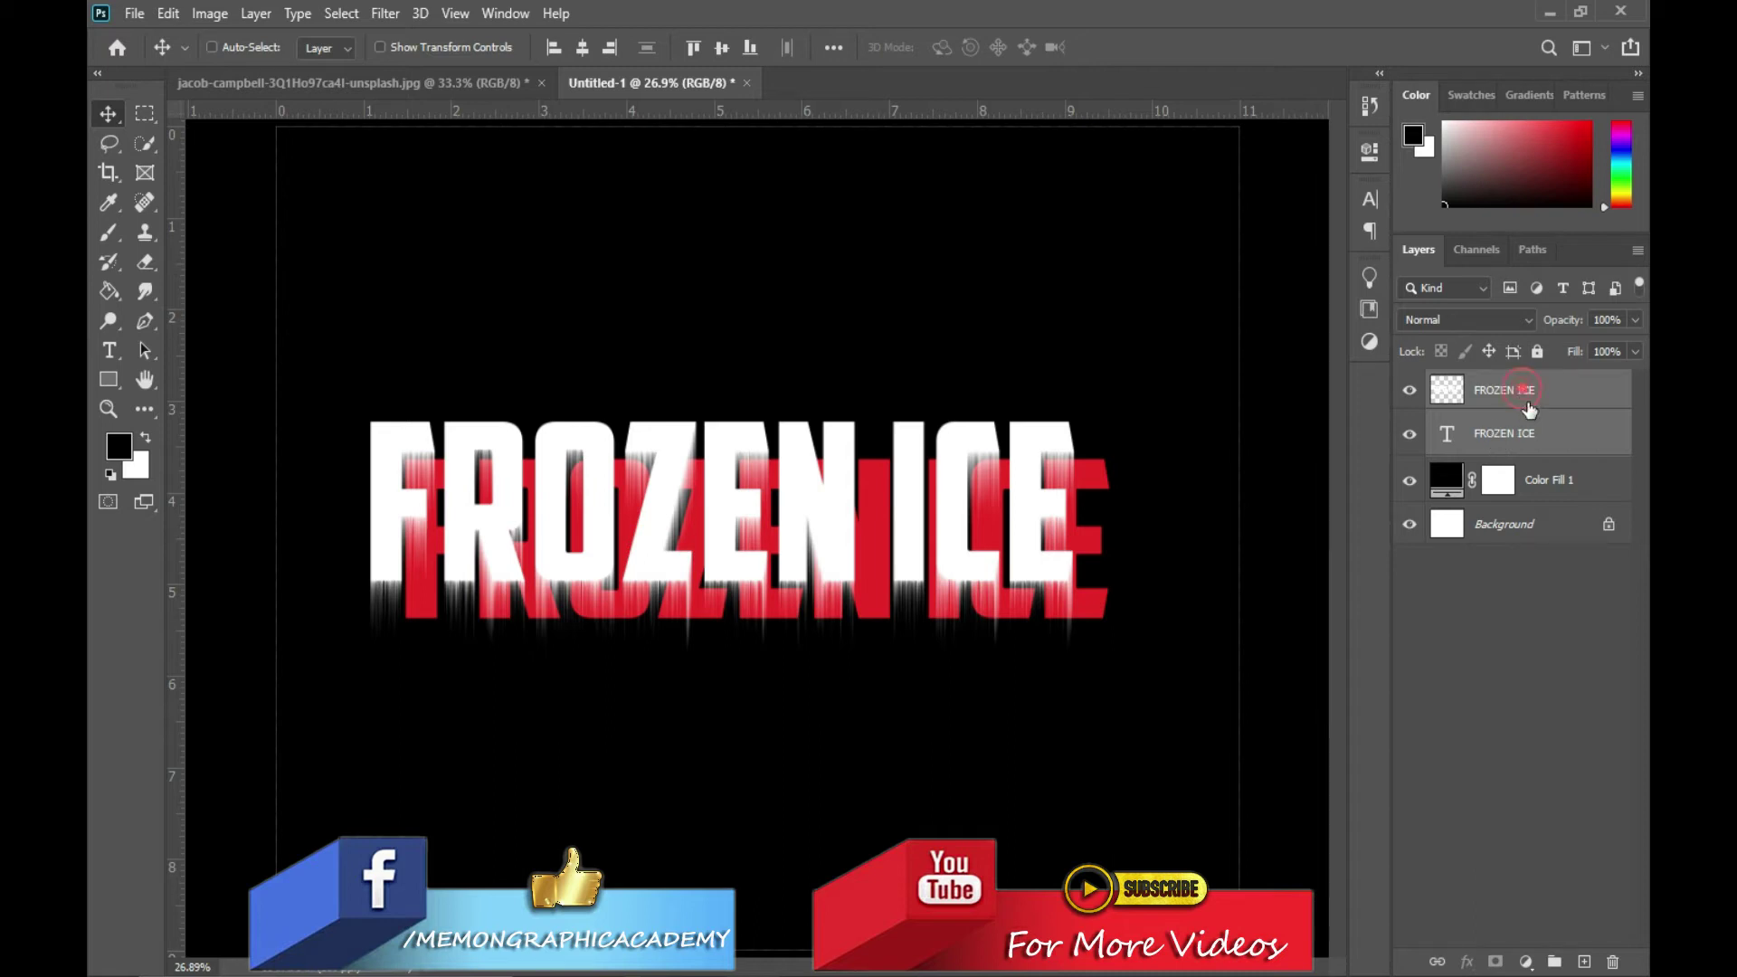
pyautogui.keyDown('ctrl'); pyautogui.click(1528, 432); pyautogui.keyUp('ctrl')
pyautogui.keyDown('ctrl'); pyautogui.click(1529, 432); pyautogui.keyUp('ctrl')
pyautogui.hotkey('ctrl', 'a')
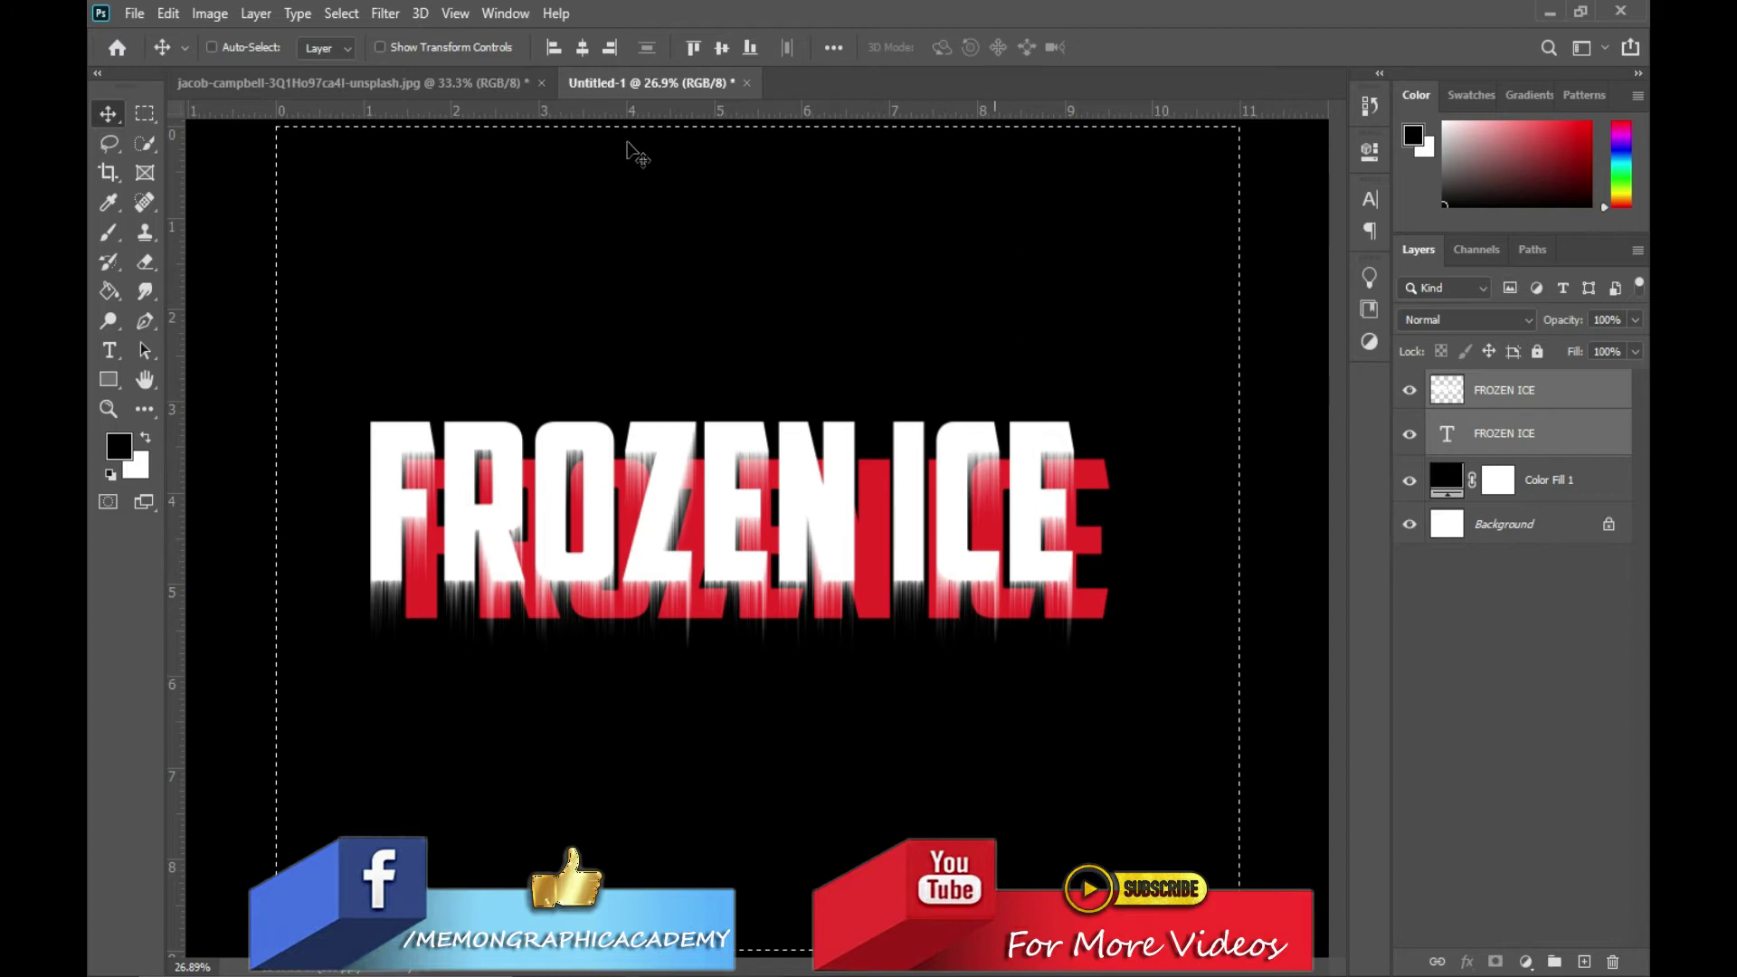
pyautogui.click(584, 49)
pyautogui.hotkey('ctrl', 'd')
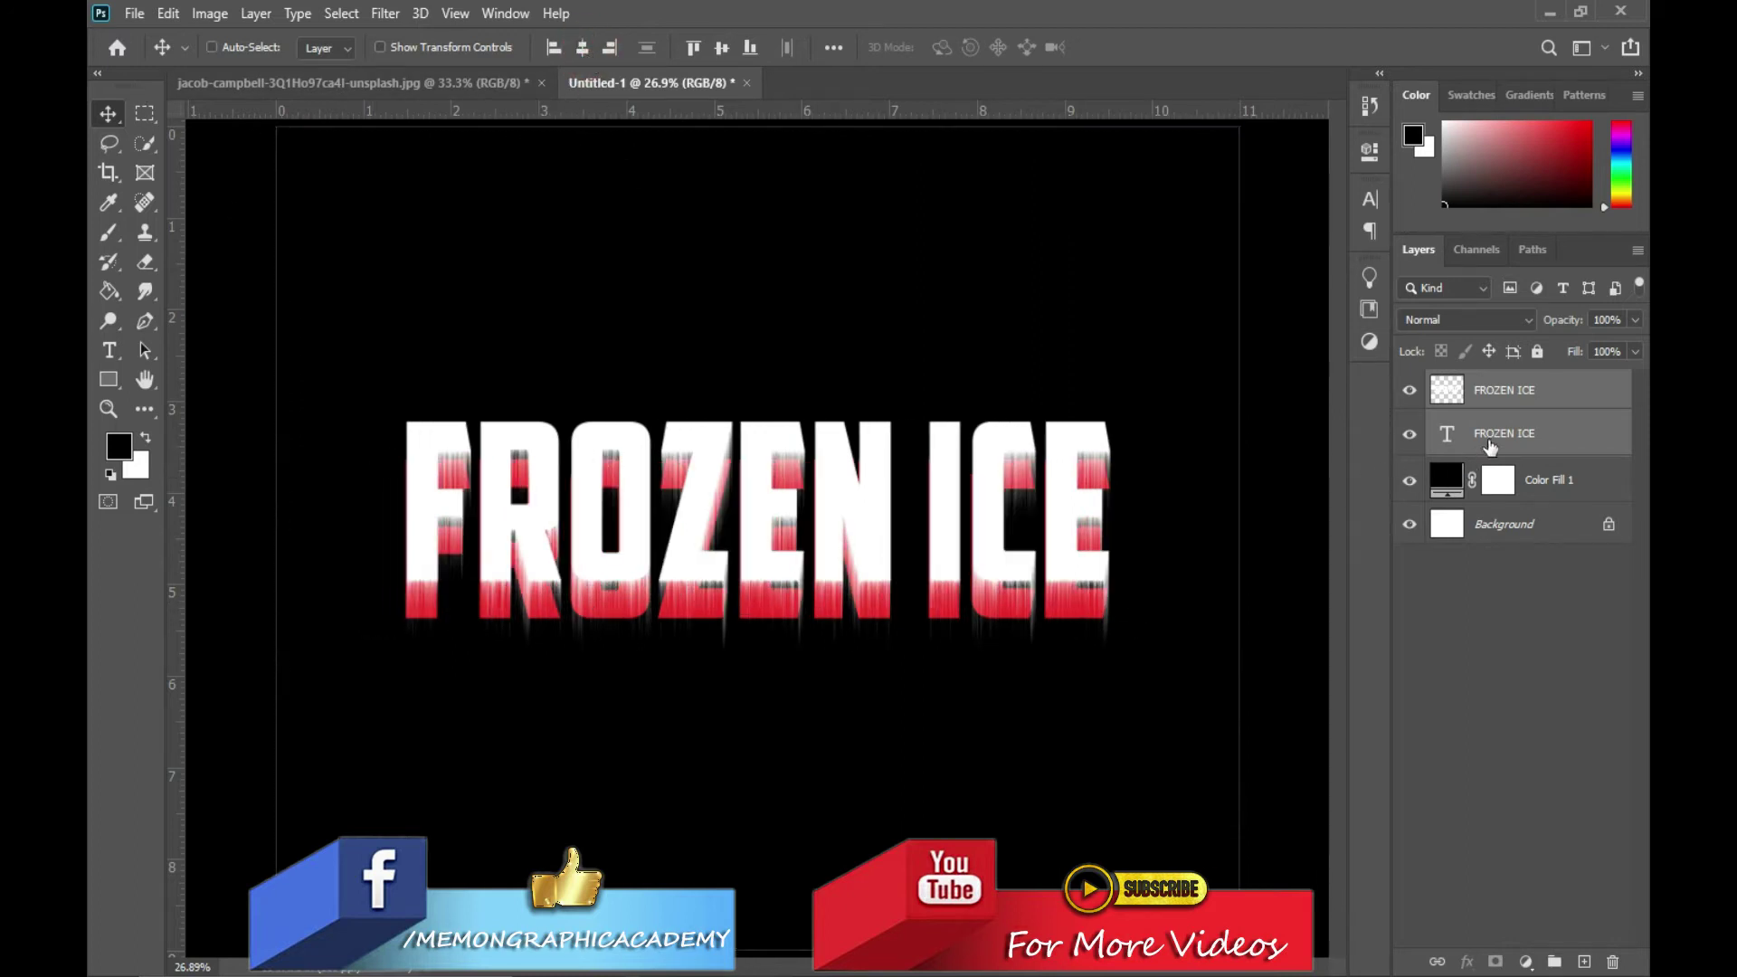
# Nudge the red text layer up and slightly right until it lines up exactly with the white streaked lettering
pyautogui.click(1497, 443)
pyautogui.press('Up')
pyautogui.press('Up')
pyautogui.press('Up')
pyautogui.press('Up')
pyautogui.press('Up')
pyautogui.press('Up')
pyautogui.press('Up')
pyautogui.press('Up')
pyautogui.press('Up')
pyautogui.press('Up')
pyautogui.press('Up')
pyautogui.press('Up')
pyautogui.press('Up')
pyautogui.press('Up')
pyautogui.press('Up')
pyautogui.press('Up')
pyautogui.press('Up')
pyautogui.press('Up')
pyautogui.press('Up')
pyautogui.press('Up')
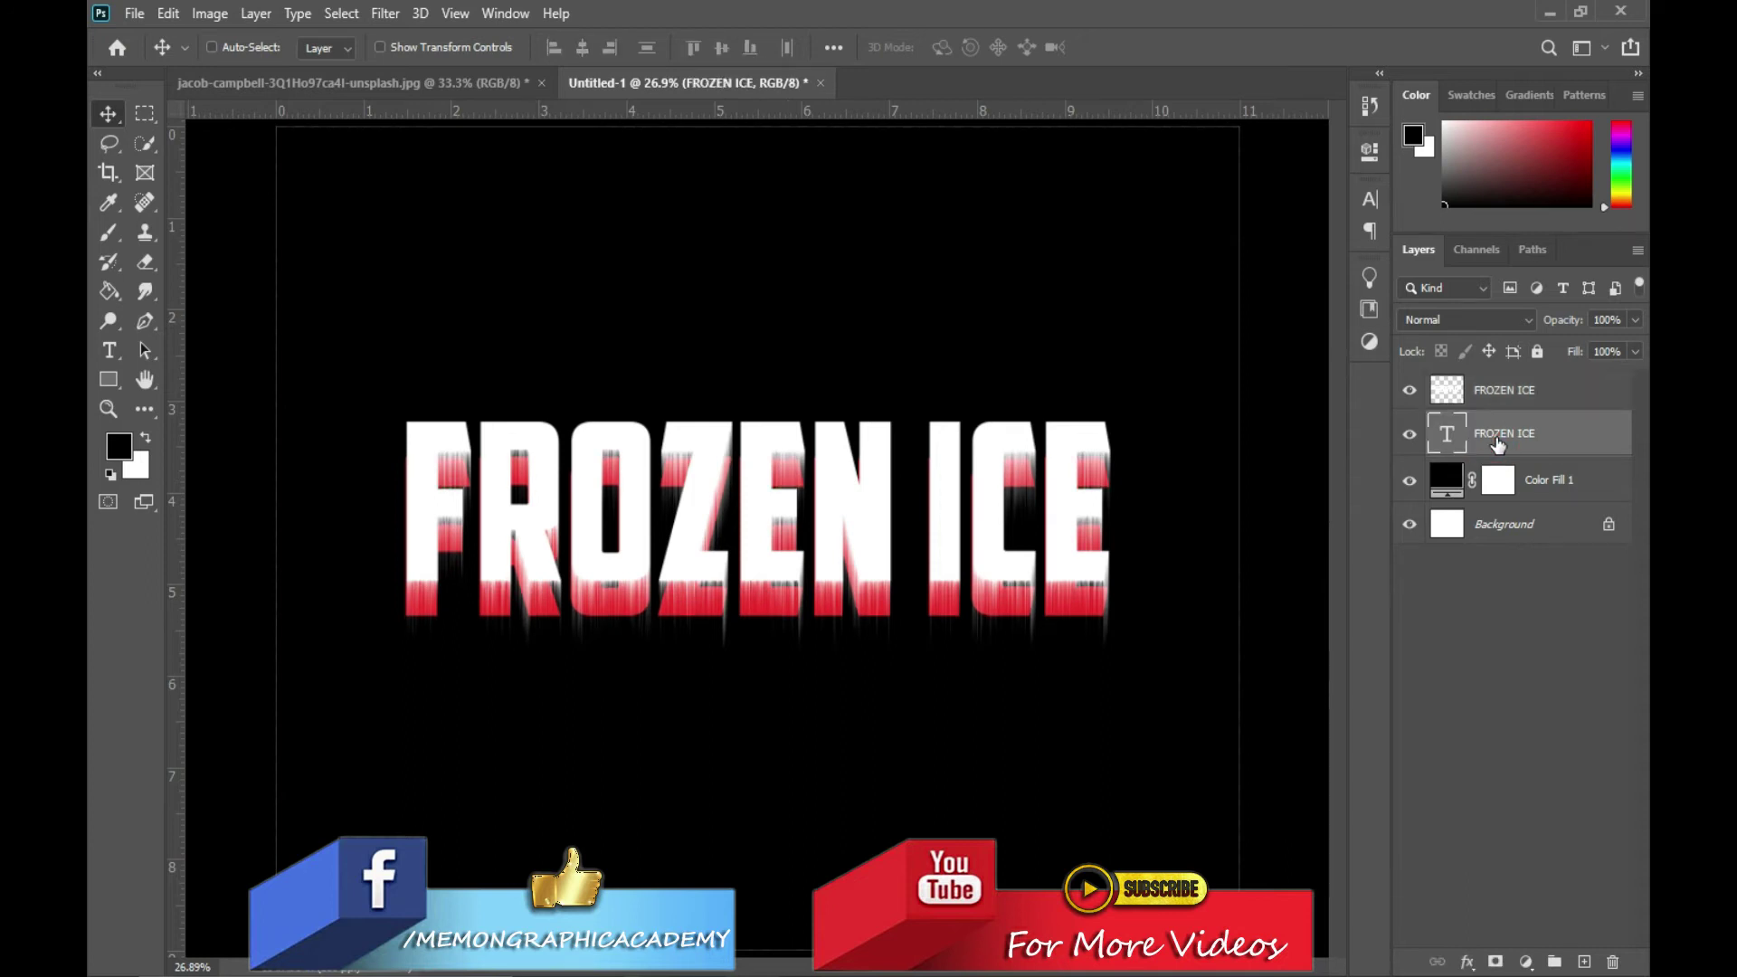
pyautogui.press('Up')
pyautogui.press('Up')
pyautogui.press('Up')
pyautogui.press('Up')
pyautogui.press('Up')
pyautogui.press('Up')
pyautogui.press('Up')
pyautogui.press('Up')
pyautogui.press('Up')
pyautogui.press('Up')
pyautogui.press('Up')
pyautogui.press('Up')
pyautogui.press('Up')
pyautogui.press('Up')
pyautogui.press('Up')
pyautogui.press('Up')
pyautogui.press('Up')
pyautogui.press('Up')
pyautogui.press('Up')
pyautogui.press('Up')
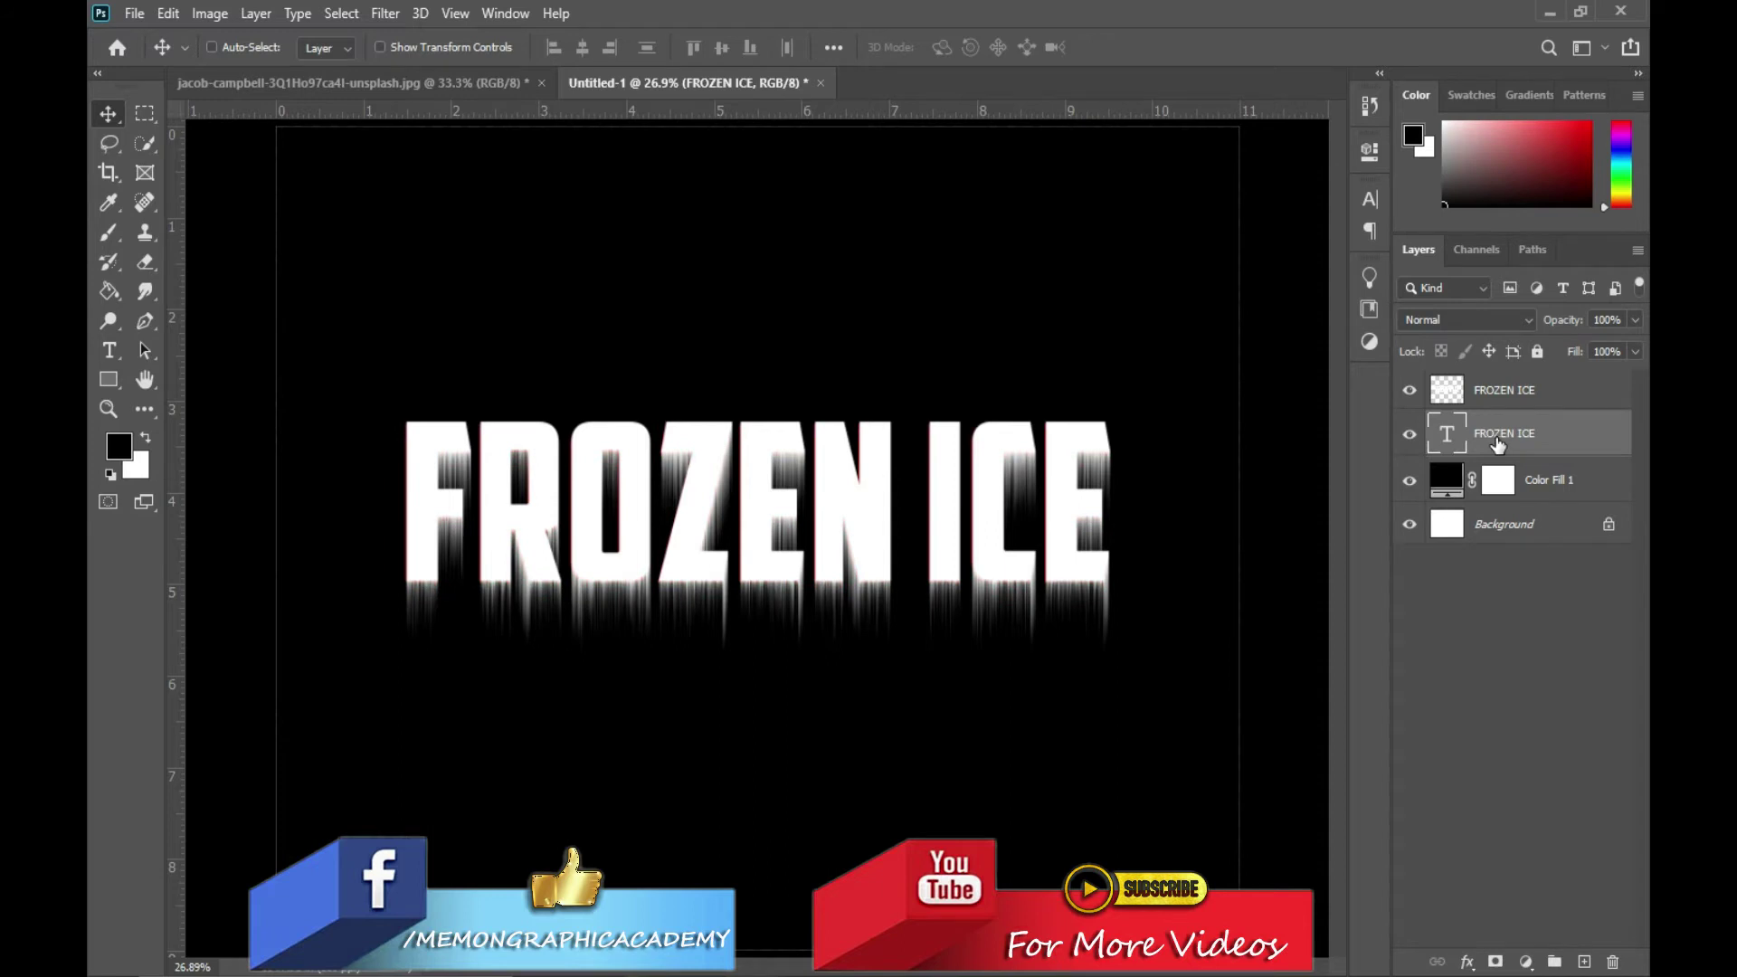
pyautogui.press('Right')
pyautogui.press('Right')
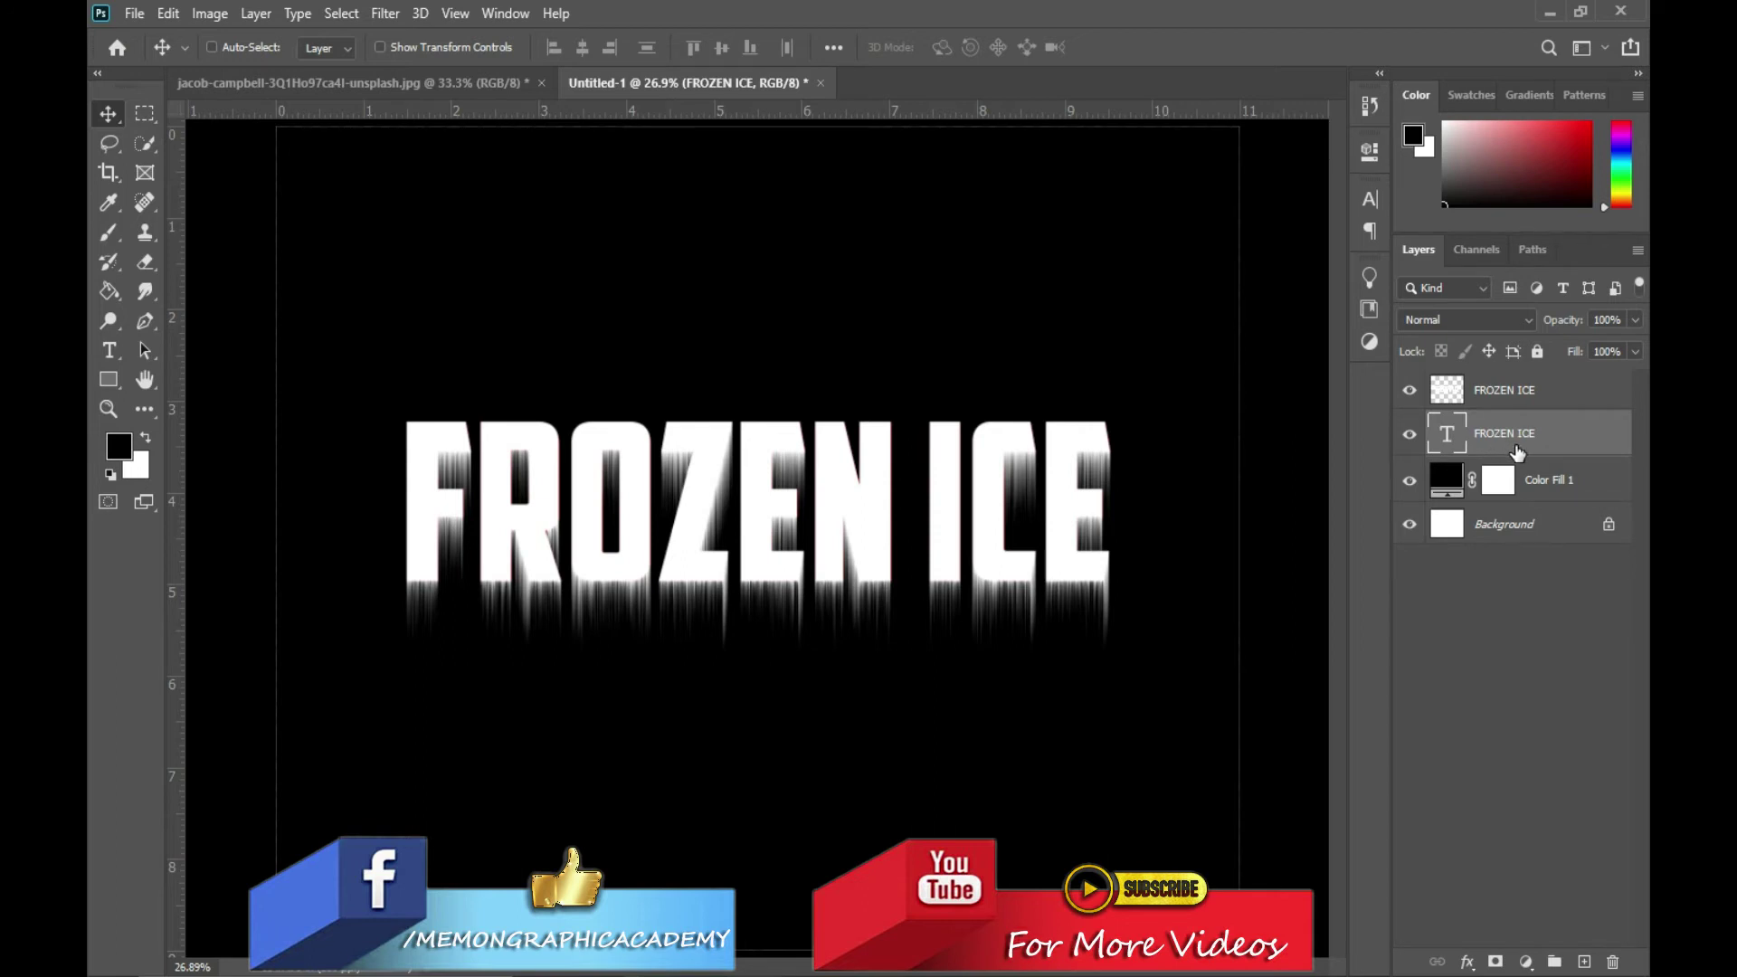
# Move the red text layer above the streaked white layer, then select the white layer
pyautogui.moveTo(1503, 439); pyautogui.dragTo(1500, 387)
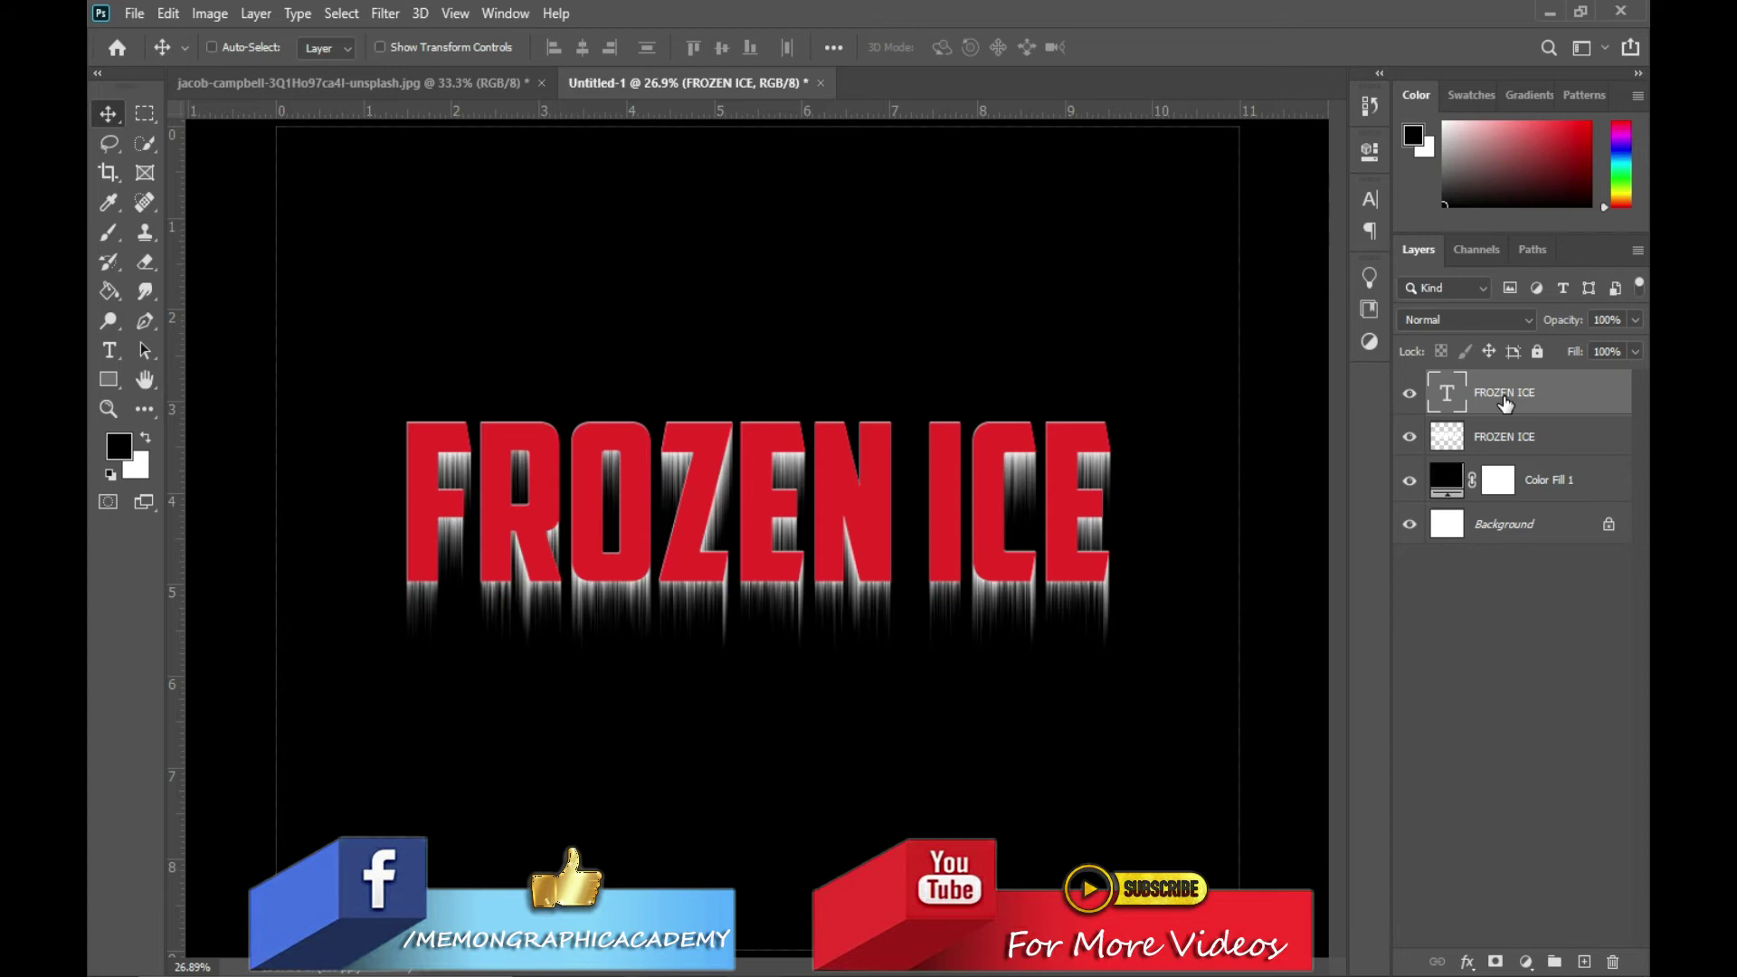
pyautogui.click(1567, 440)
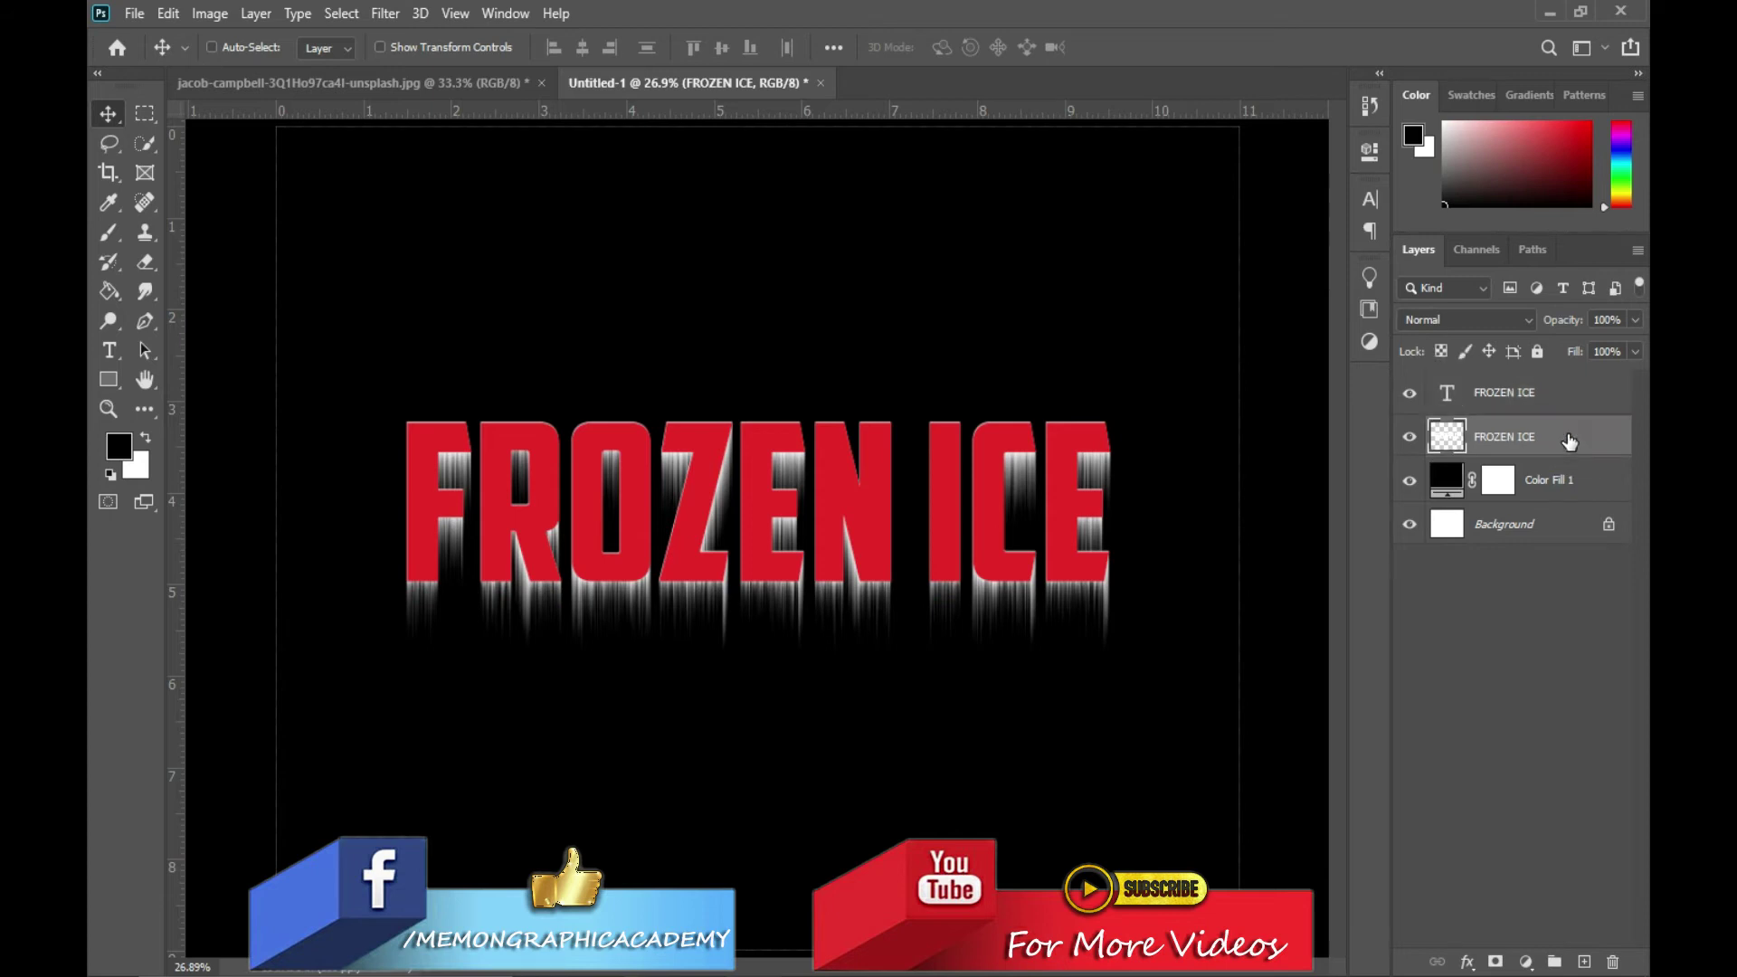
# Add a Gradient Overlay layer style to the top FROZEN ICE text layer and set the gradient style to Linear
pyautogui.click(1552, 391)
pyautogui.click(1575, 395)
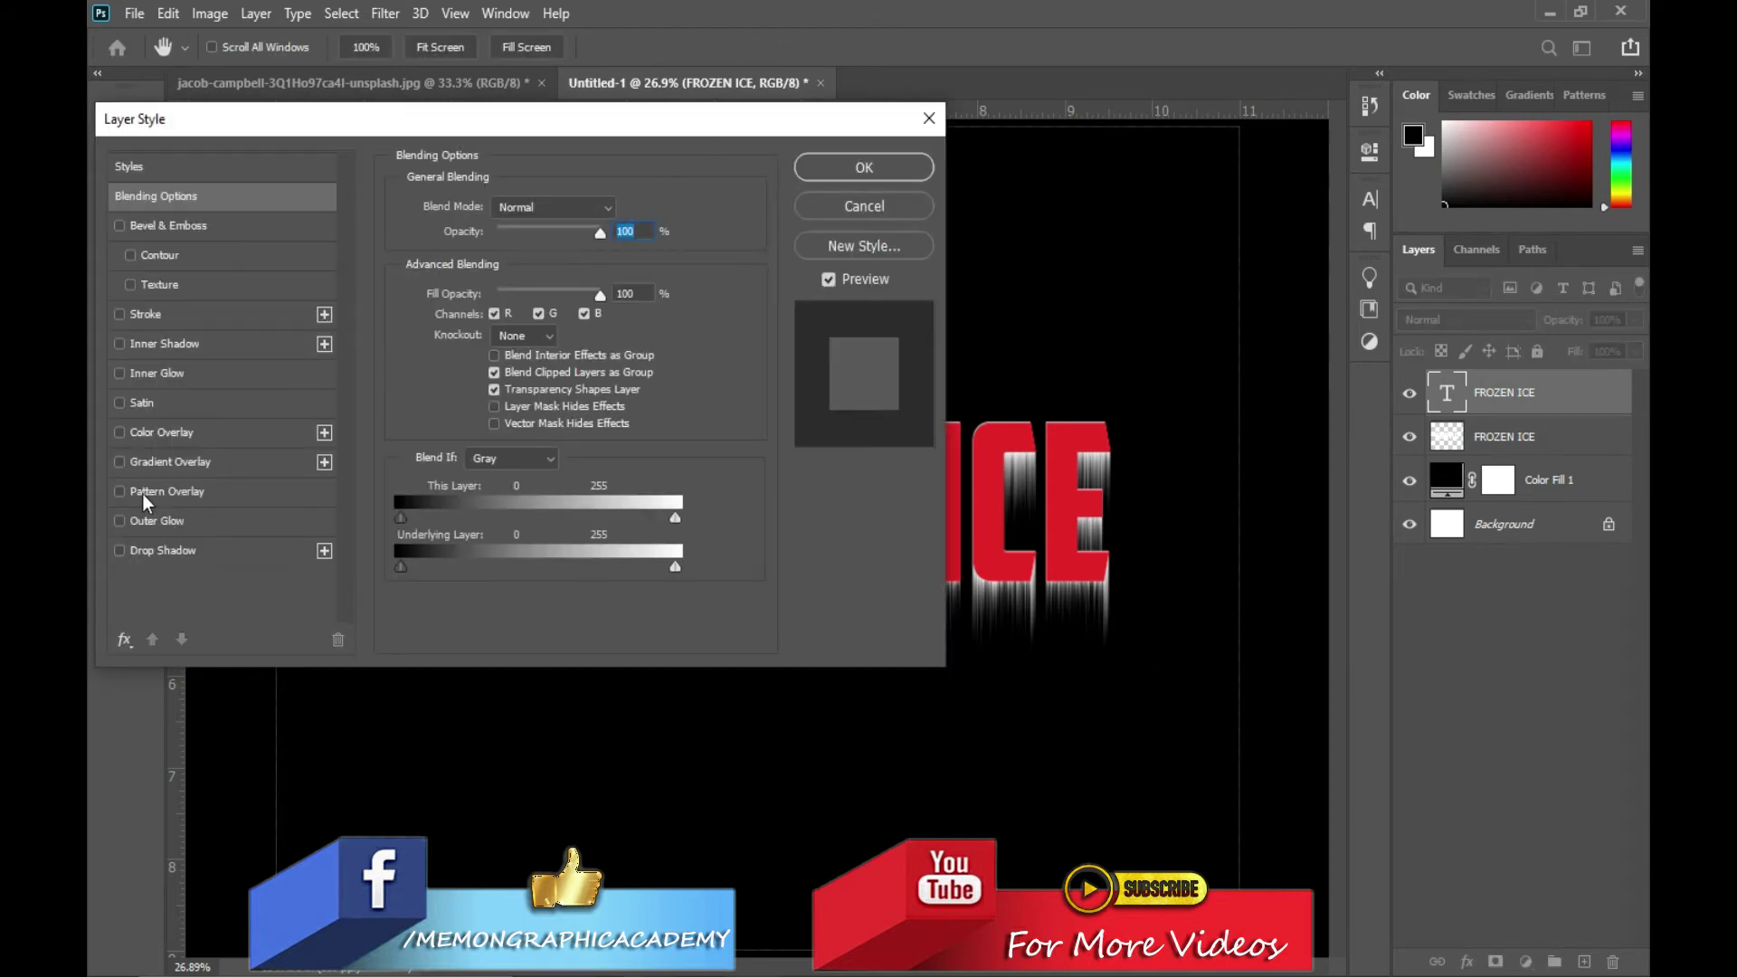
pyautogui.click(133, 463)
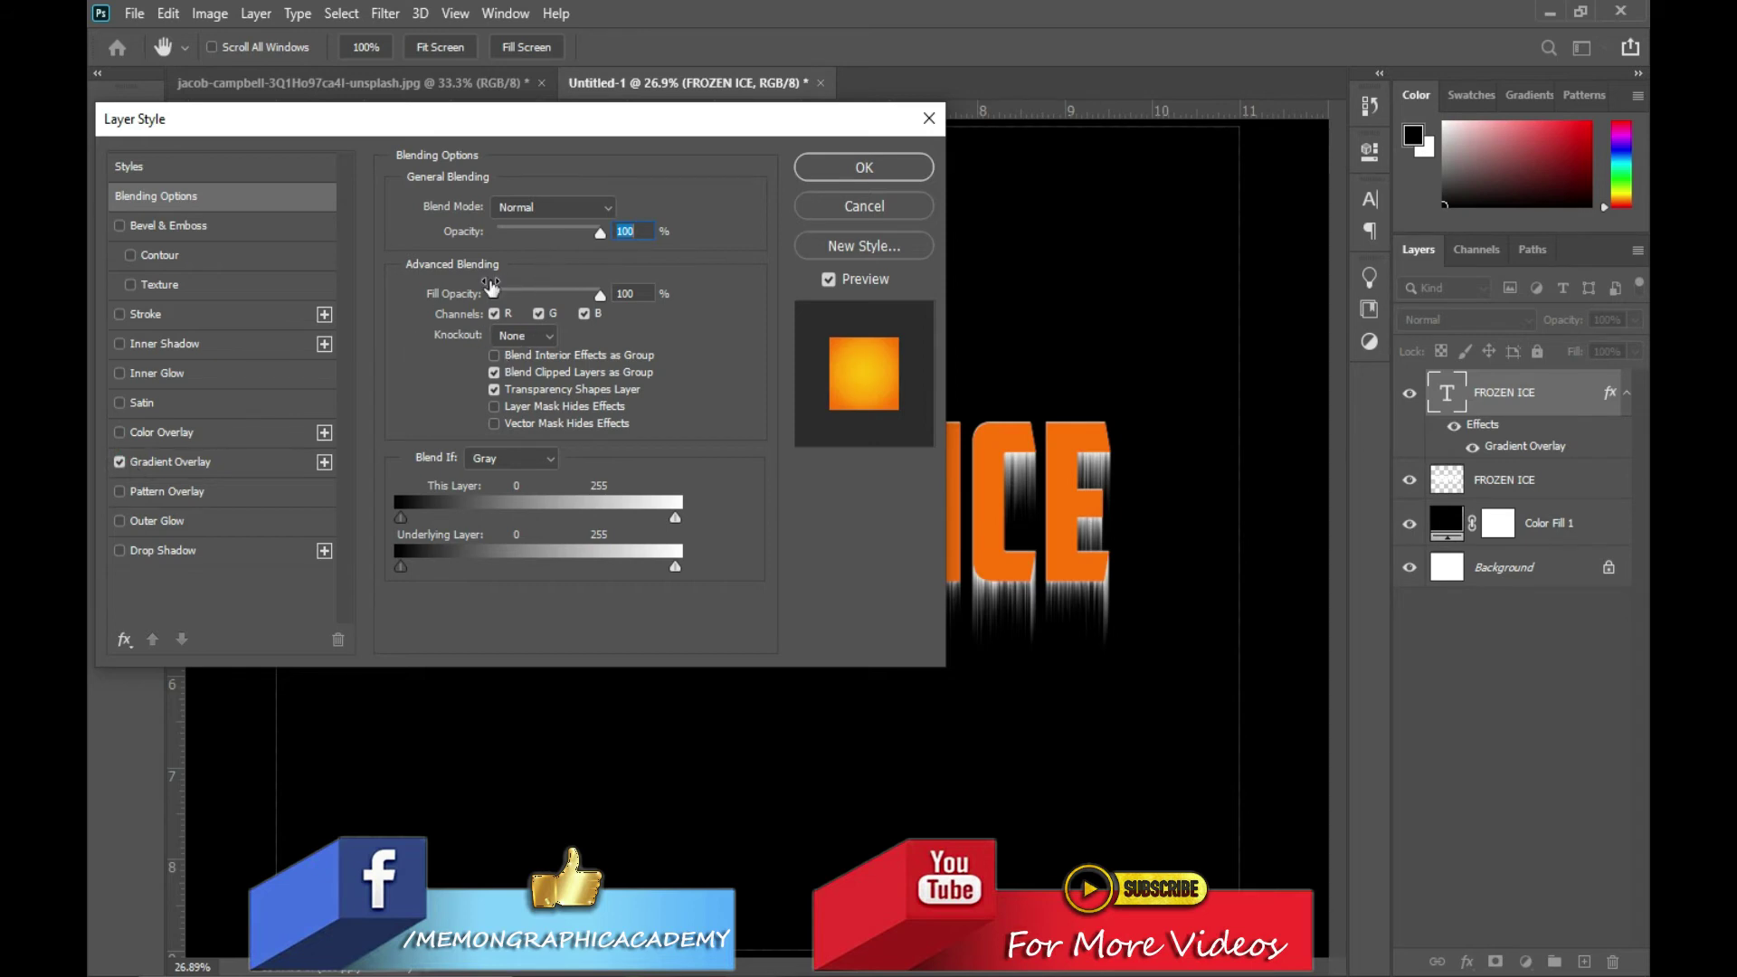
pyautogui.click(239, 463)
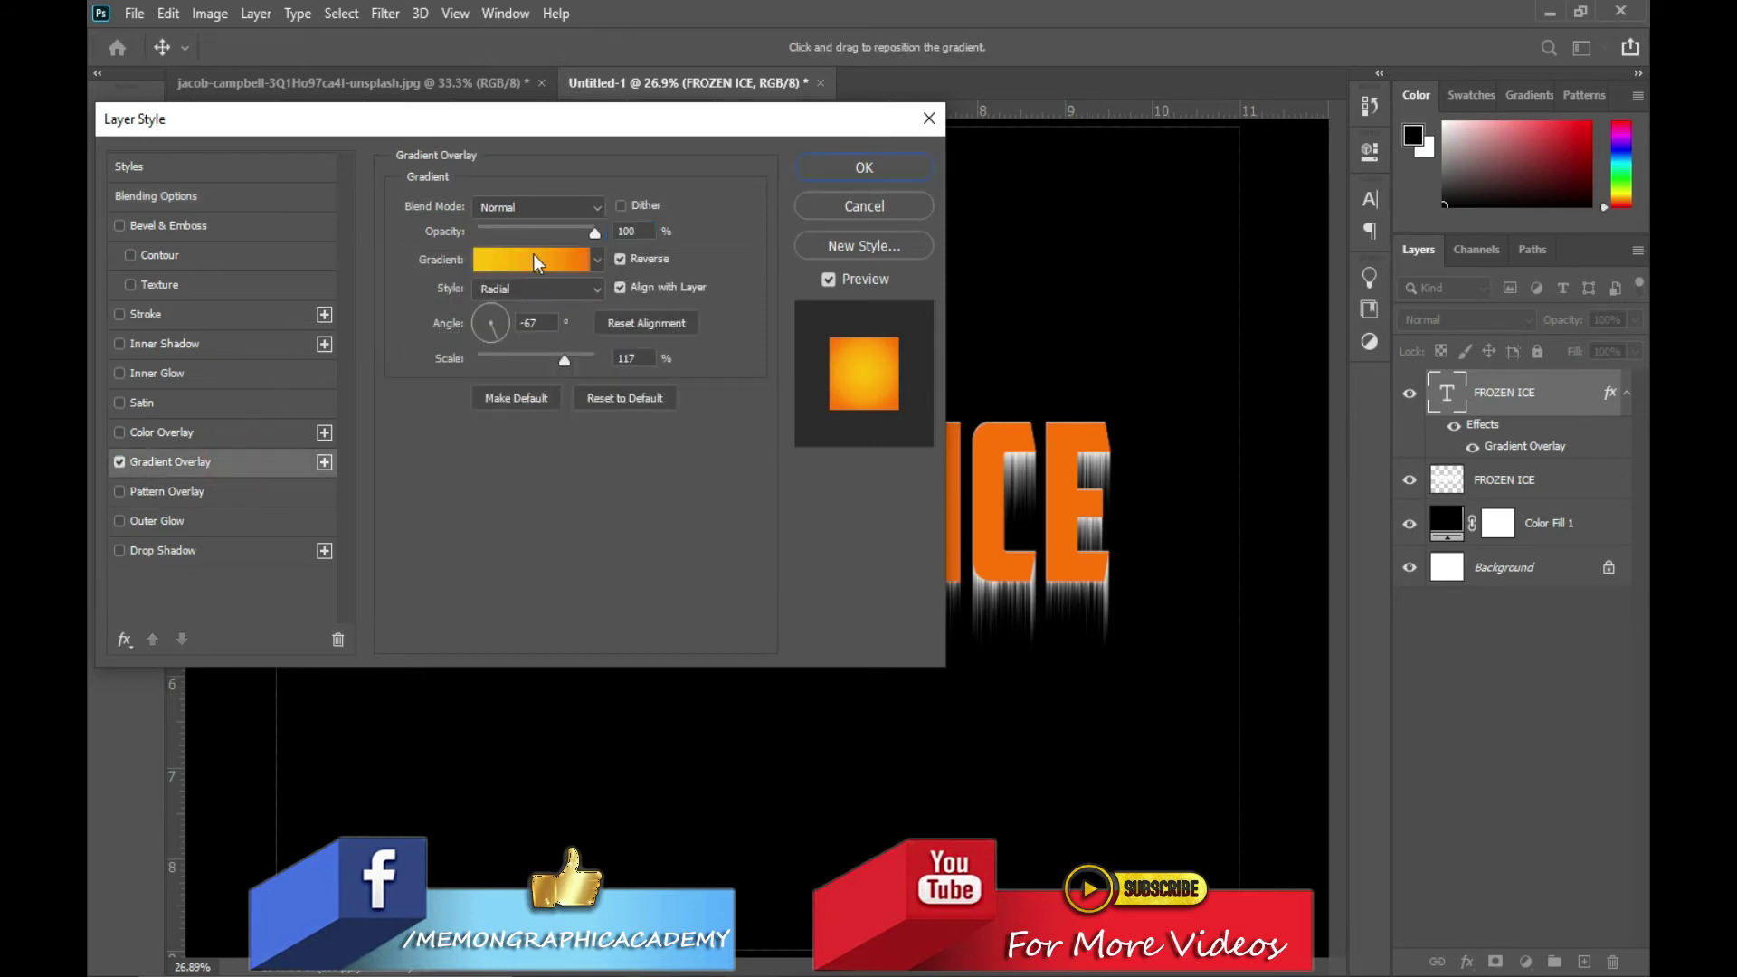
pyautogui.click(597, 290)
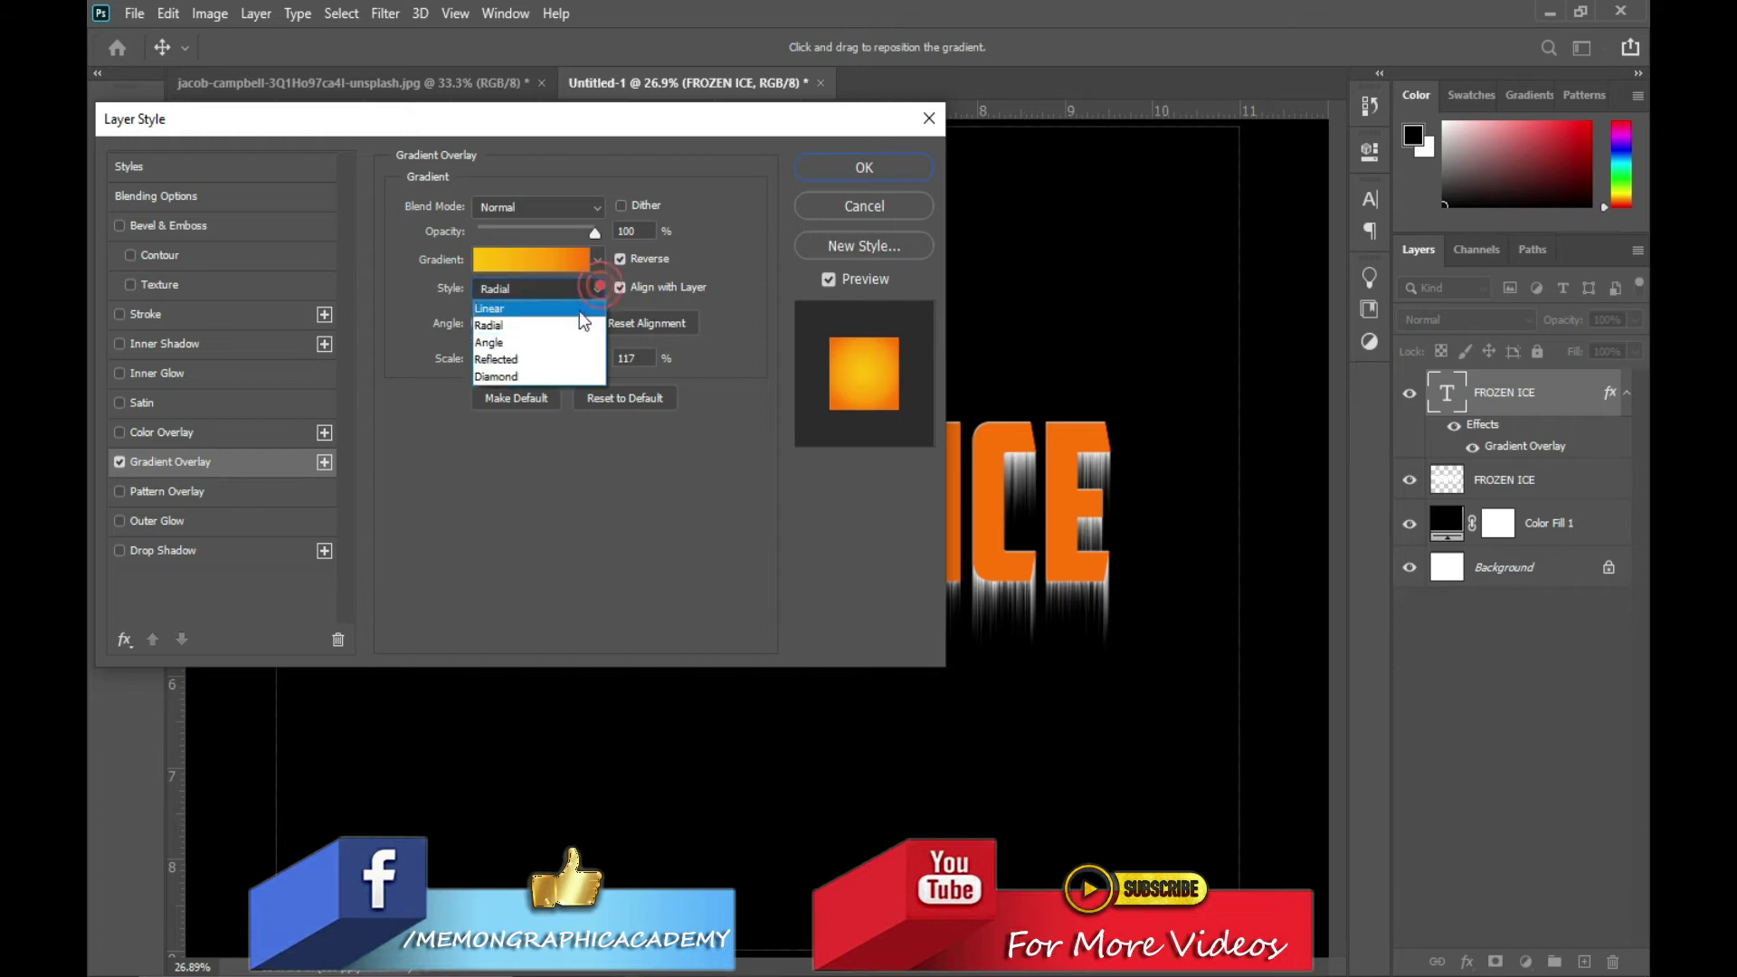
pyautogui.click(543, 305)
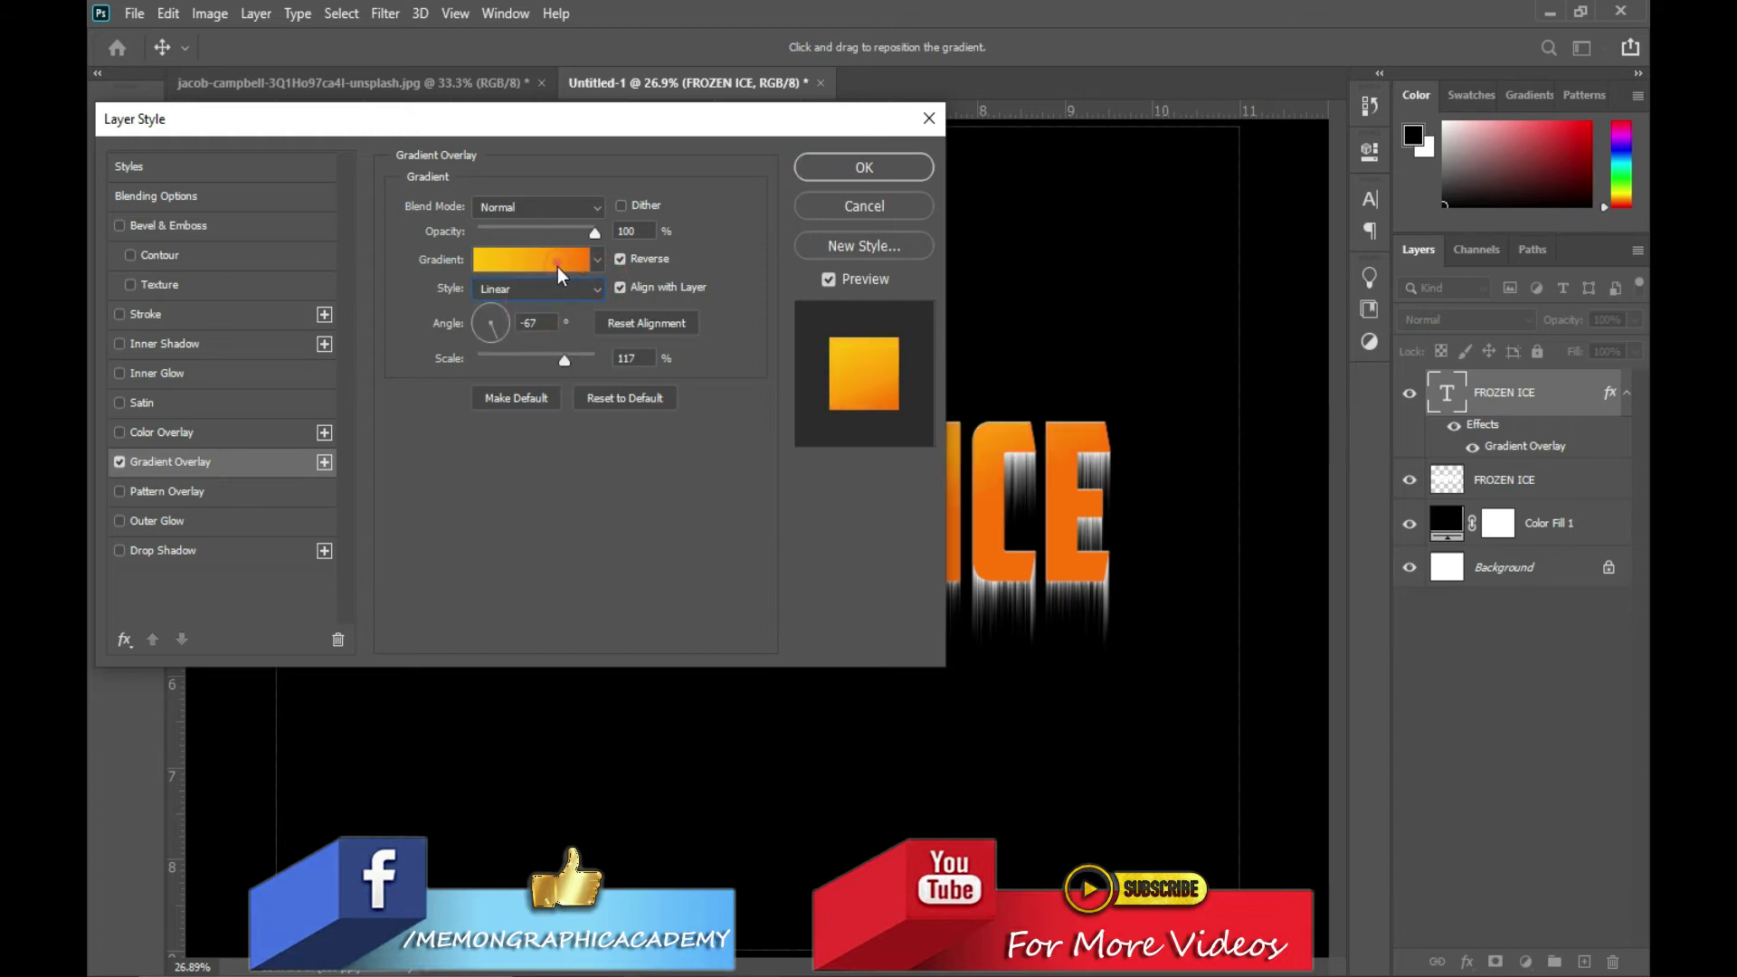
# Try several presets from the Blues group for the overlay gradient and choose Blue_15
pyautogui.click(557, 266)
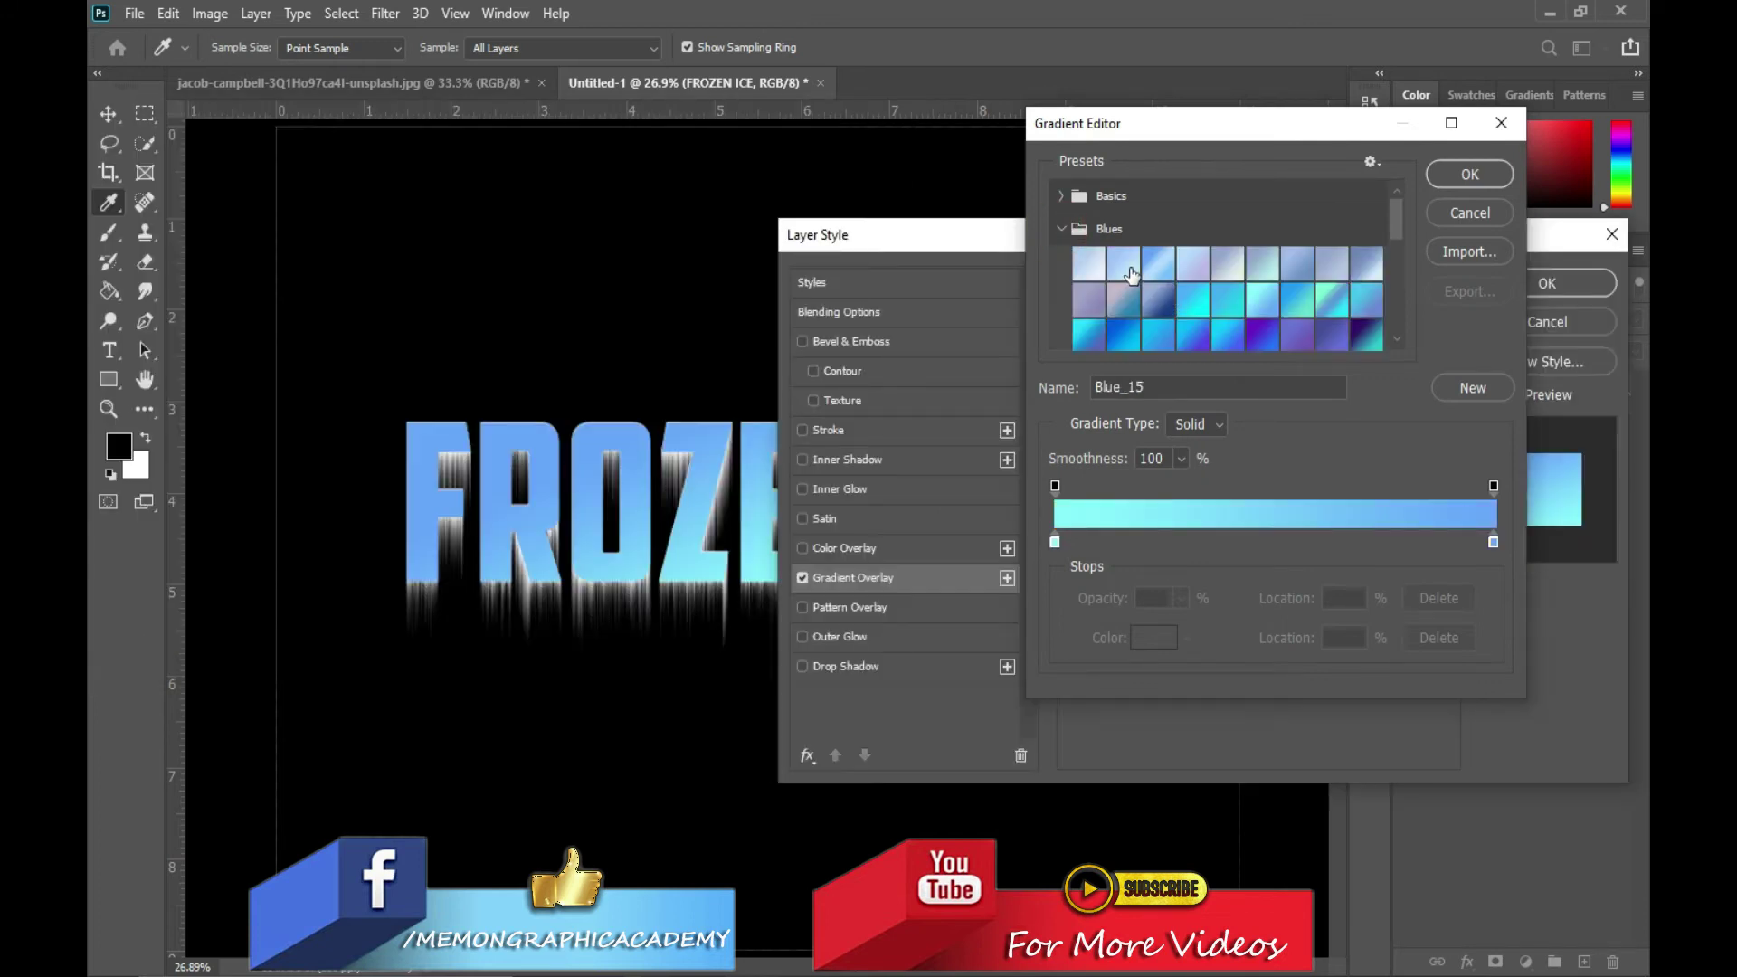
pyautogui.click(1157, 264)
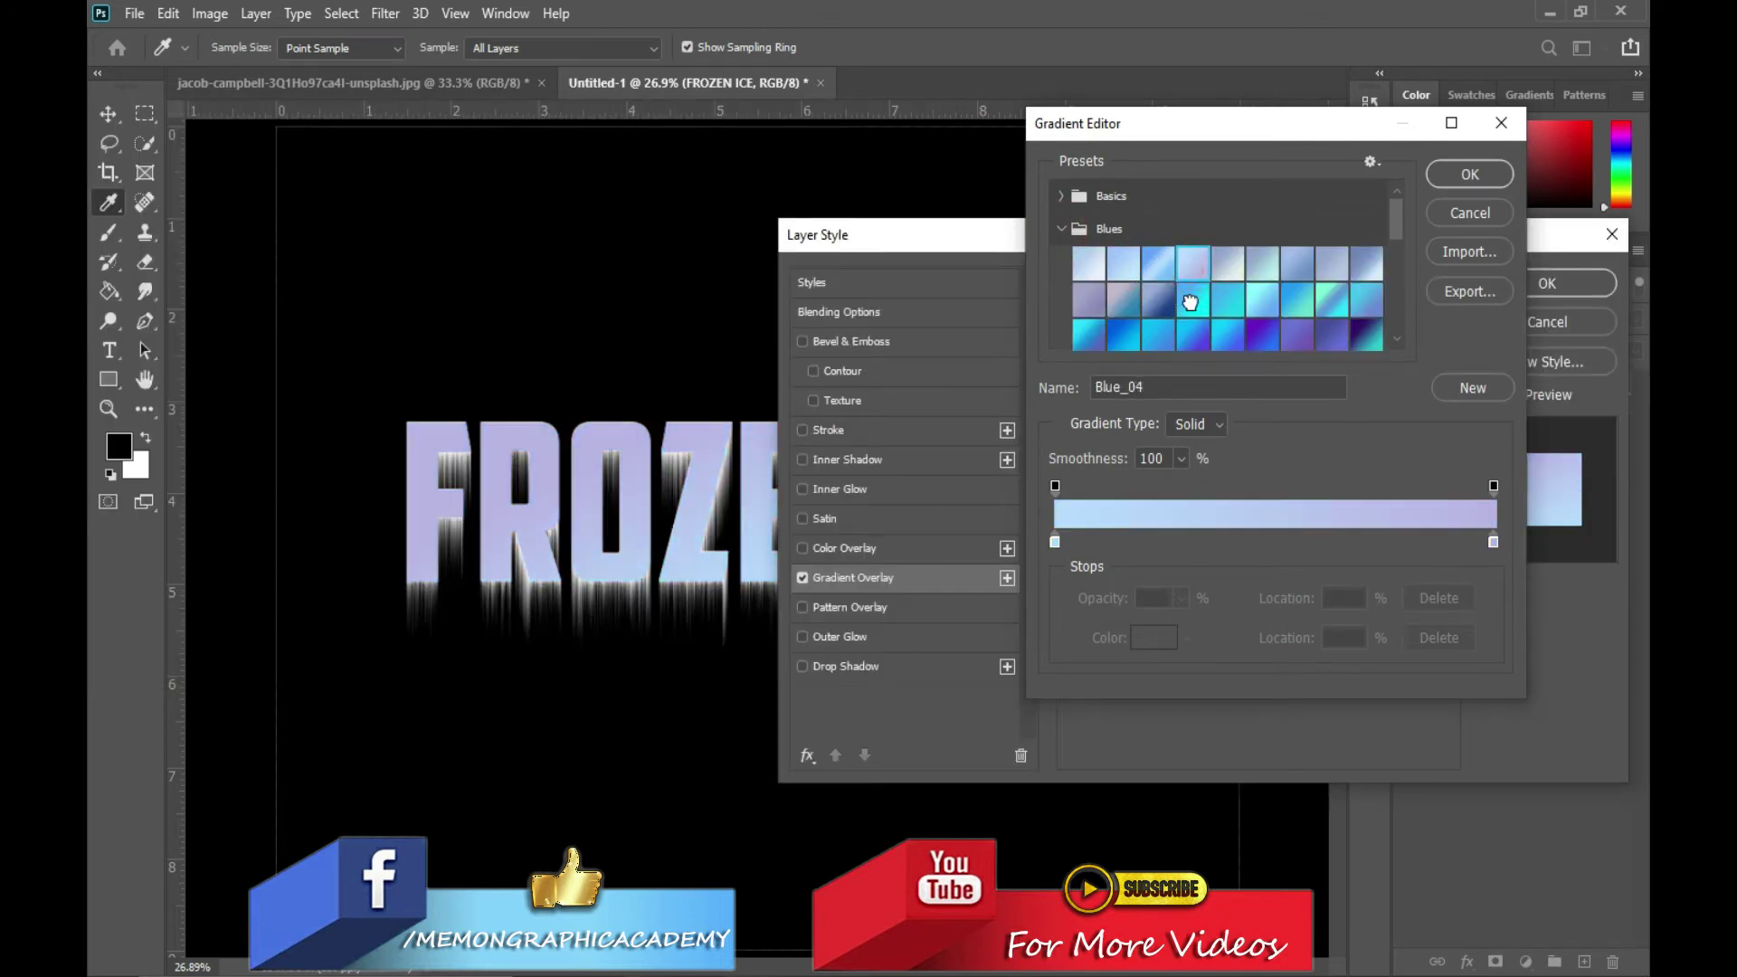
pyautogui.click(1192, 299)
pyautogui.click(1117, 271)
pyautogui.click(1090, 265)
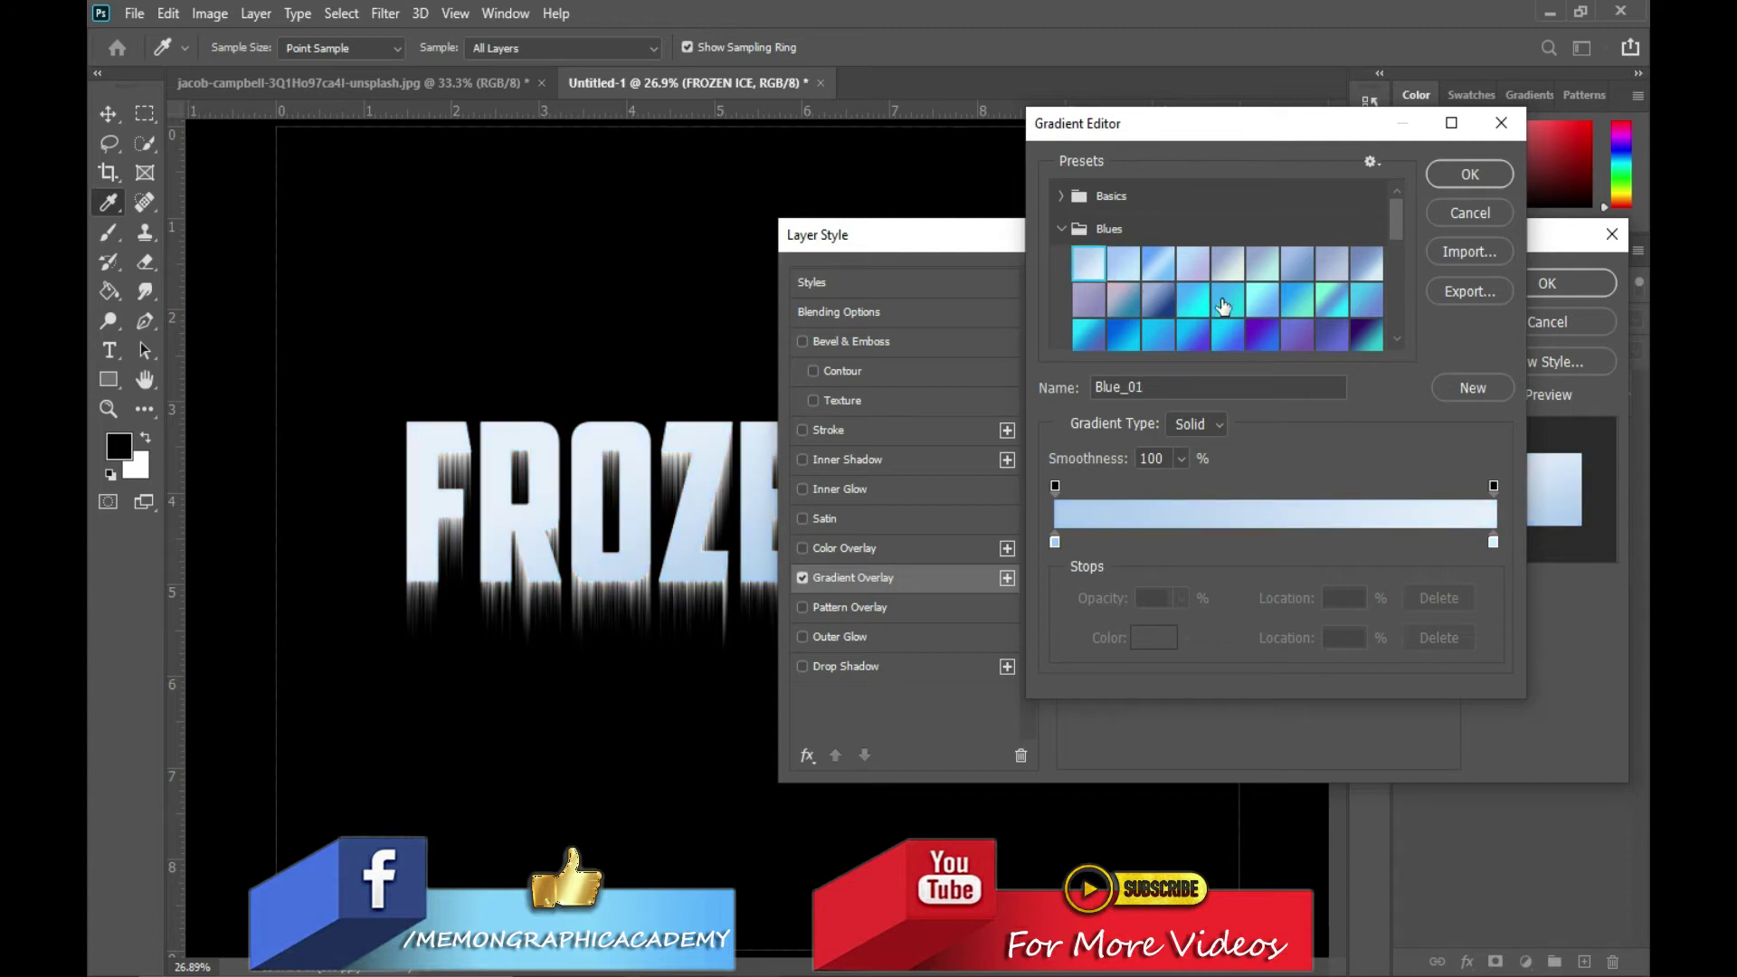
pyautogui.click(1257, 269)
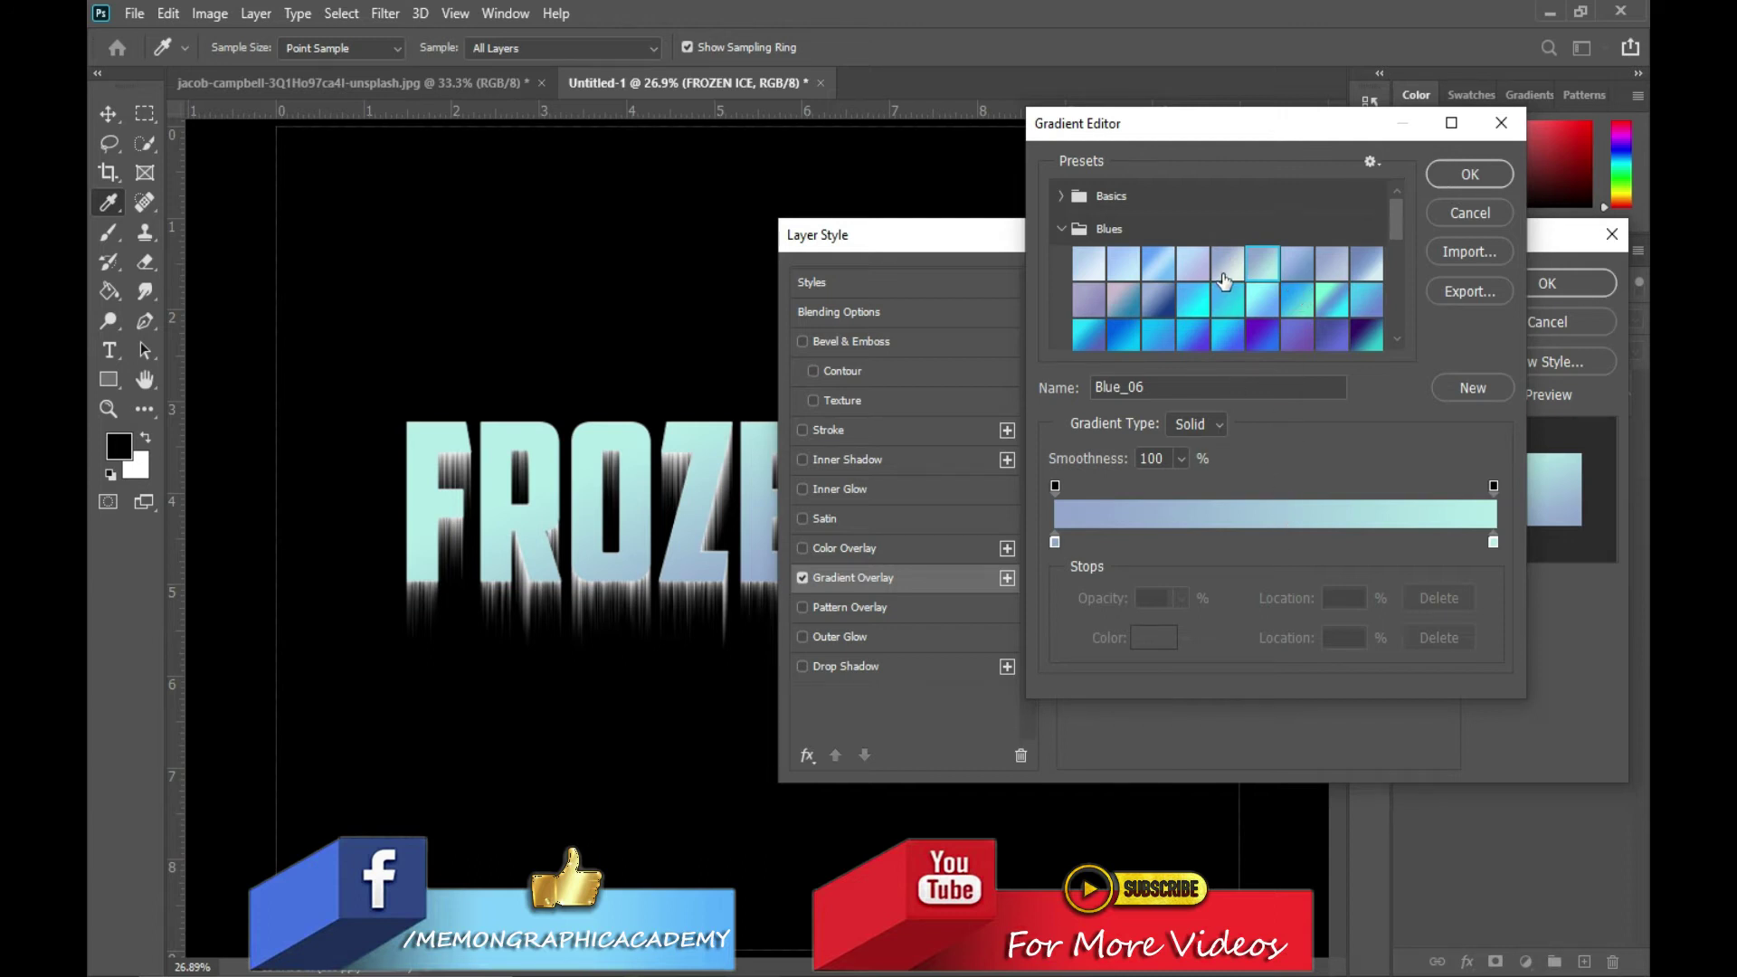
pyautogui.click(1262, 307)
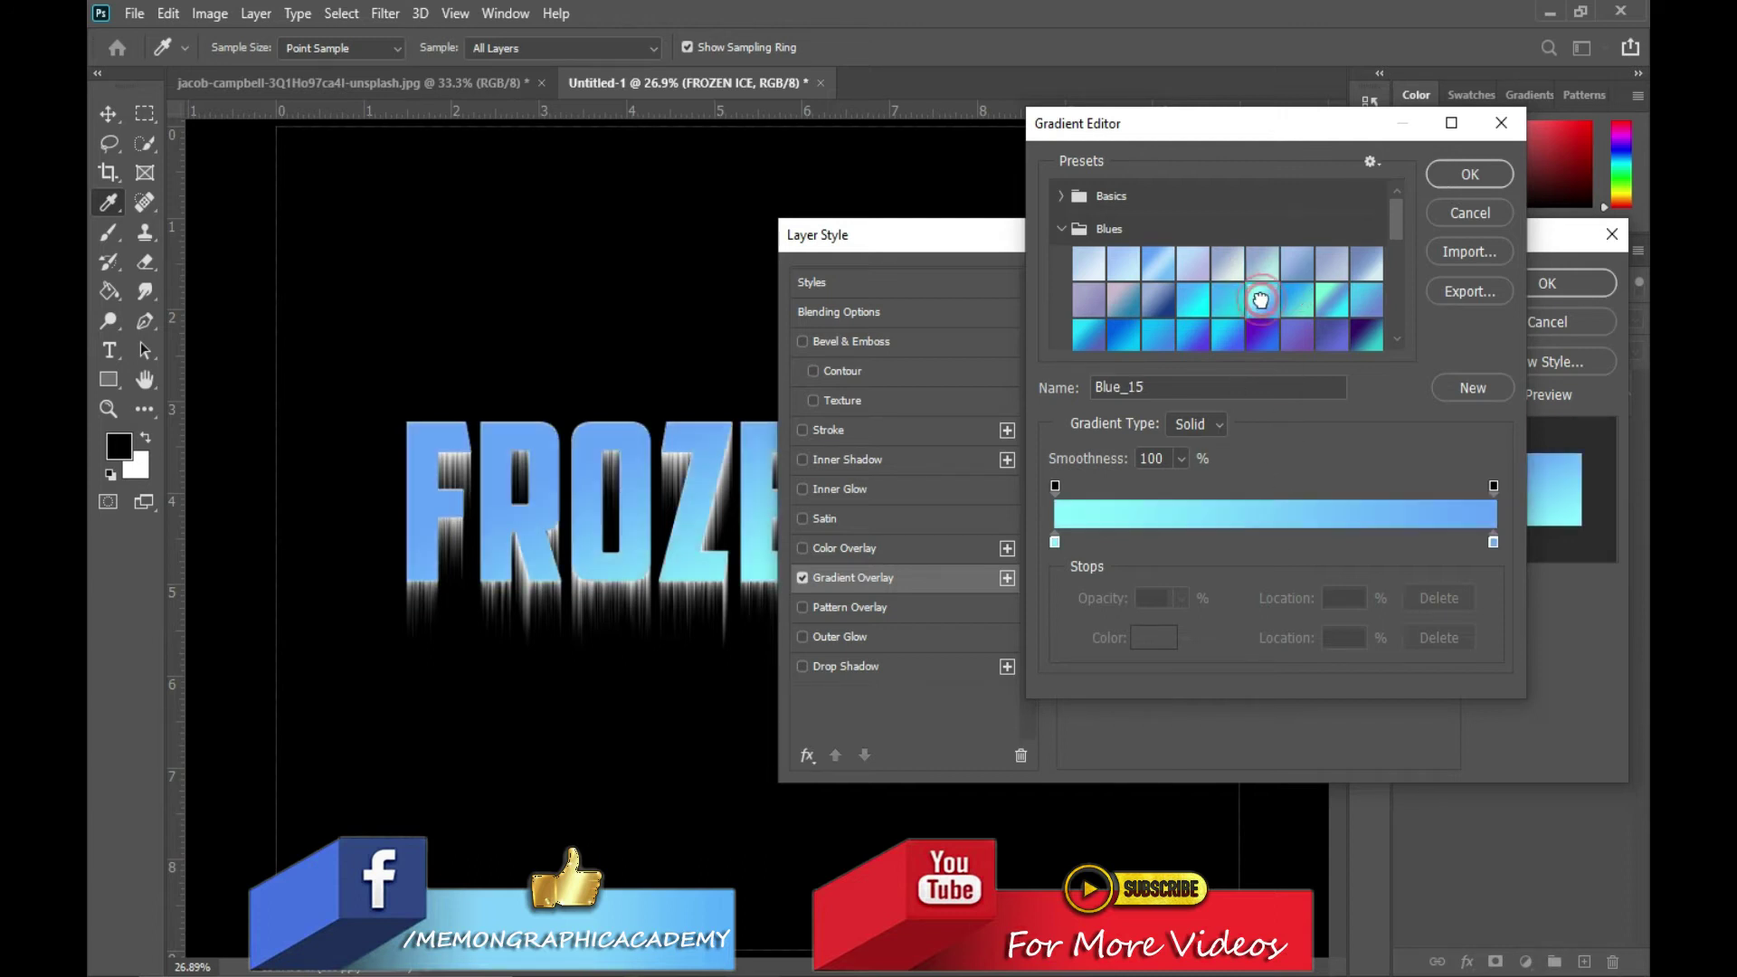
# Add a white color stop at 50% in the middle of the overlay gradient and accept the gradient
pyautogui.click(1273, 541)
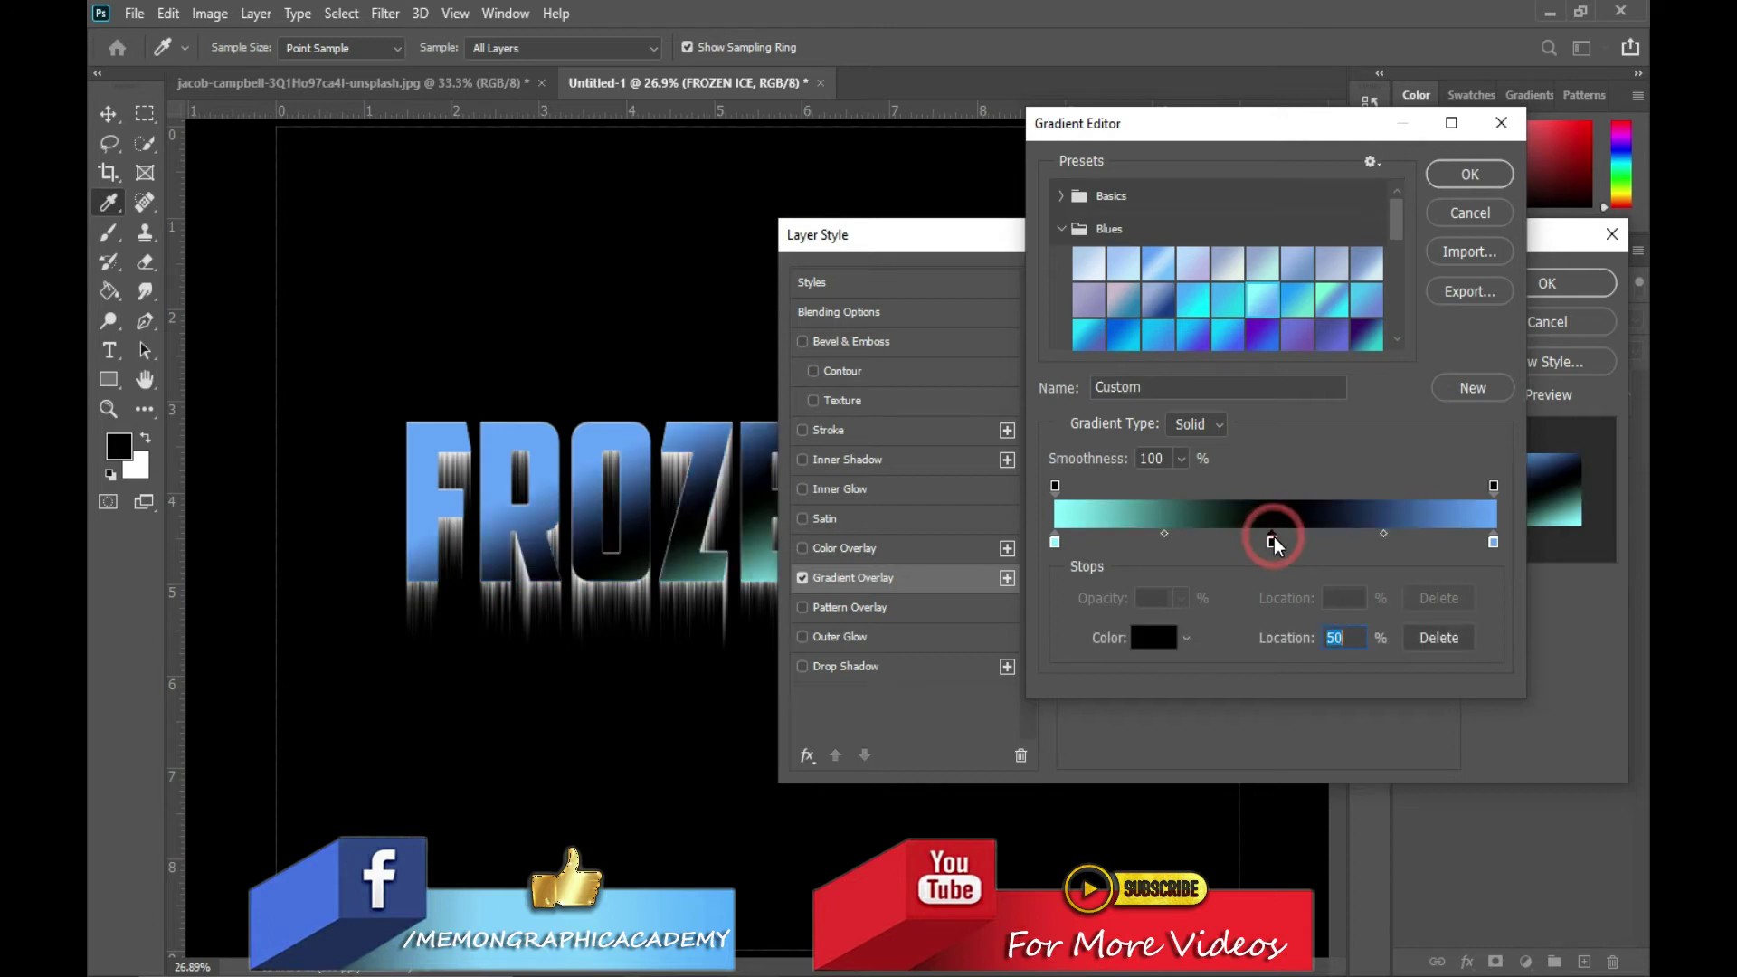
pyautogui.click(1153, 638)
pyautogui.click(1010, 396)
pyautogui.click(1465, 382)
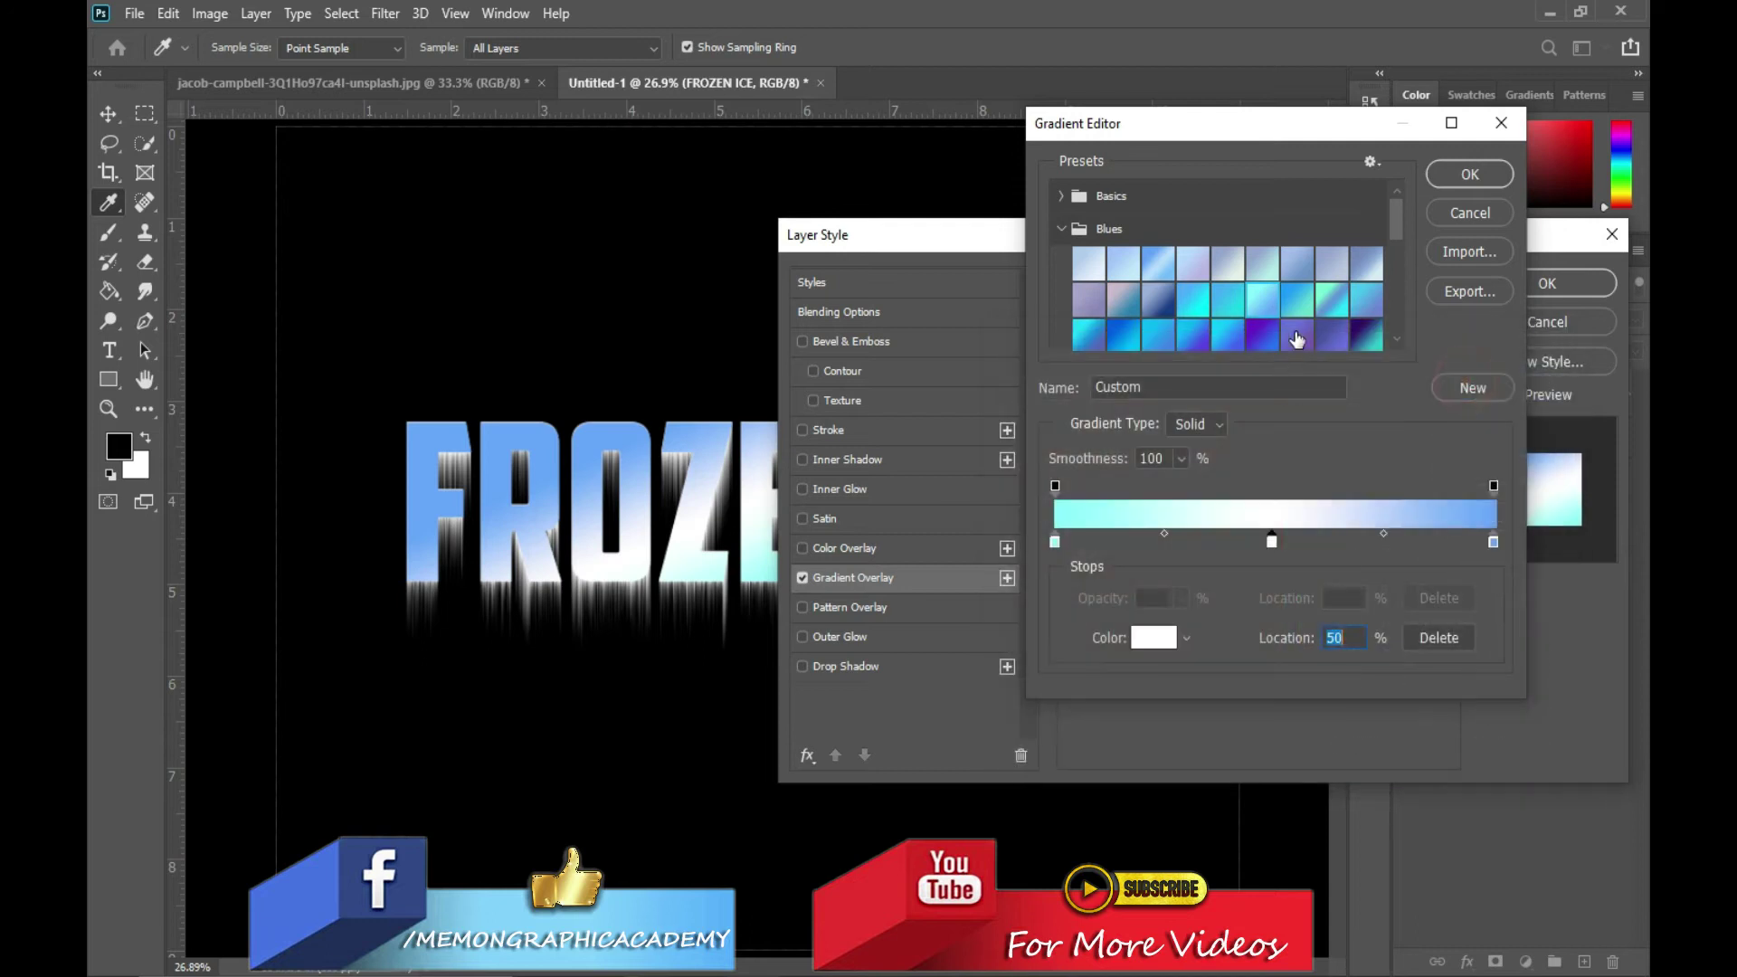
pyautogui.click(1442, 174)
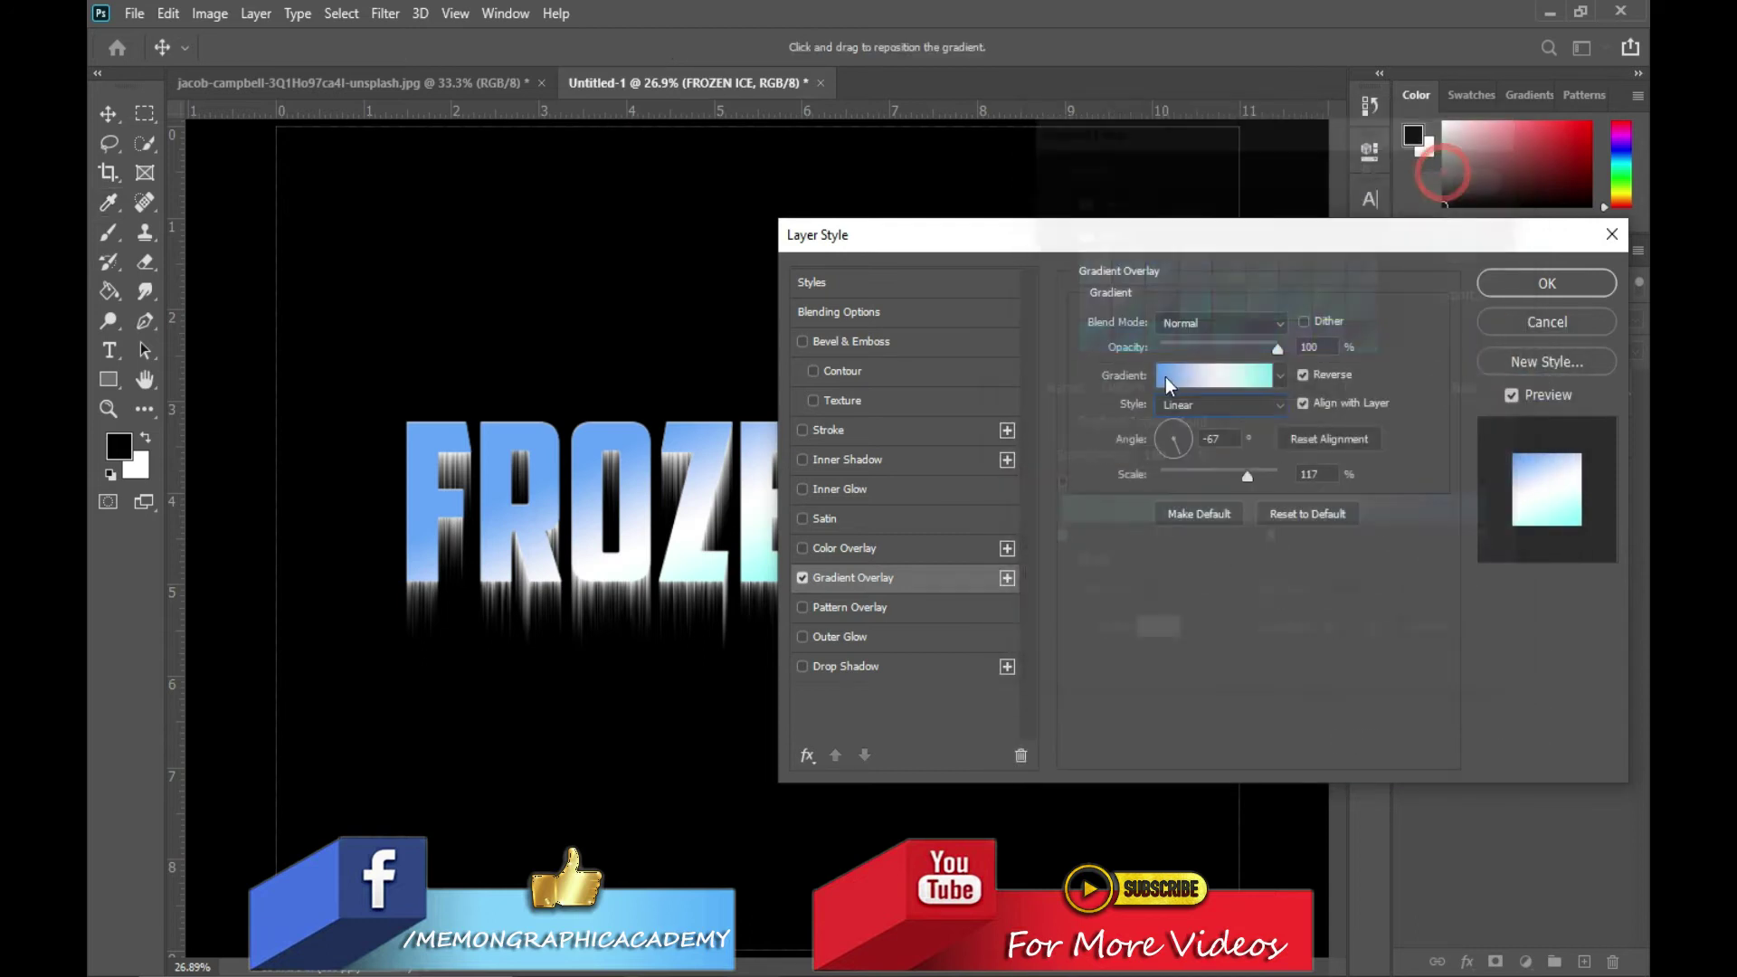
# Set the gradient overlay's angle to 35° and apply the layer style
pyautogui.moveTo(1161, 237); pyautogui.dragTo(1521, 214)
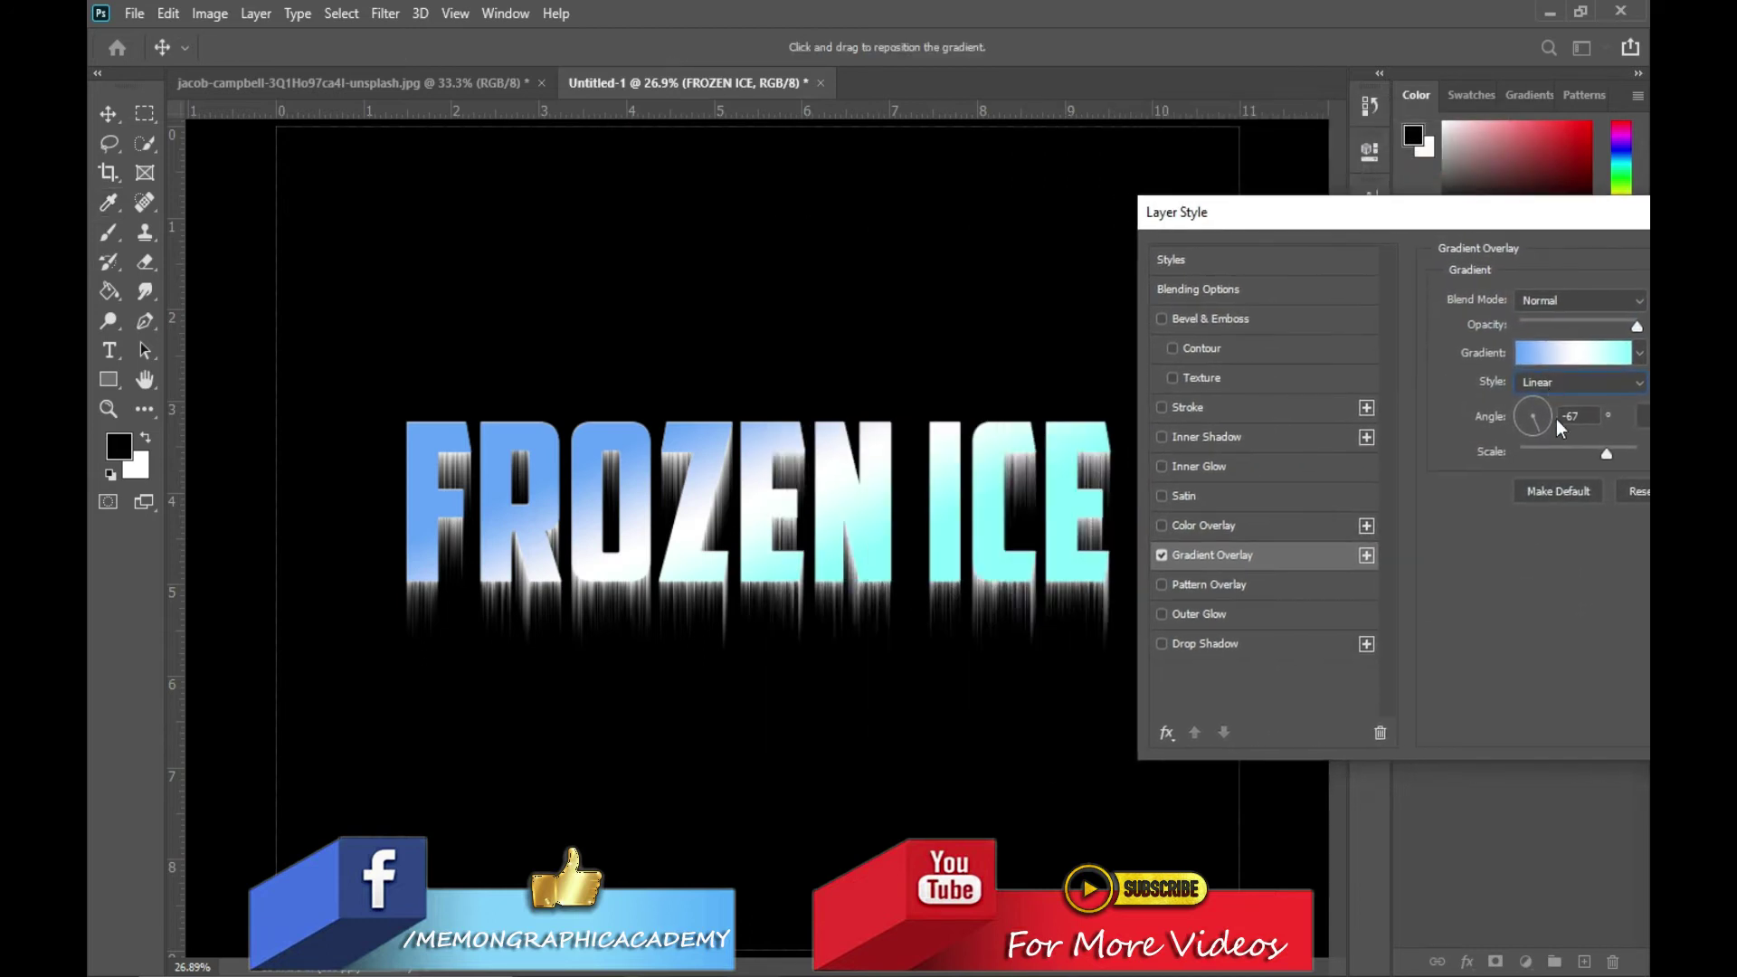
pyautogui.moveTo(1543, 434); pyautogui.dragTo(1545, 409)
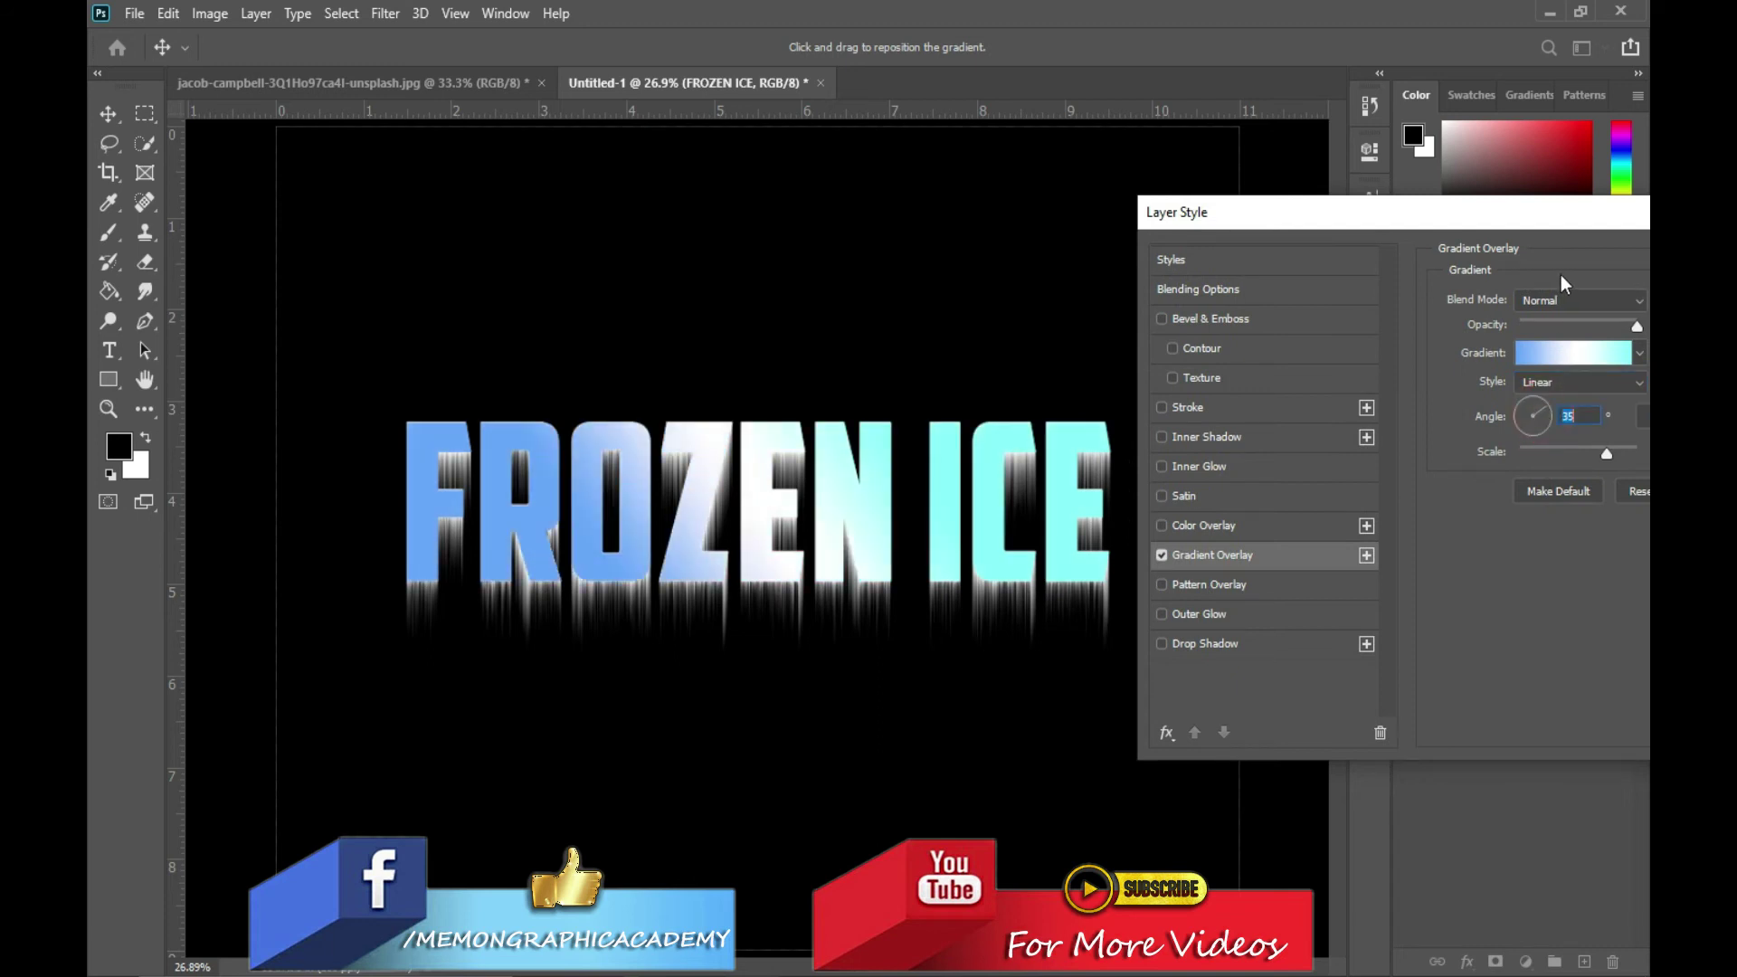
pyautogui.moveTo(1554, 222); pyautogui.dragTo(998, 210)
pyautogui.click(1383, 255)
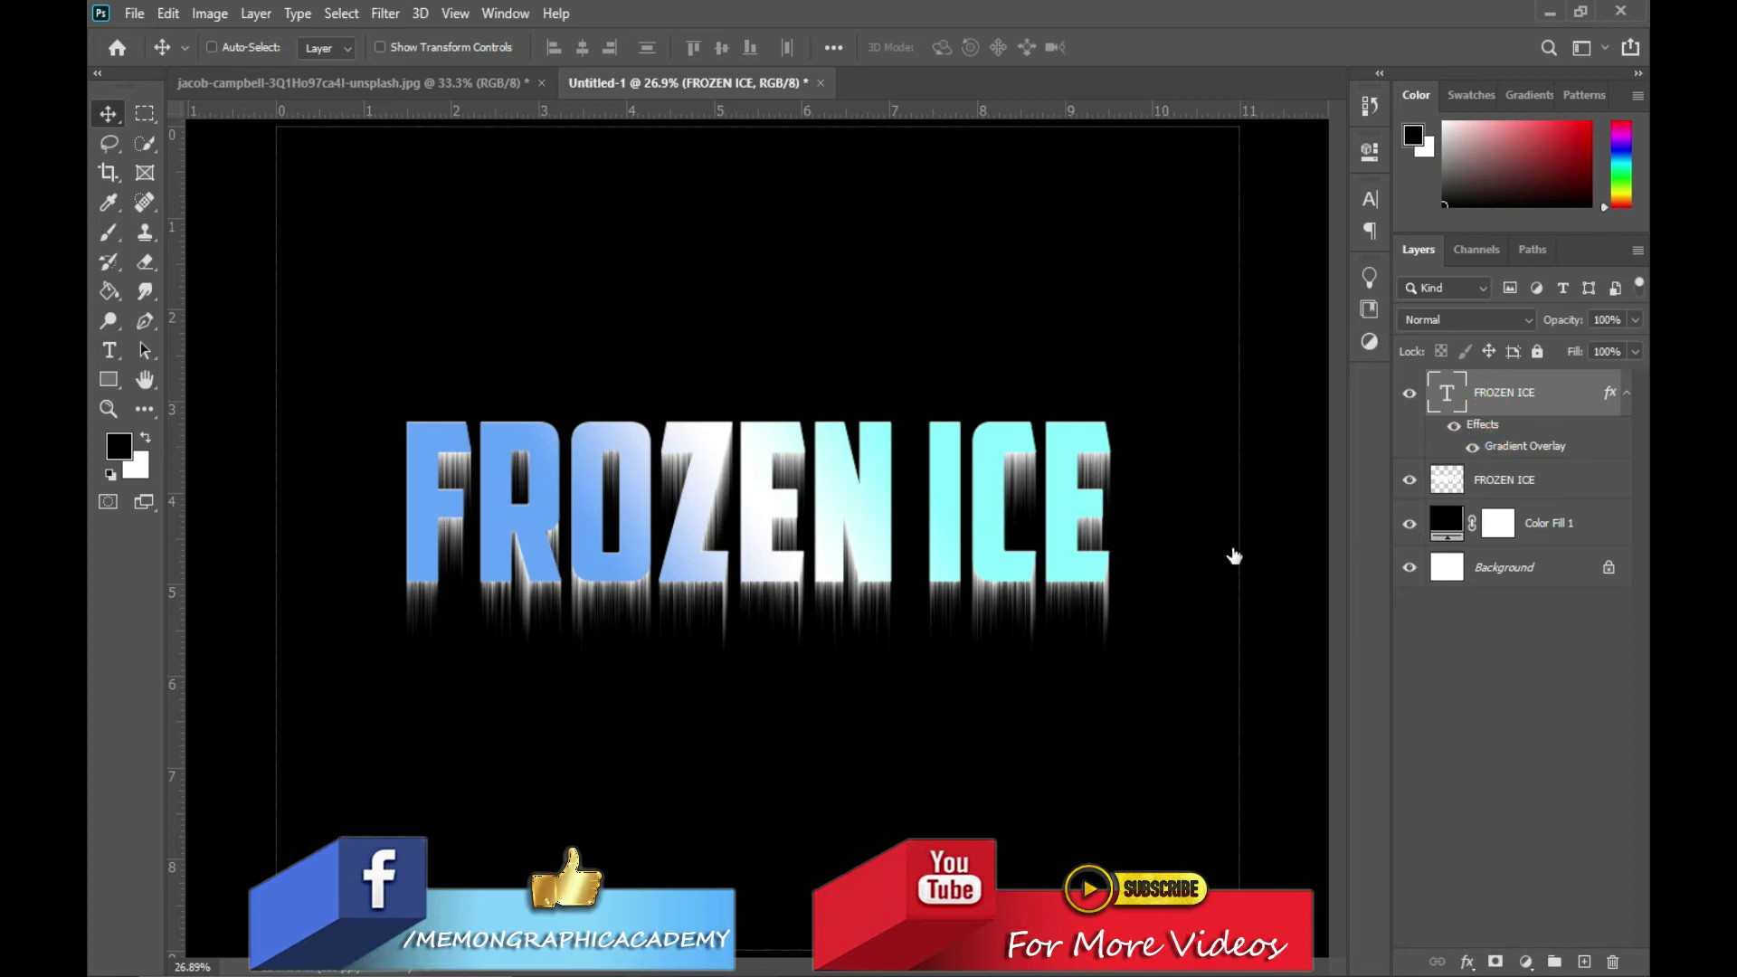
# Add Bevel & Emboss to the text layer with depth 115%, size 16 px and soften 1 px
pyautogui.moveTo(919, 210); pyautogui.dragTo(1381, 204)
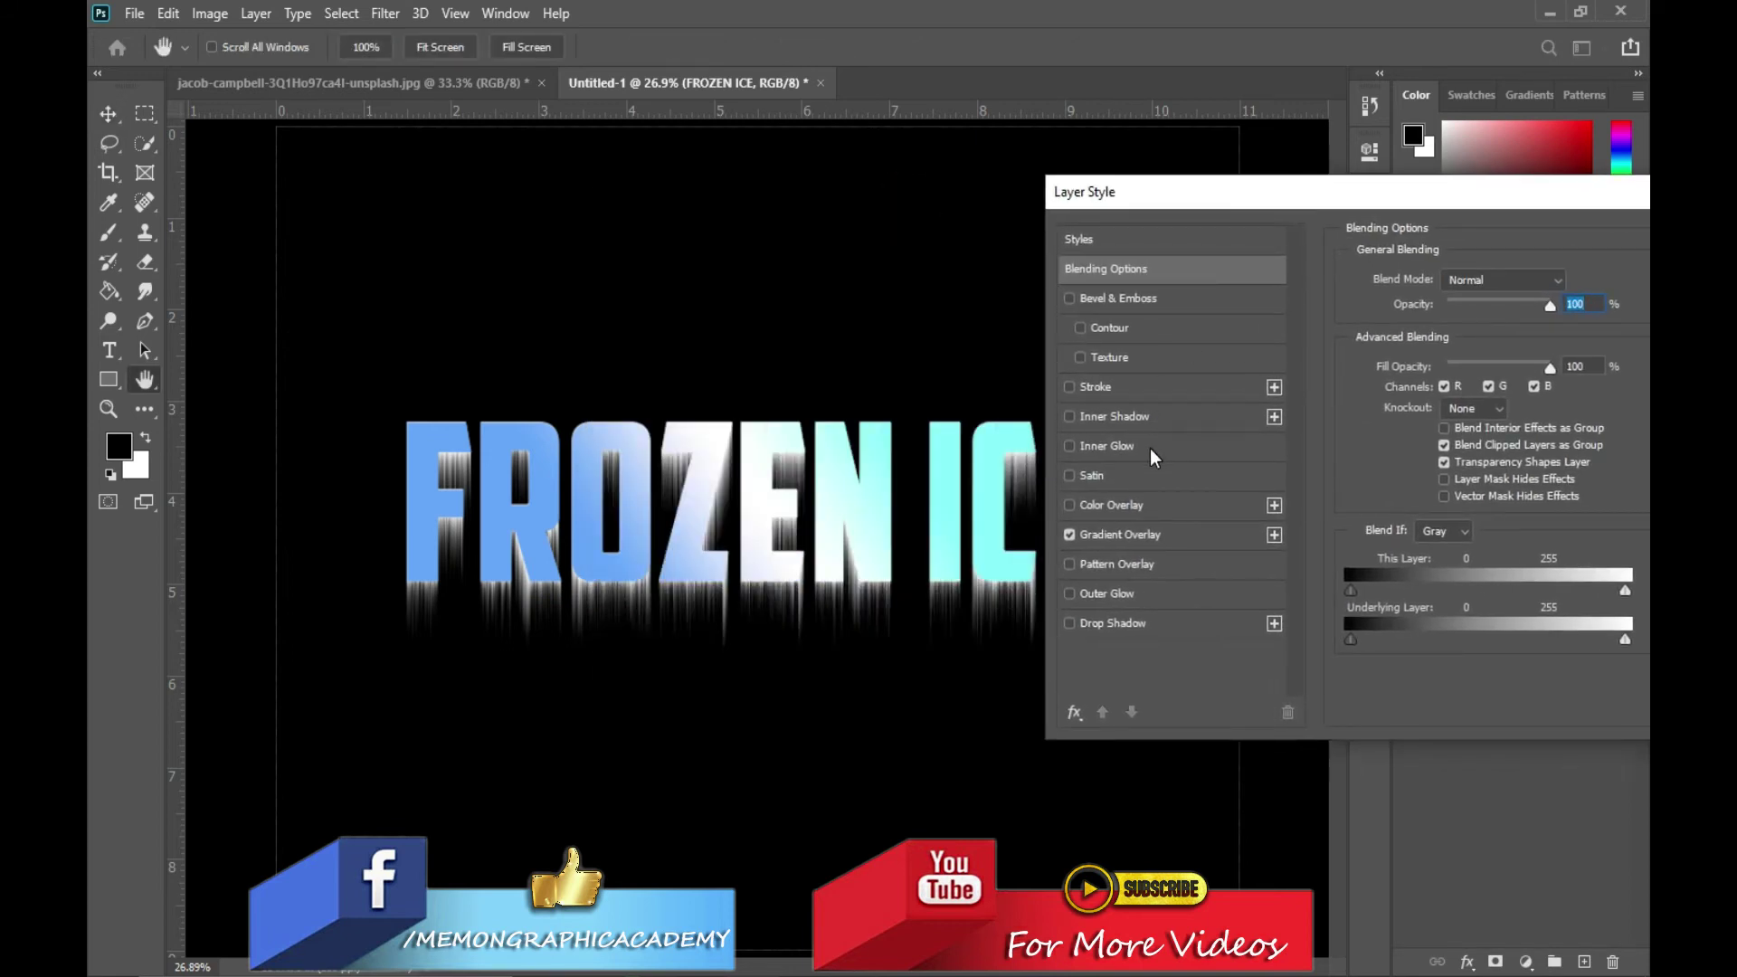
pyautogui.click(1091, 303)
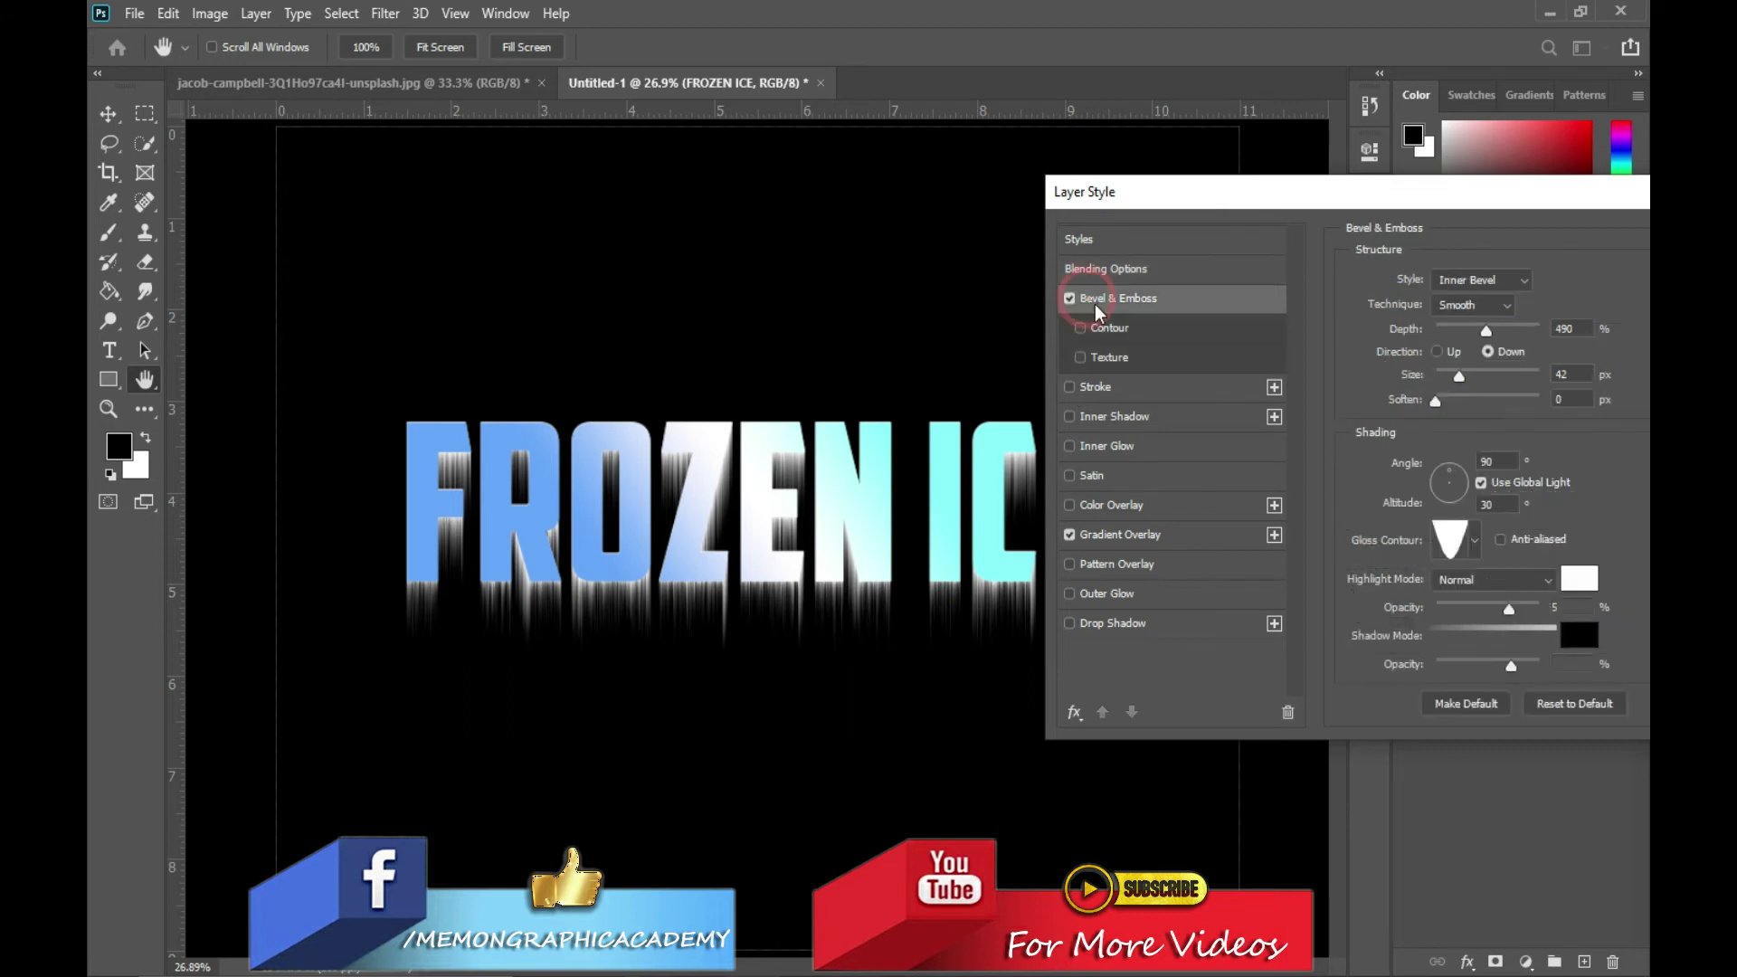
pyautogui.moveTo(1484, 334); pyautogui.dragTo(1442, 378)
pyautogui.click(1443, 403)
pyautogui.click(1449, 375)
pyautogui.moveTo(1449, 380); pyautogui.dragTo(1447, 330)
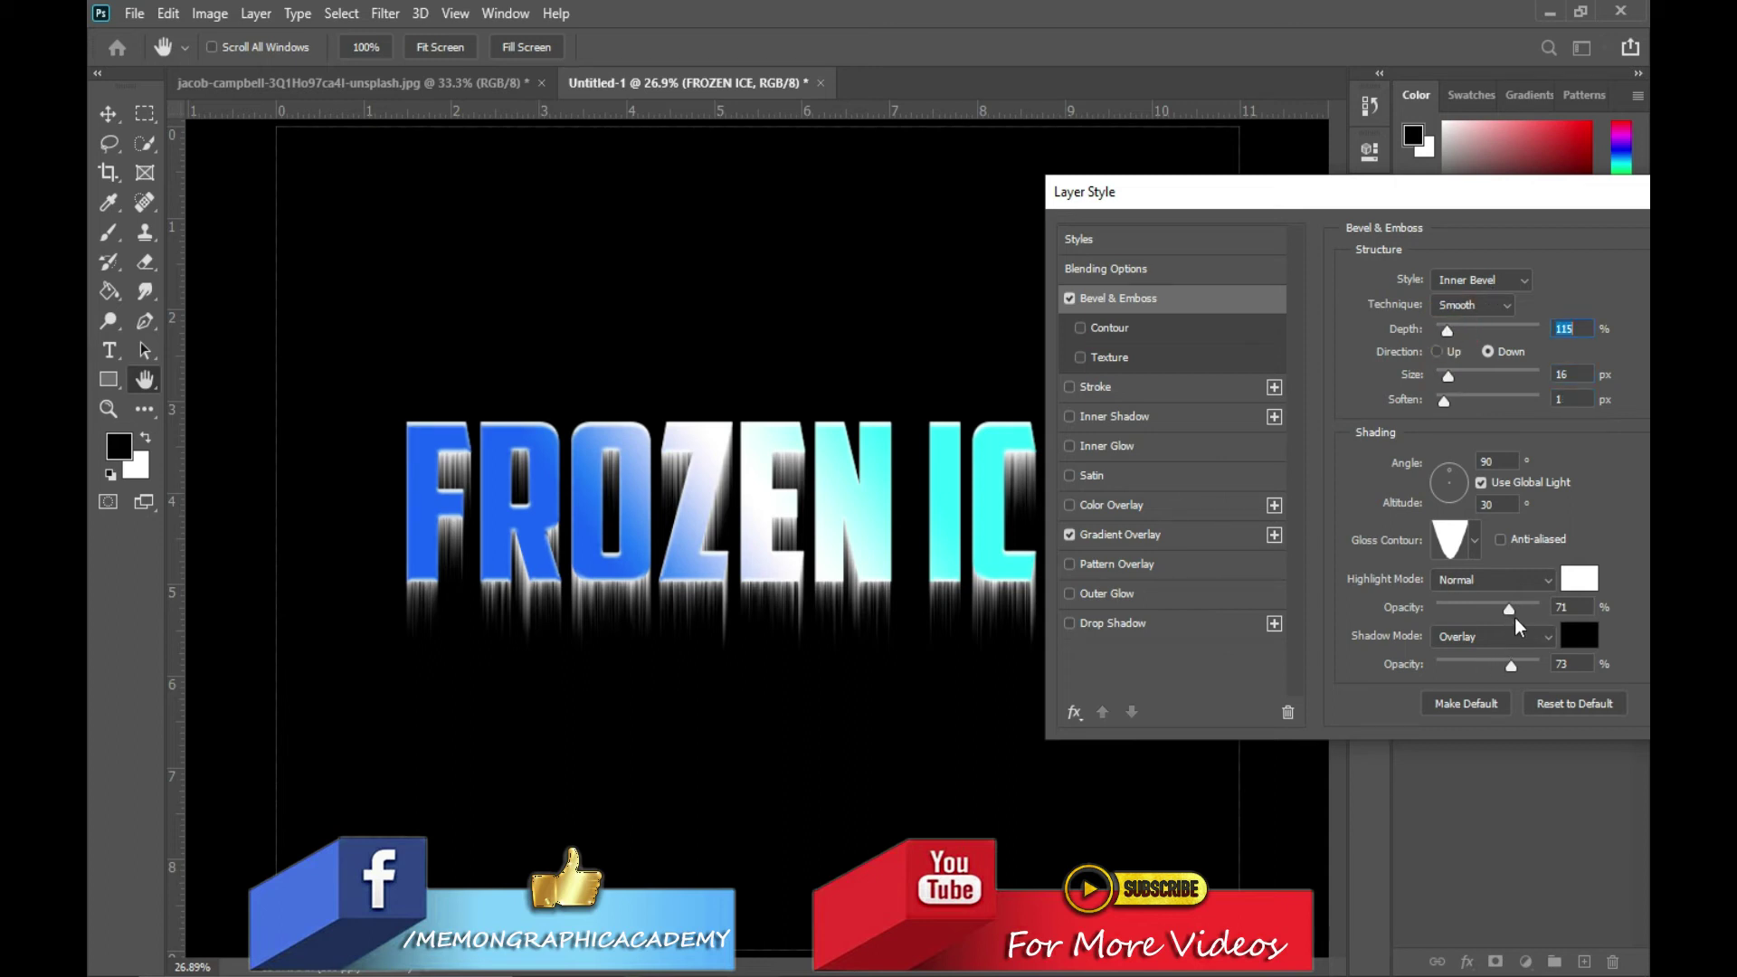
# Turn off global light for the bevel and set its shading angle to 74° and altitude to 53°
pyautogui.click(1474, 483)
pyautogui.click(1451, 475)
pyautogui.moveTo(1423, 201); pyautogui.dragTo(1262, 183)
# Set the bevel's highlight opacity to 81% and its shadow opacity to 96%
pyautogui.click(1344, 590)
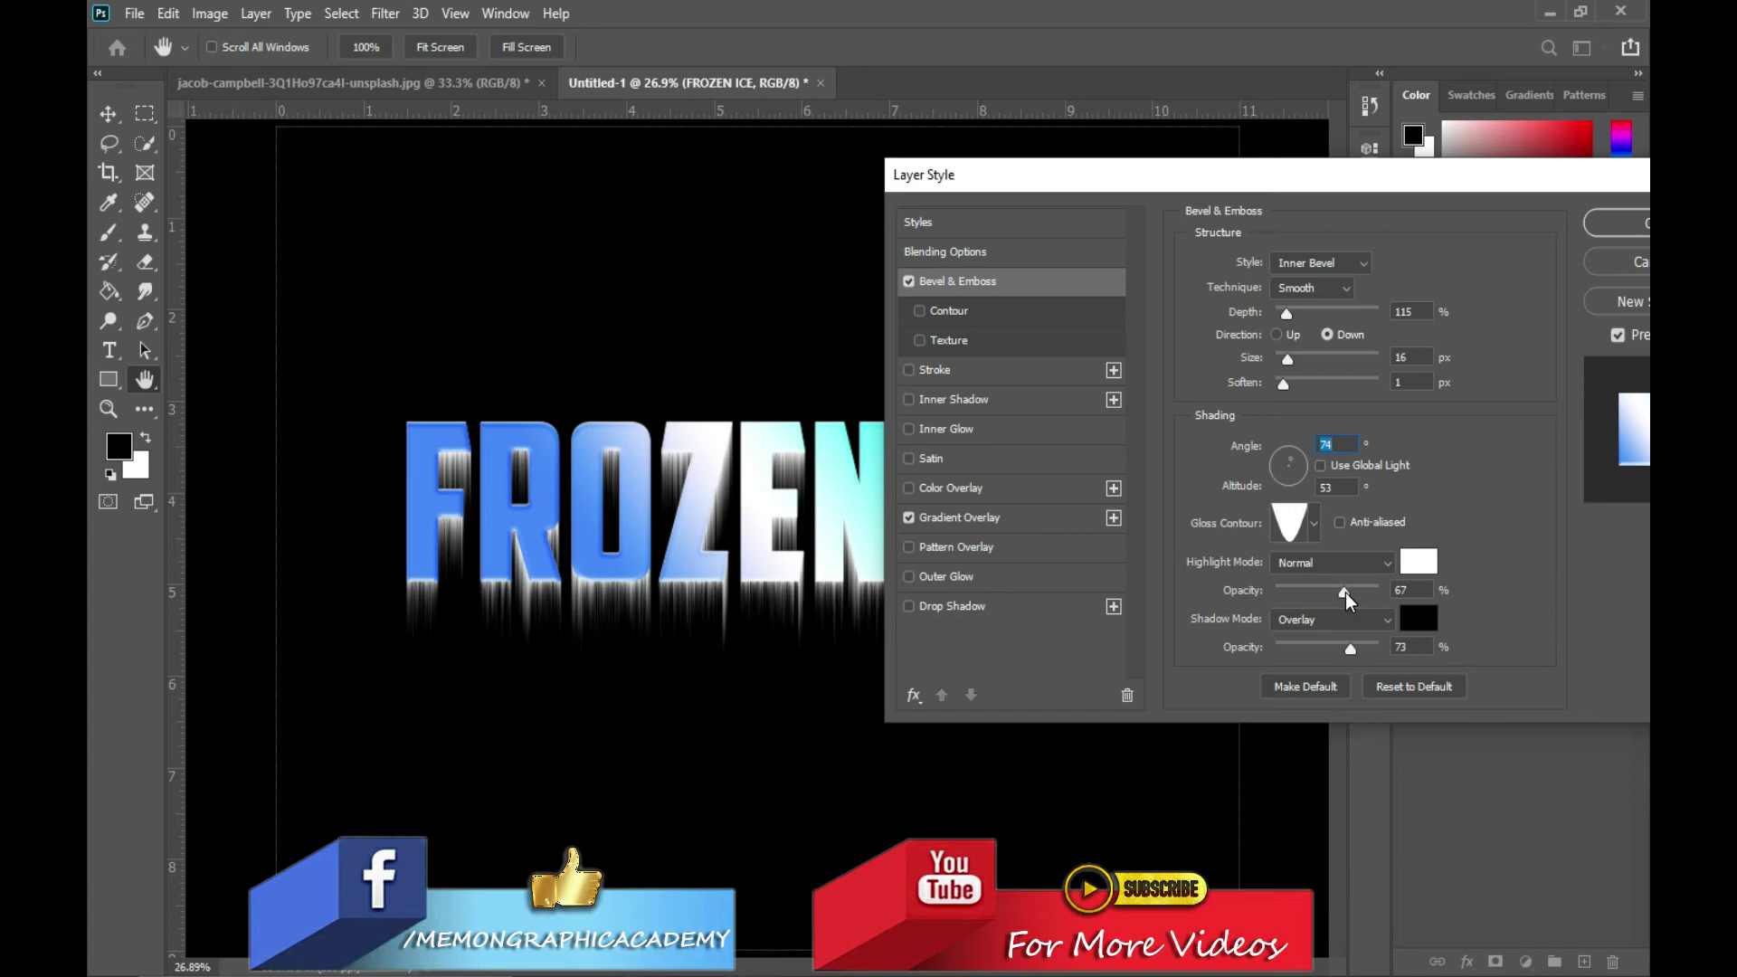
pyautogui.click(1347, 591)
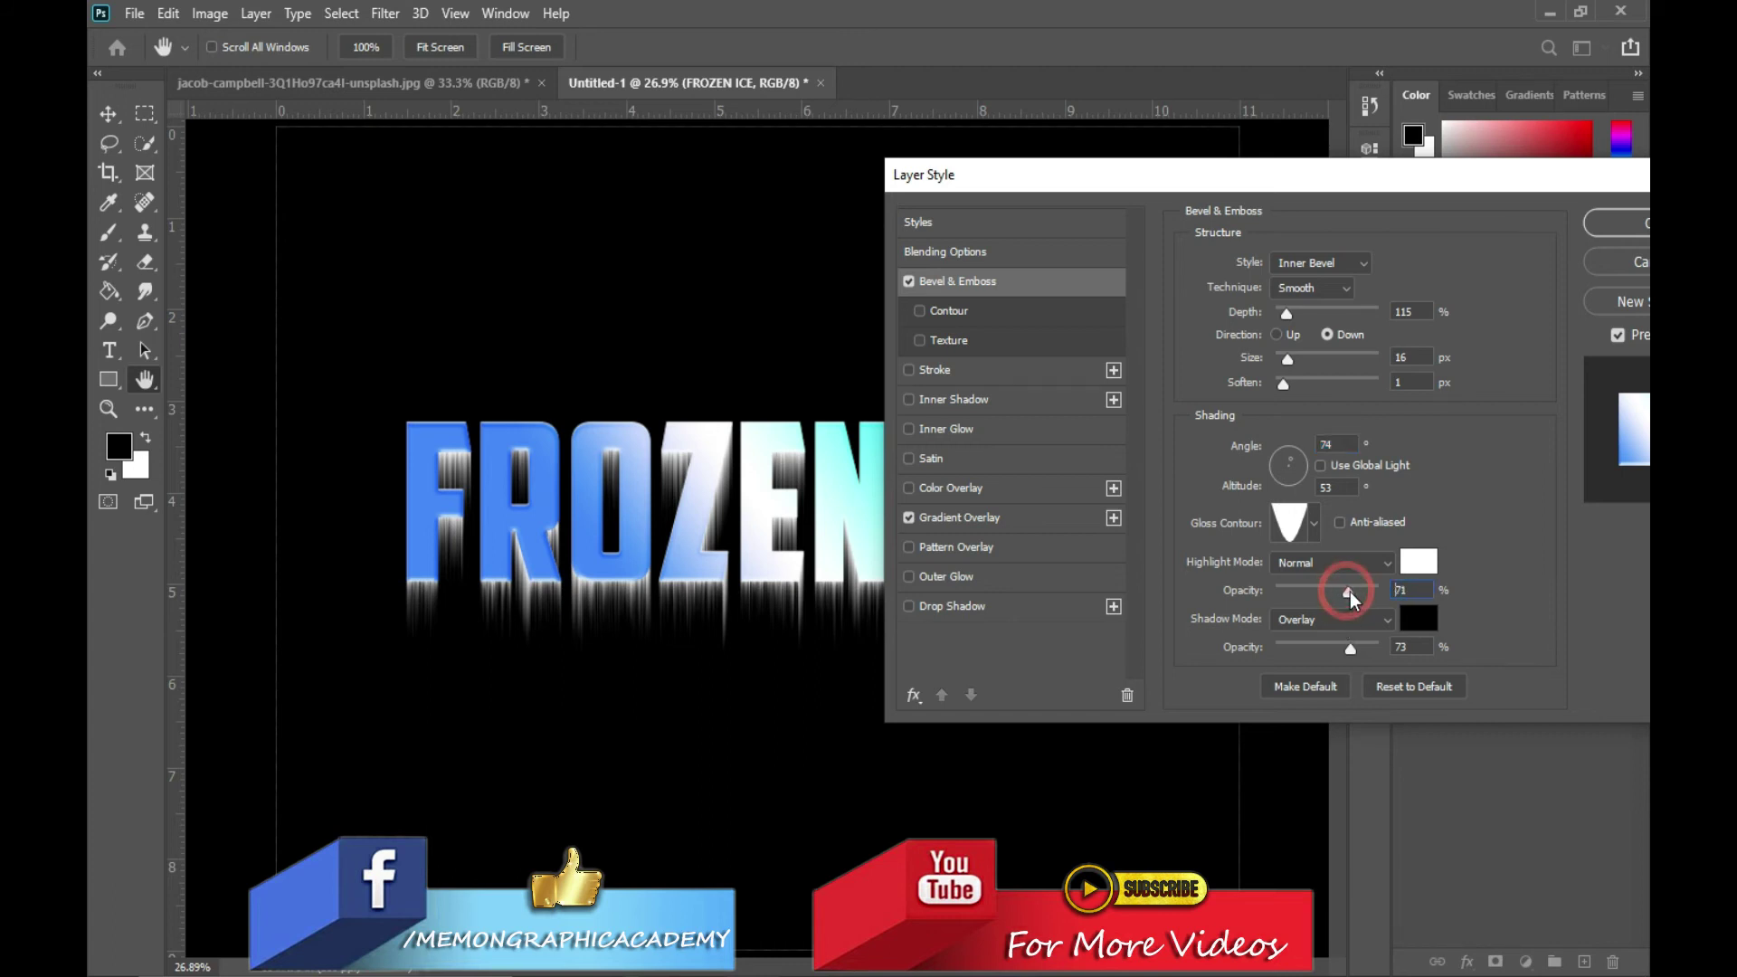
pyautogui.moveTo(1344, 643)
pyautogui.mouseDown()
pyautogui.moveTo(1293, 646)
pyautogui.moveTo(1375, 652)
pyautogui.mouseUp()
pyautogui.moveTo(1349, 594); pyautogui.dragTo(1359, 594)
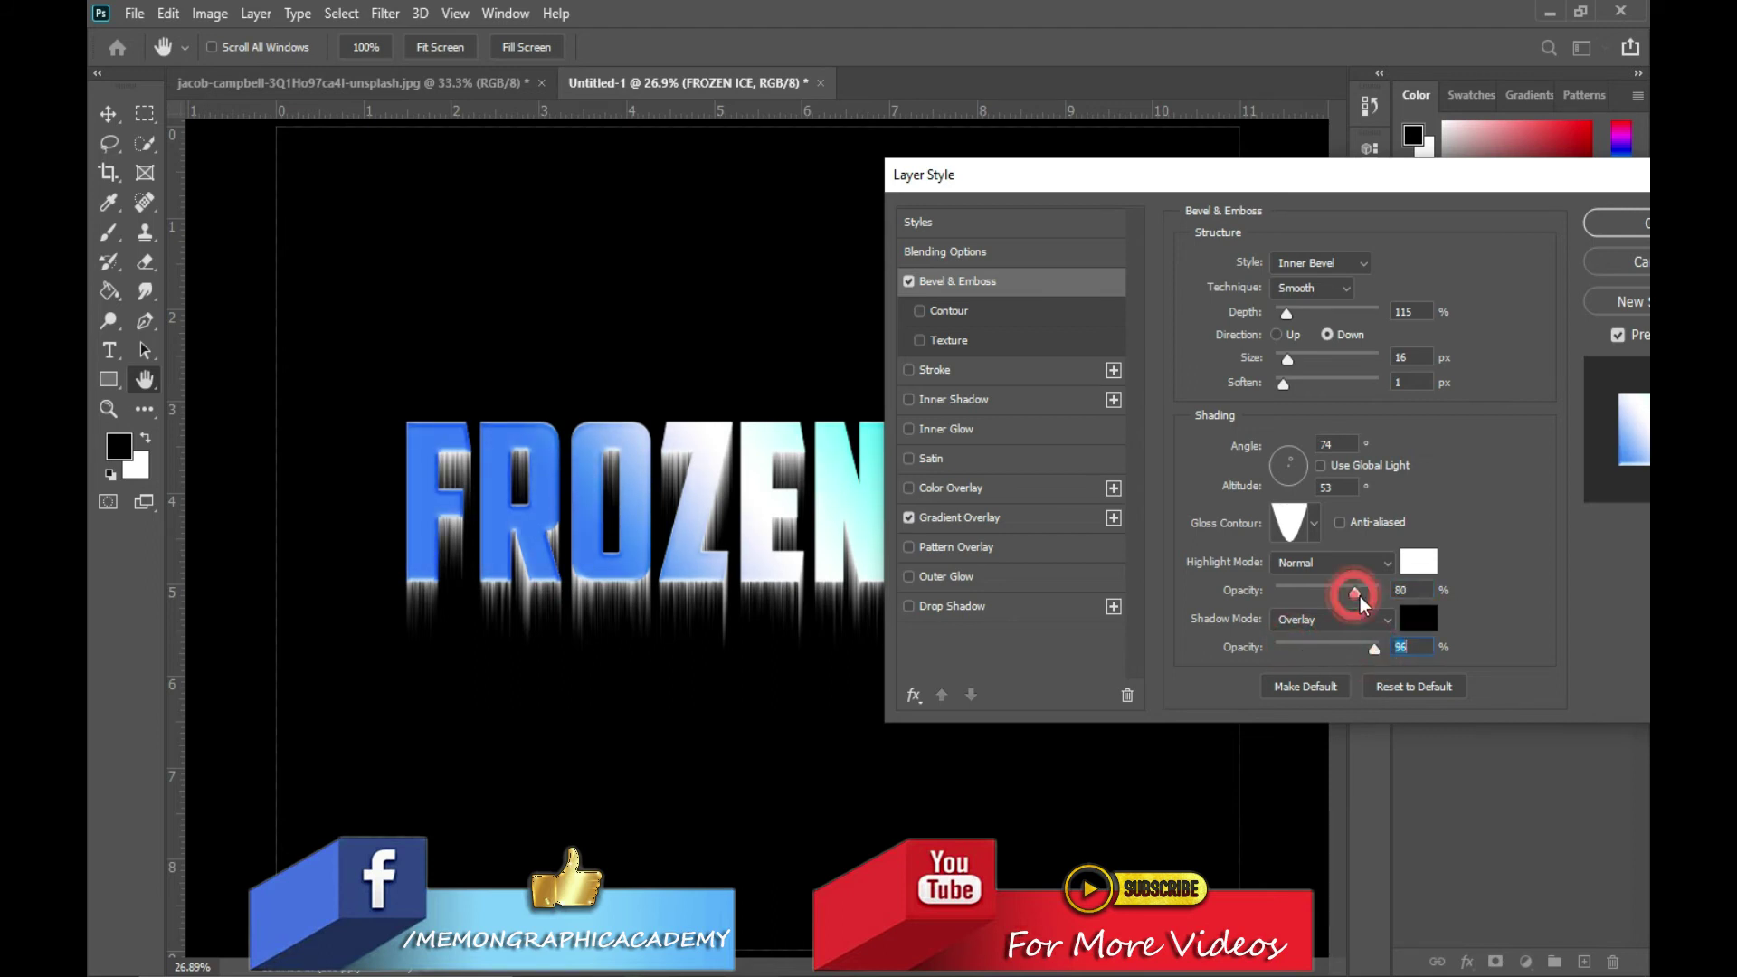
# Set the bevel's shading angle to 56° and altitude to 58°, then apply the layer style
pyautogui.moveTo(1294, 462); pyautogui.dragTo(1290, 463)
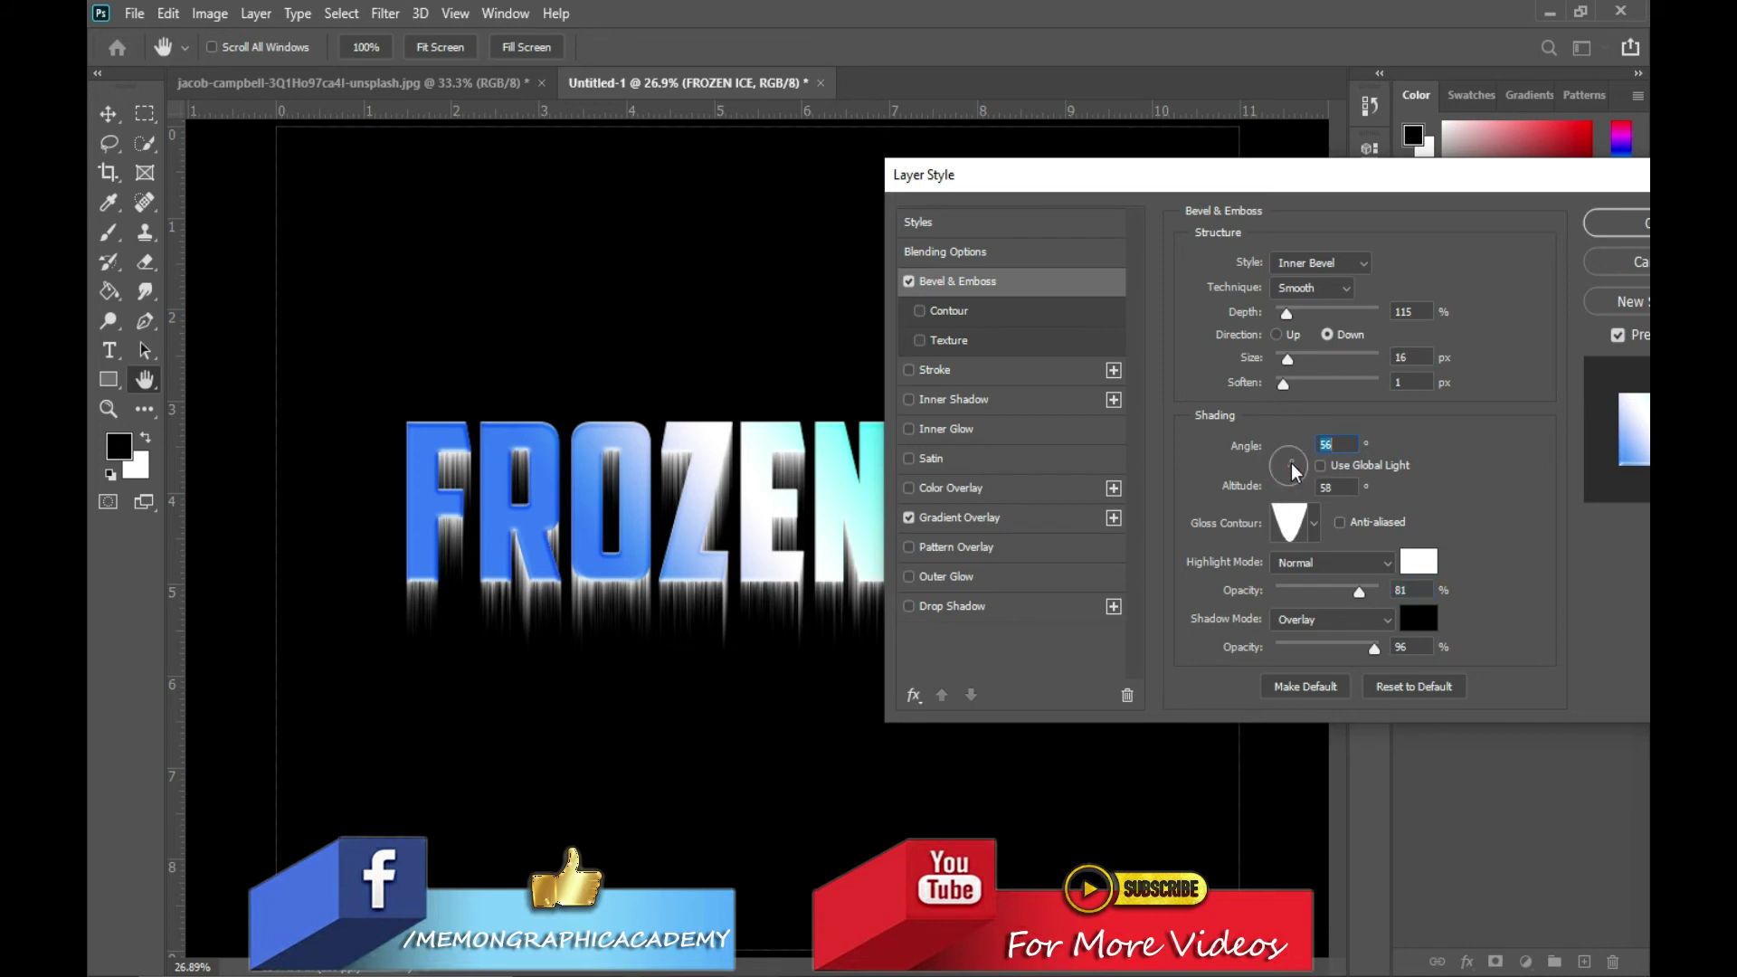
pyautogui.moveTo(1321, 189); pyautogui.dragTo(931, 298)
pyautogui.click(1263, 331)
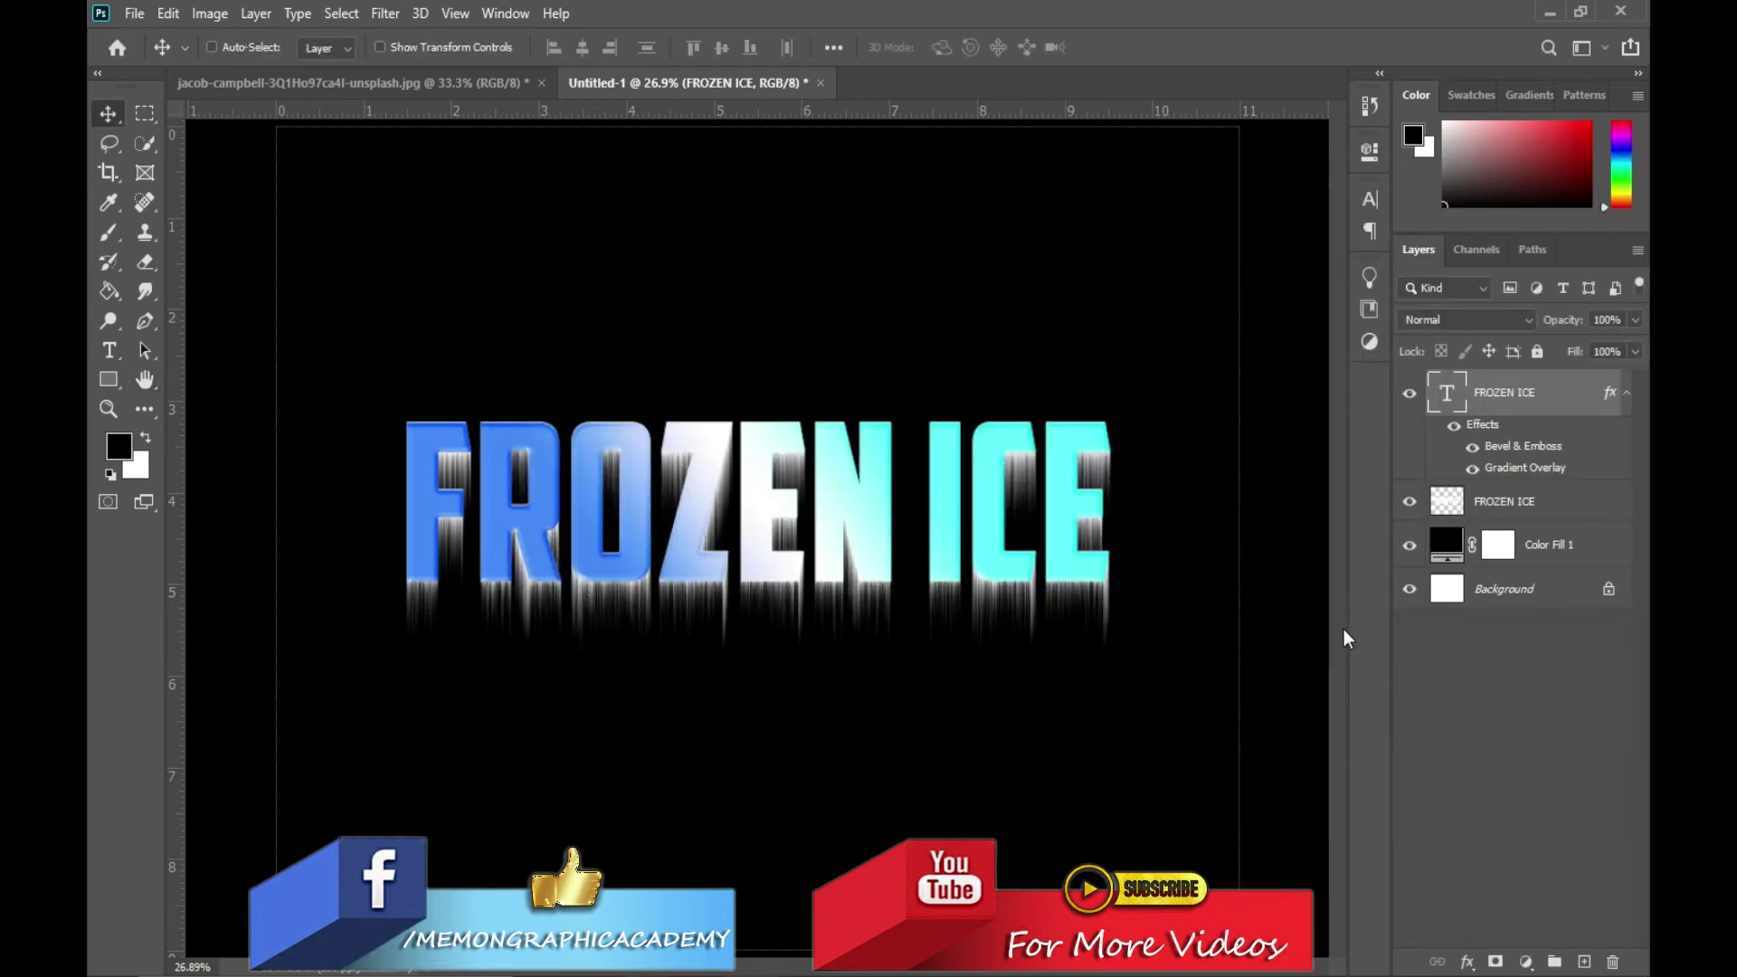
# Collapse the text layer's effects list, then set the layer's blend mode to Overlay and its opacity to 53%
pyautogui.click(1627, 393)
pyautogui.click(1468, 318)
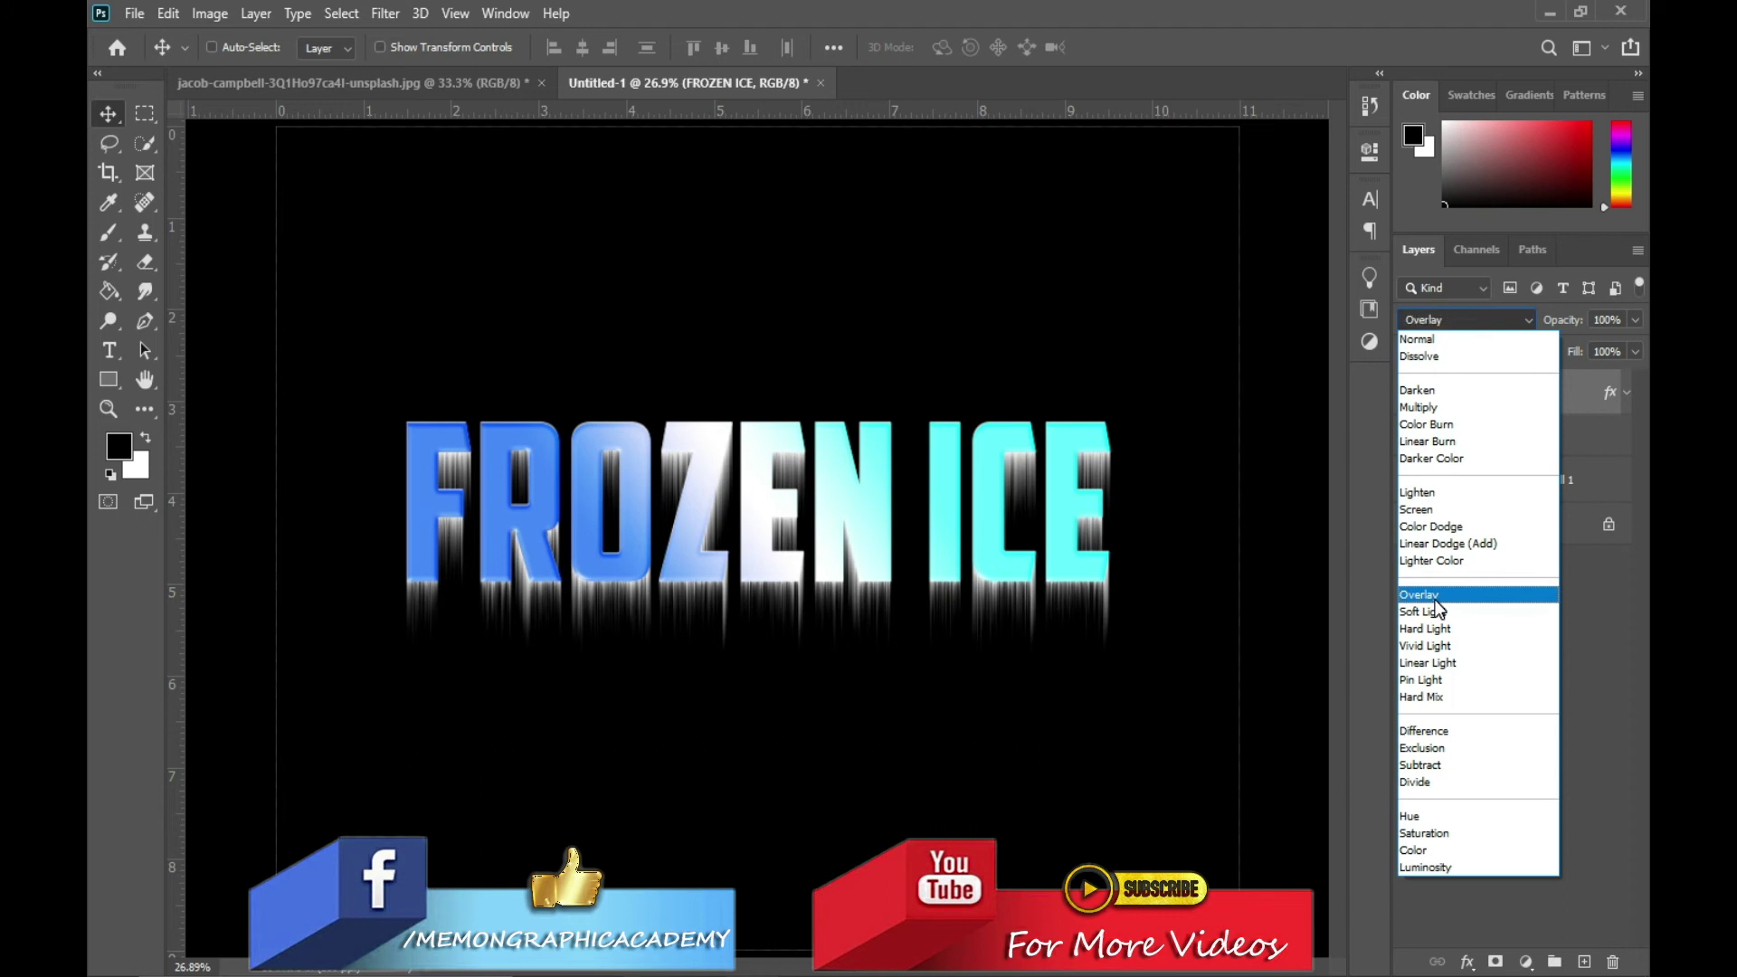
pyautogui.press('Escape')
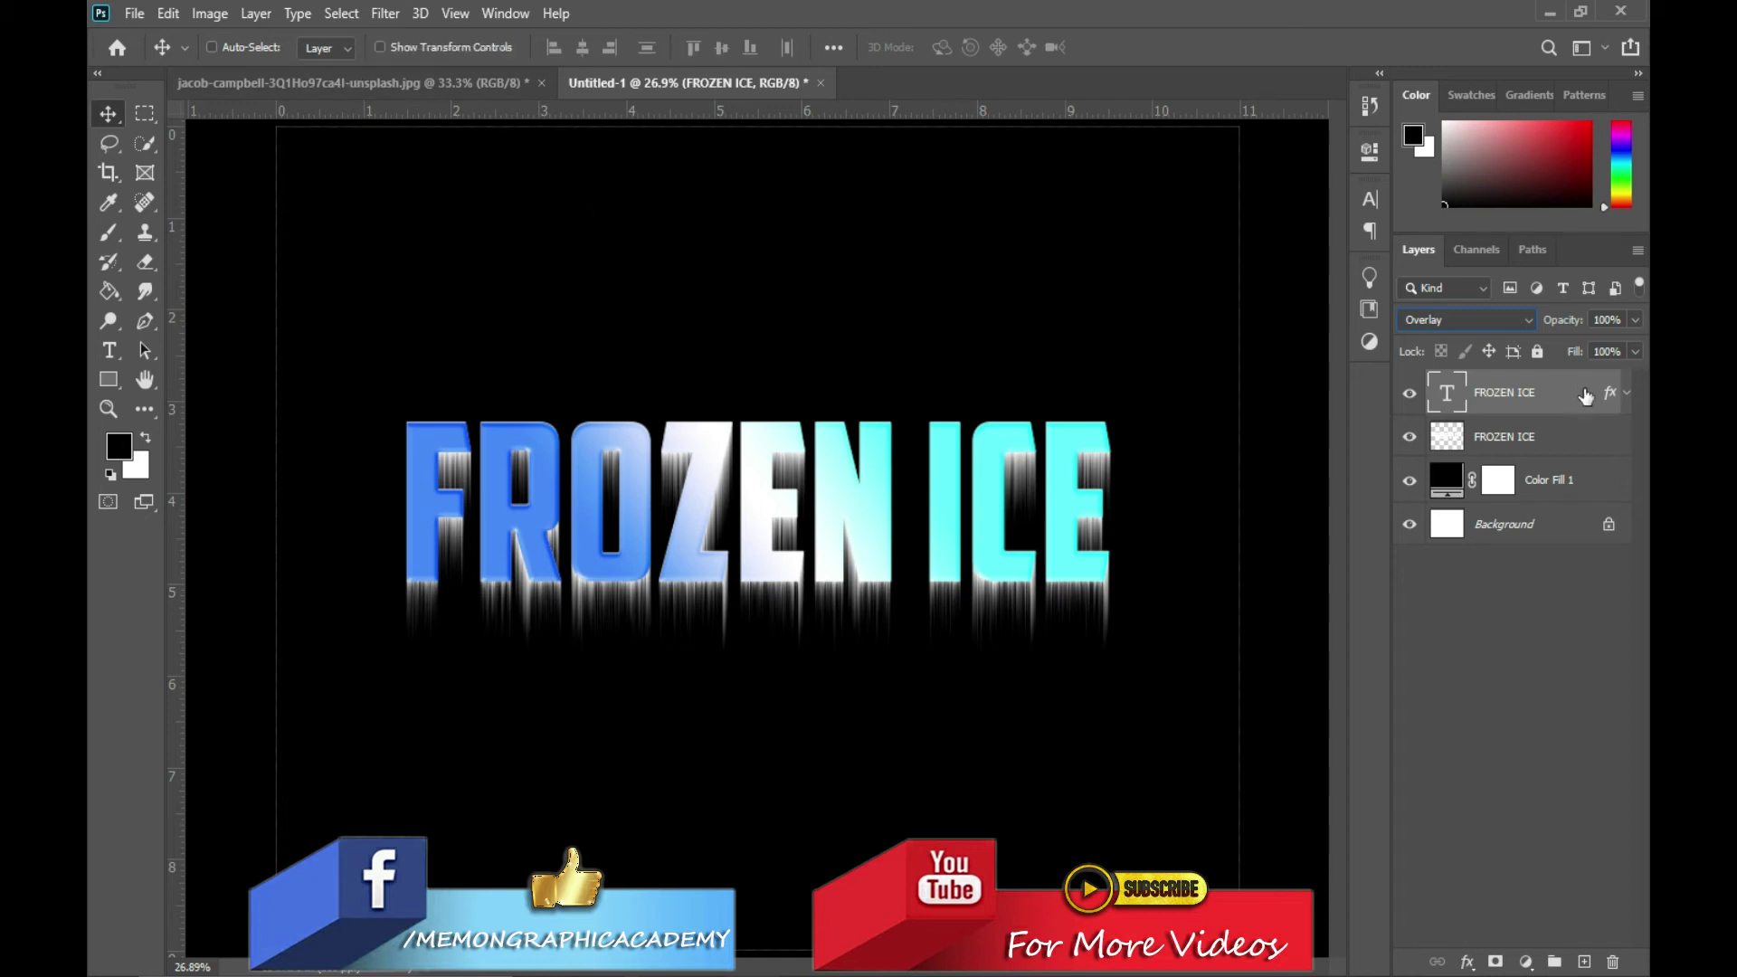
pyautogui.click(1633, 320)
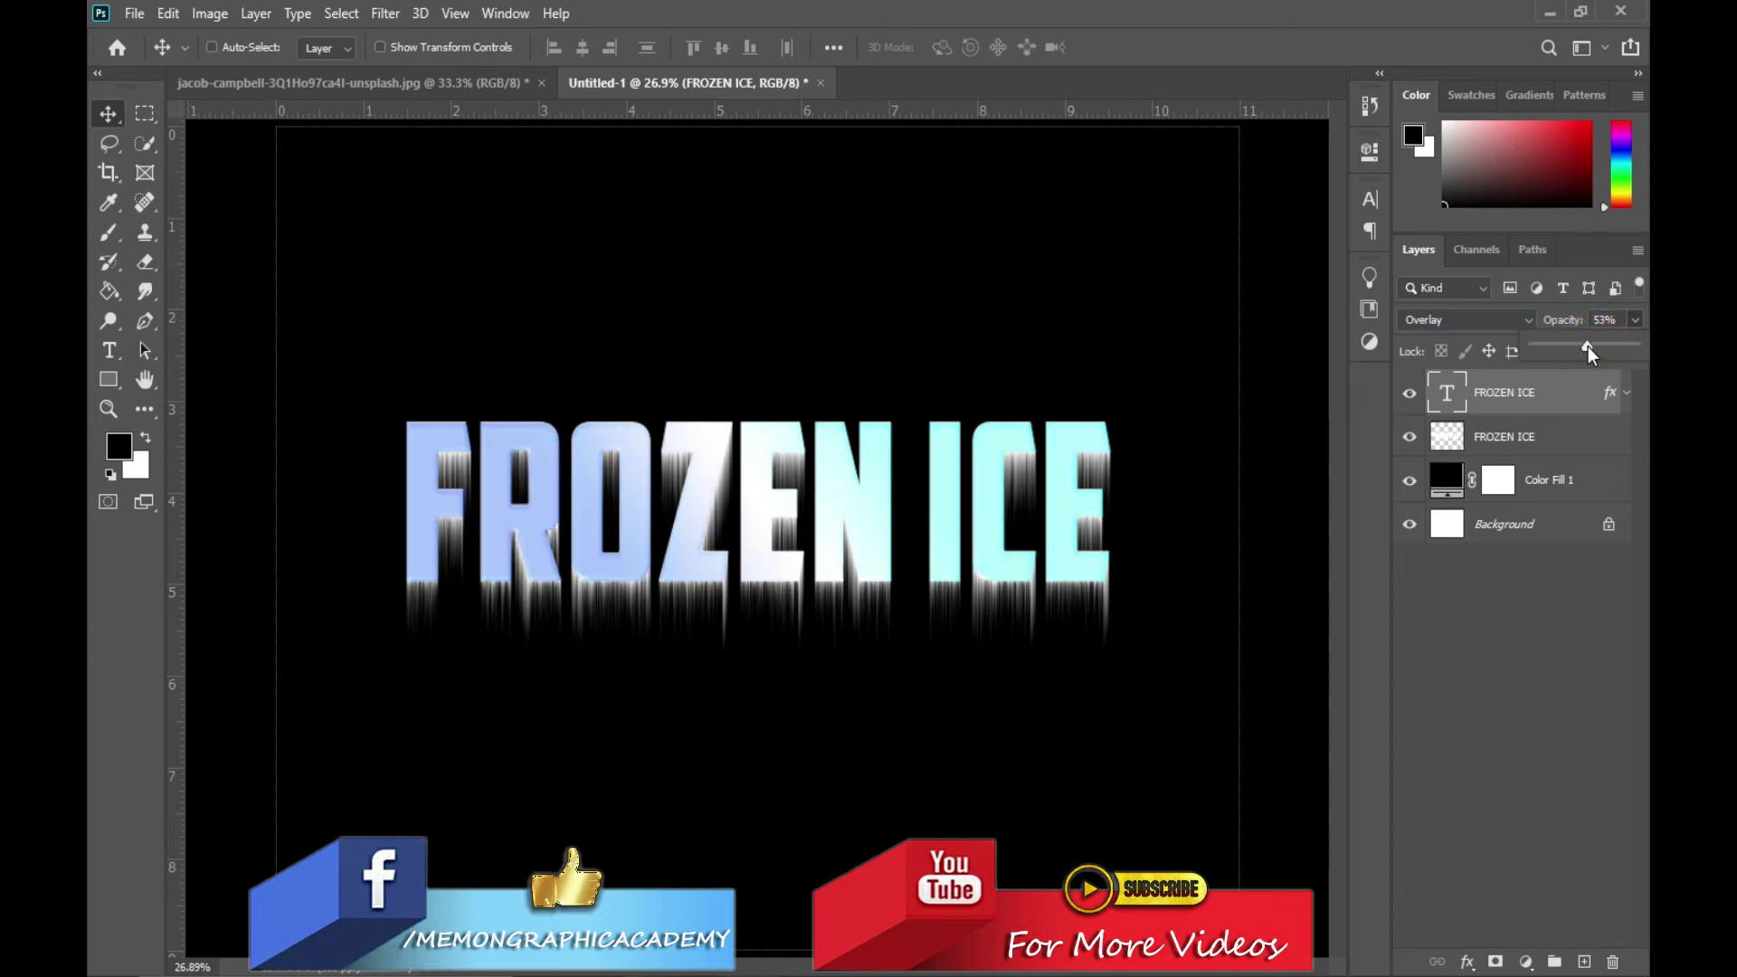
pyautogui.click(1410, 229)
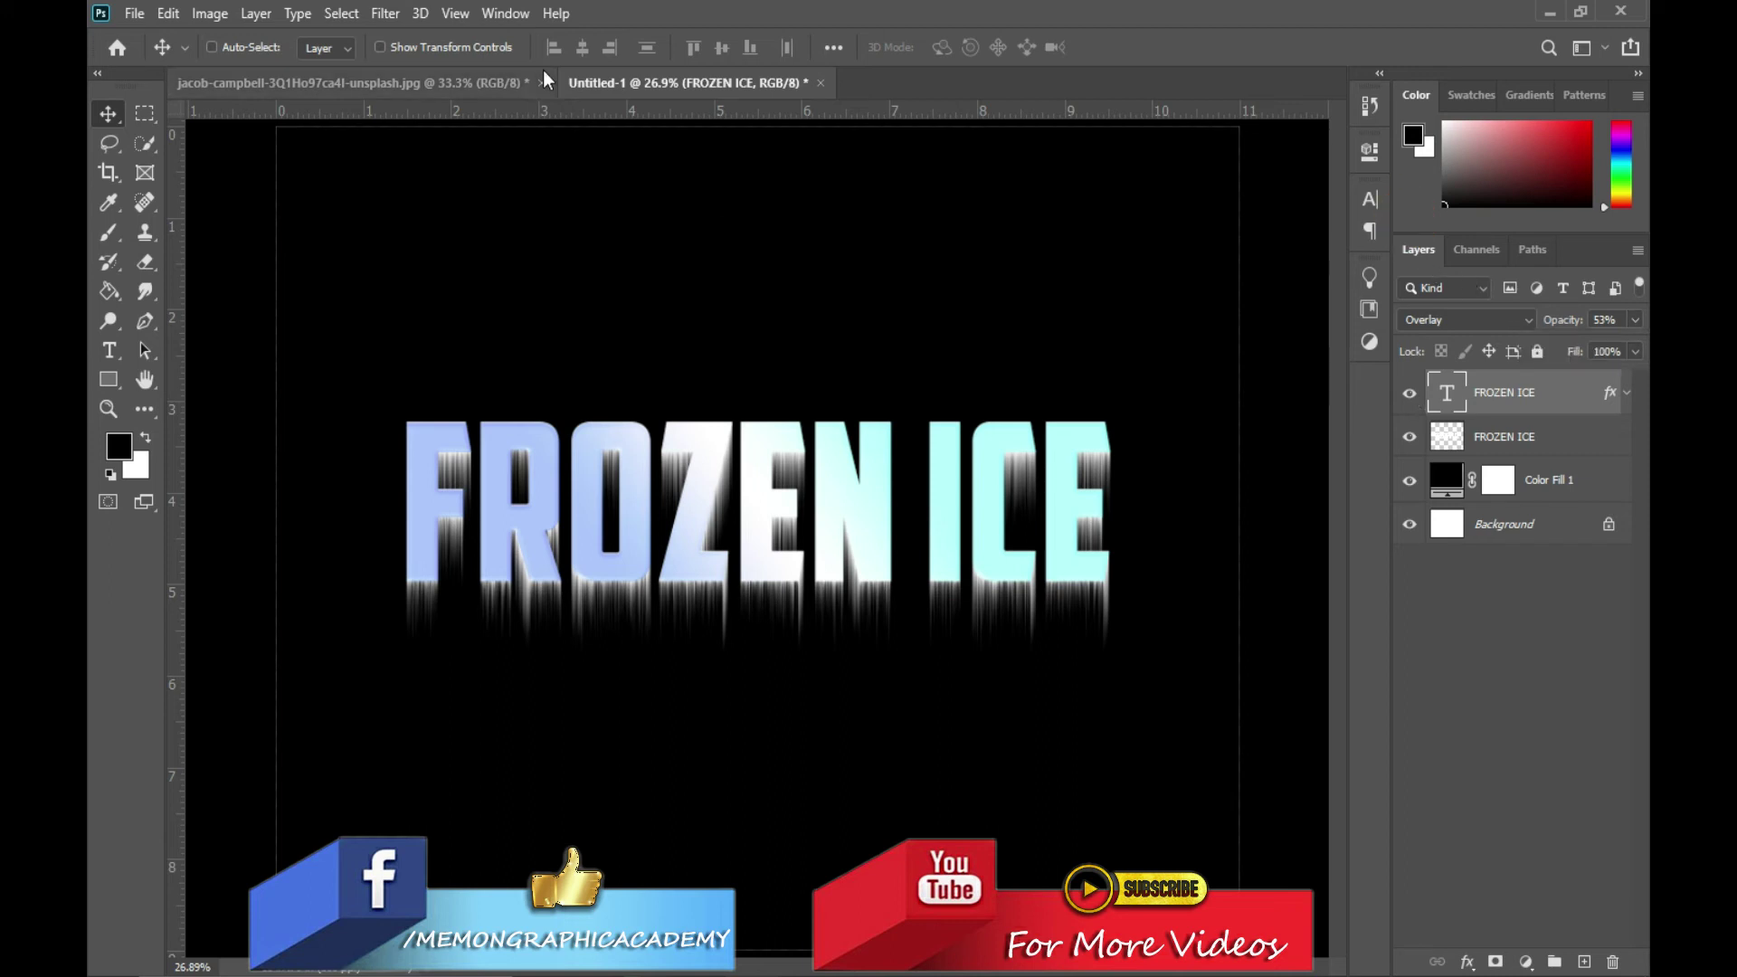
# Copy the whole ice photo from the other open document into Untitled-1 and position it over the lettering
pyautogui.click(334, 85)
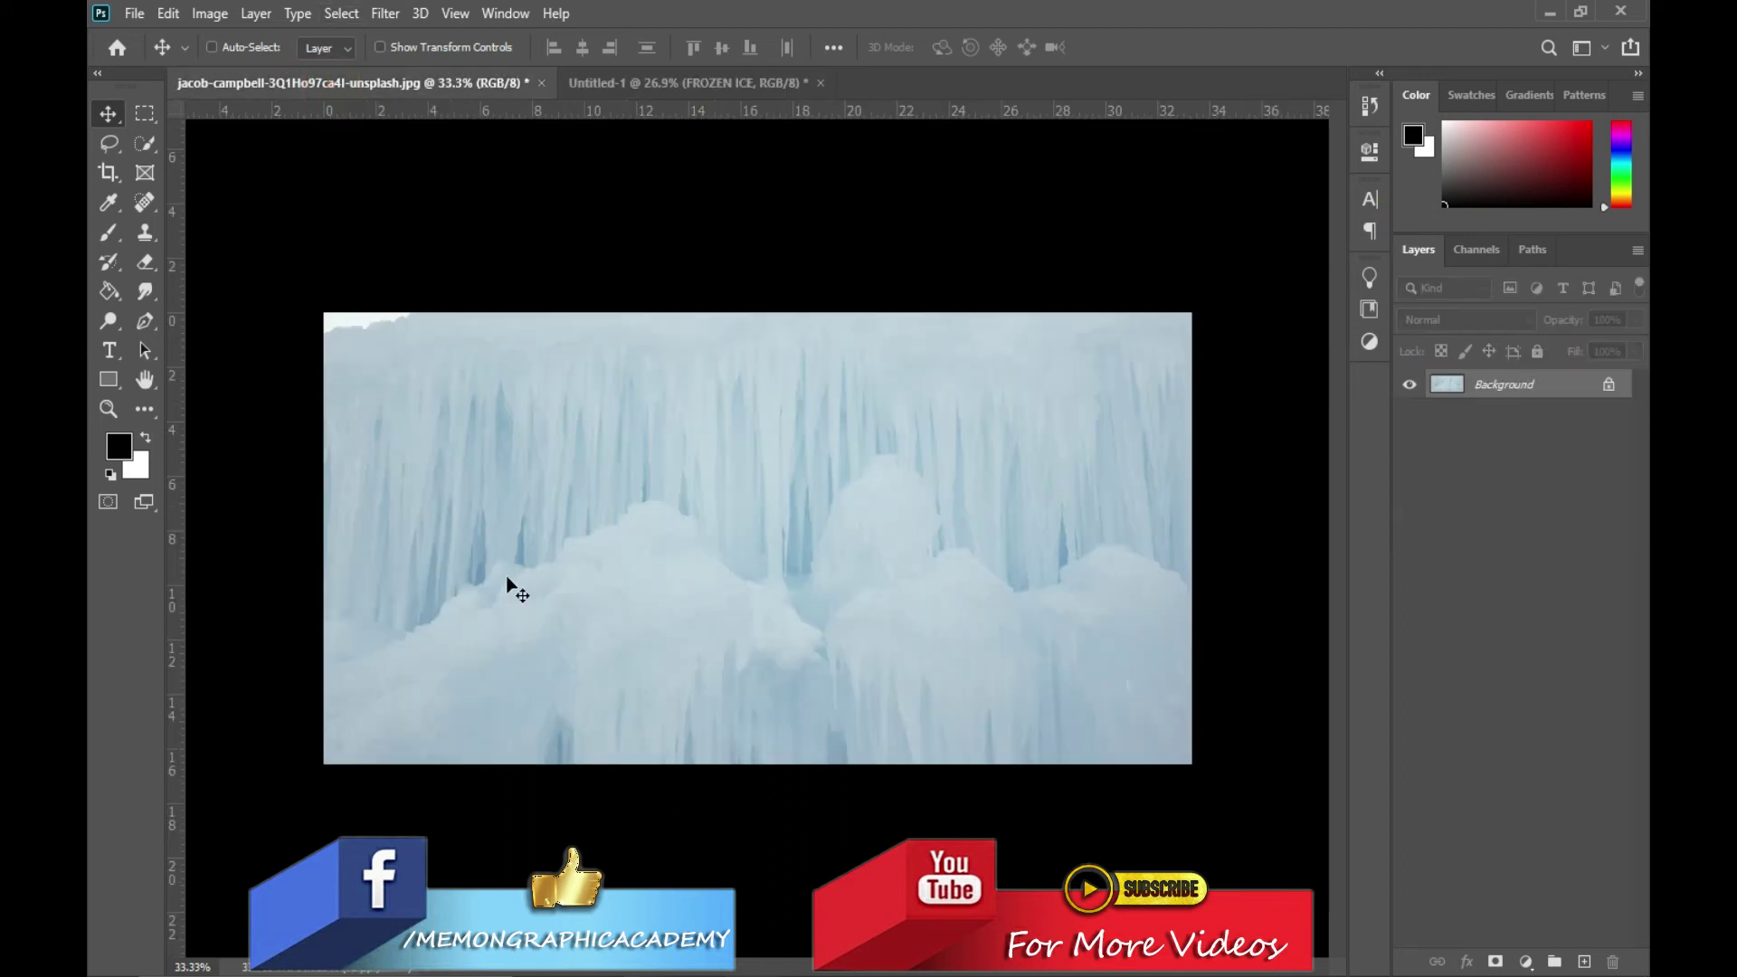
pyautogui.moveTo(544, 511)
pyautogui.mouseDown()
pyautogui.moveTo(604, 565)
pyautogui.moveTo(567, 515)
pyautogui.mouseUp()
pyautogui.hotkey('ctrl', 'a')
pyautogui.click(671, 84)
pyautogui.hotkey('ctrl', 'v')
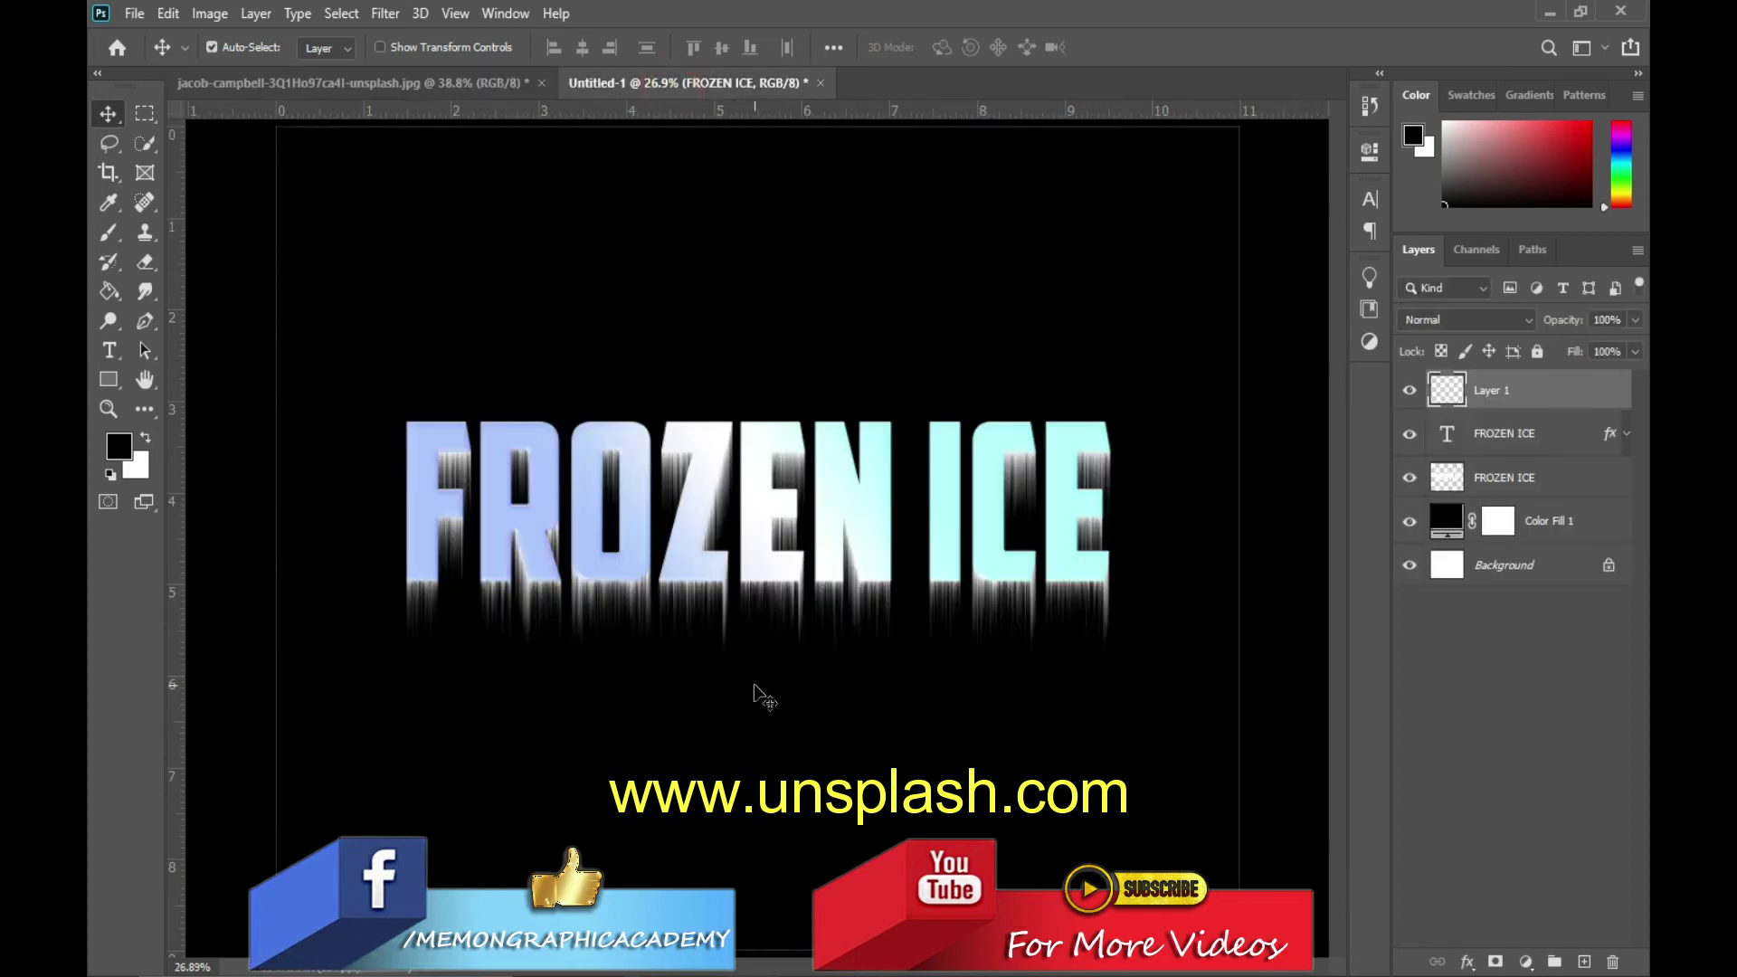
pyautogui.moveTo(813, 639); pyautogui.dragTo(802, 632)
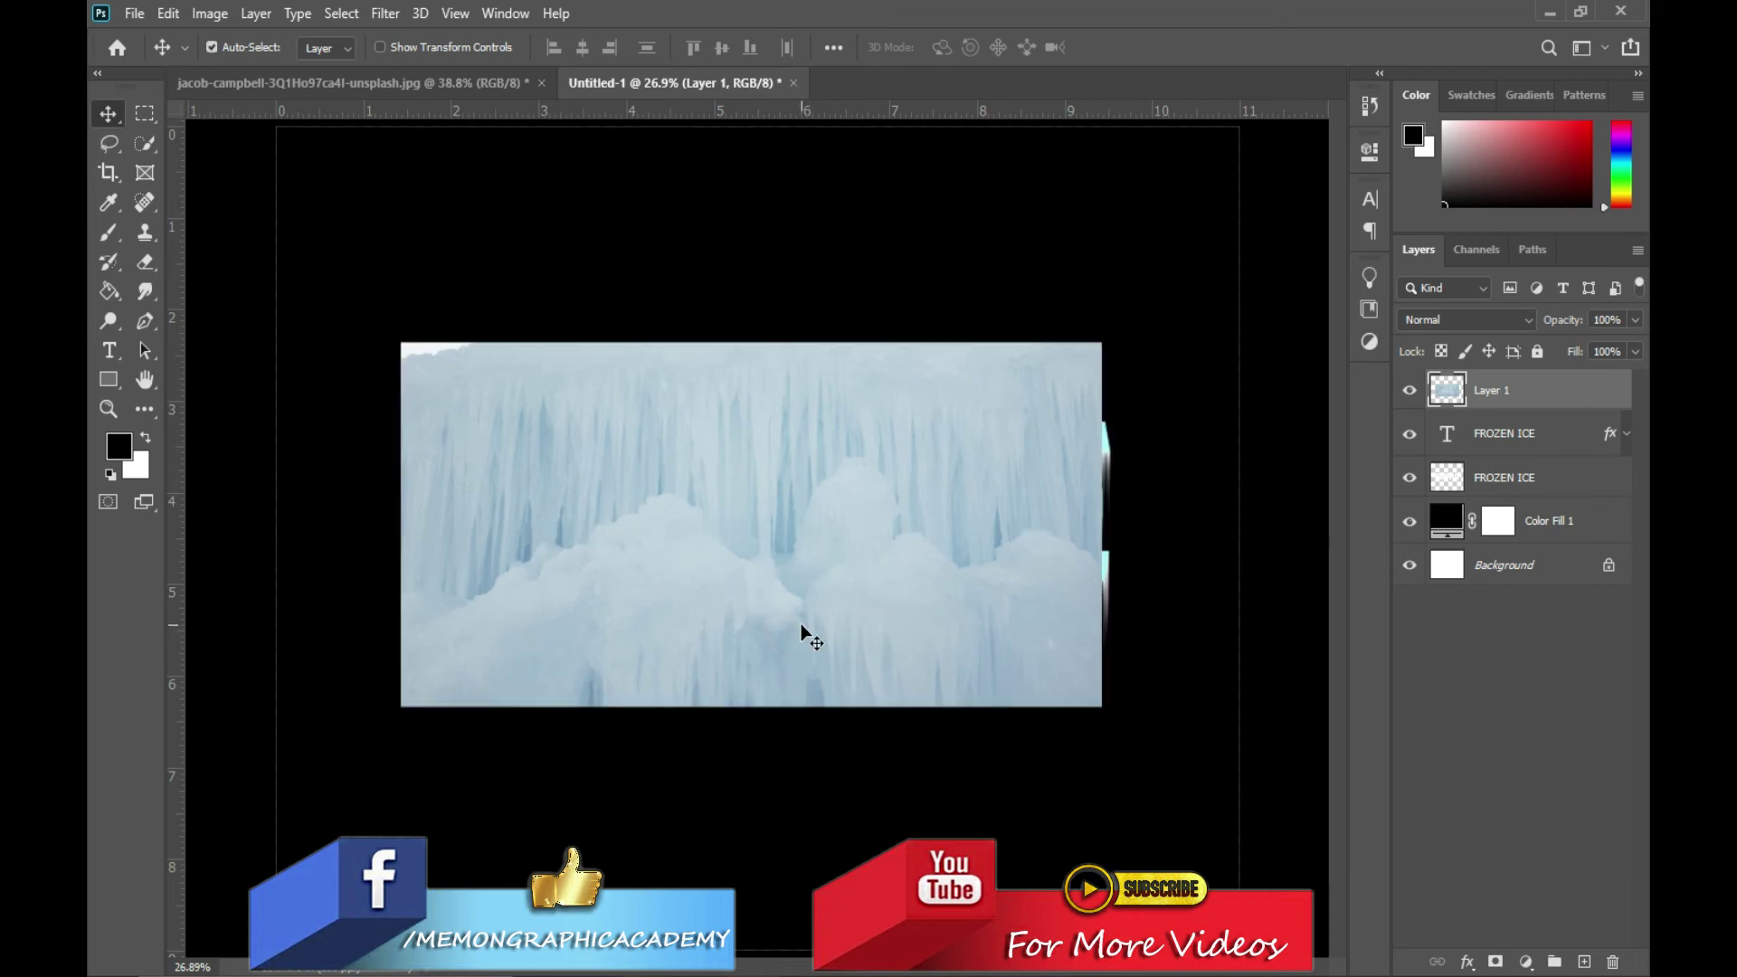
# Enlarge the ice photo to about 115% so it covers the lettering and set its blend mode to Overlay
pyautogui.hotkey('ctrl', 't')
pyautogui.moveTo(1096, 707); pyautogui.dragTo(1136, 759)
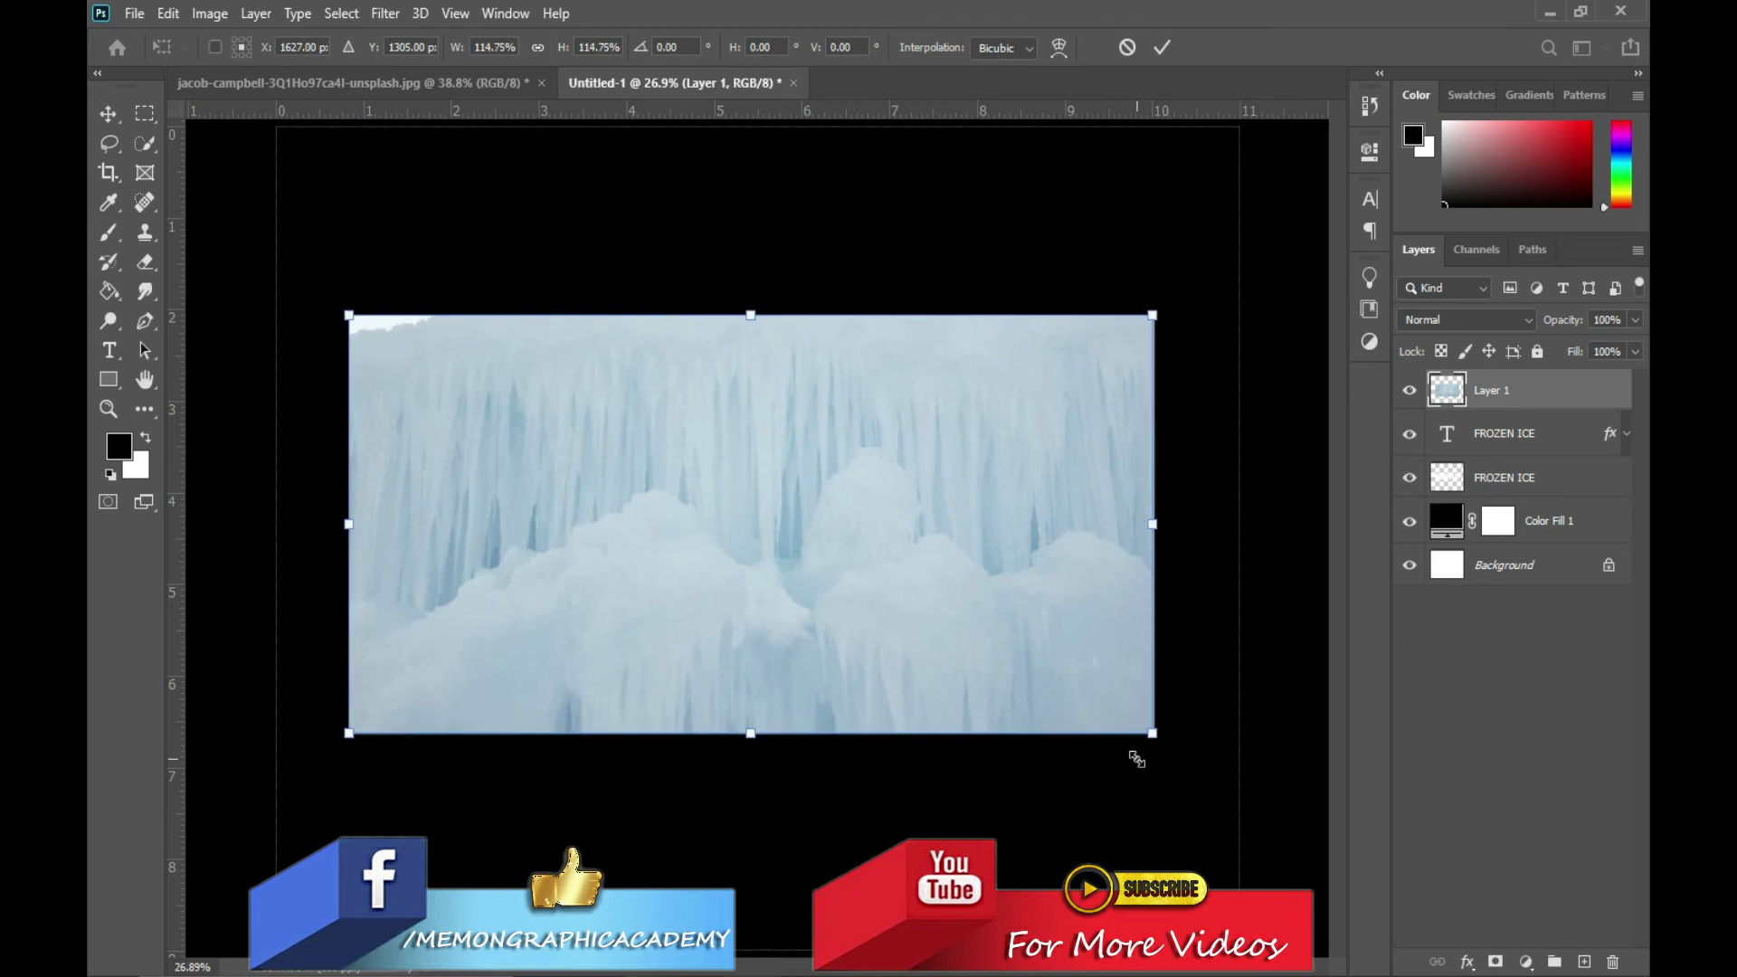
pyautogui.press('Return')
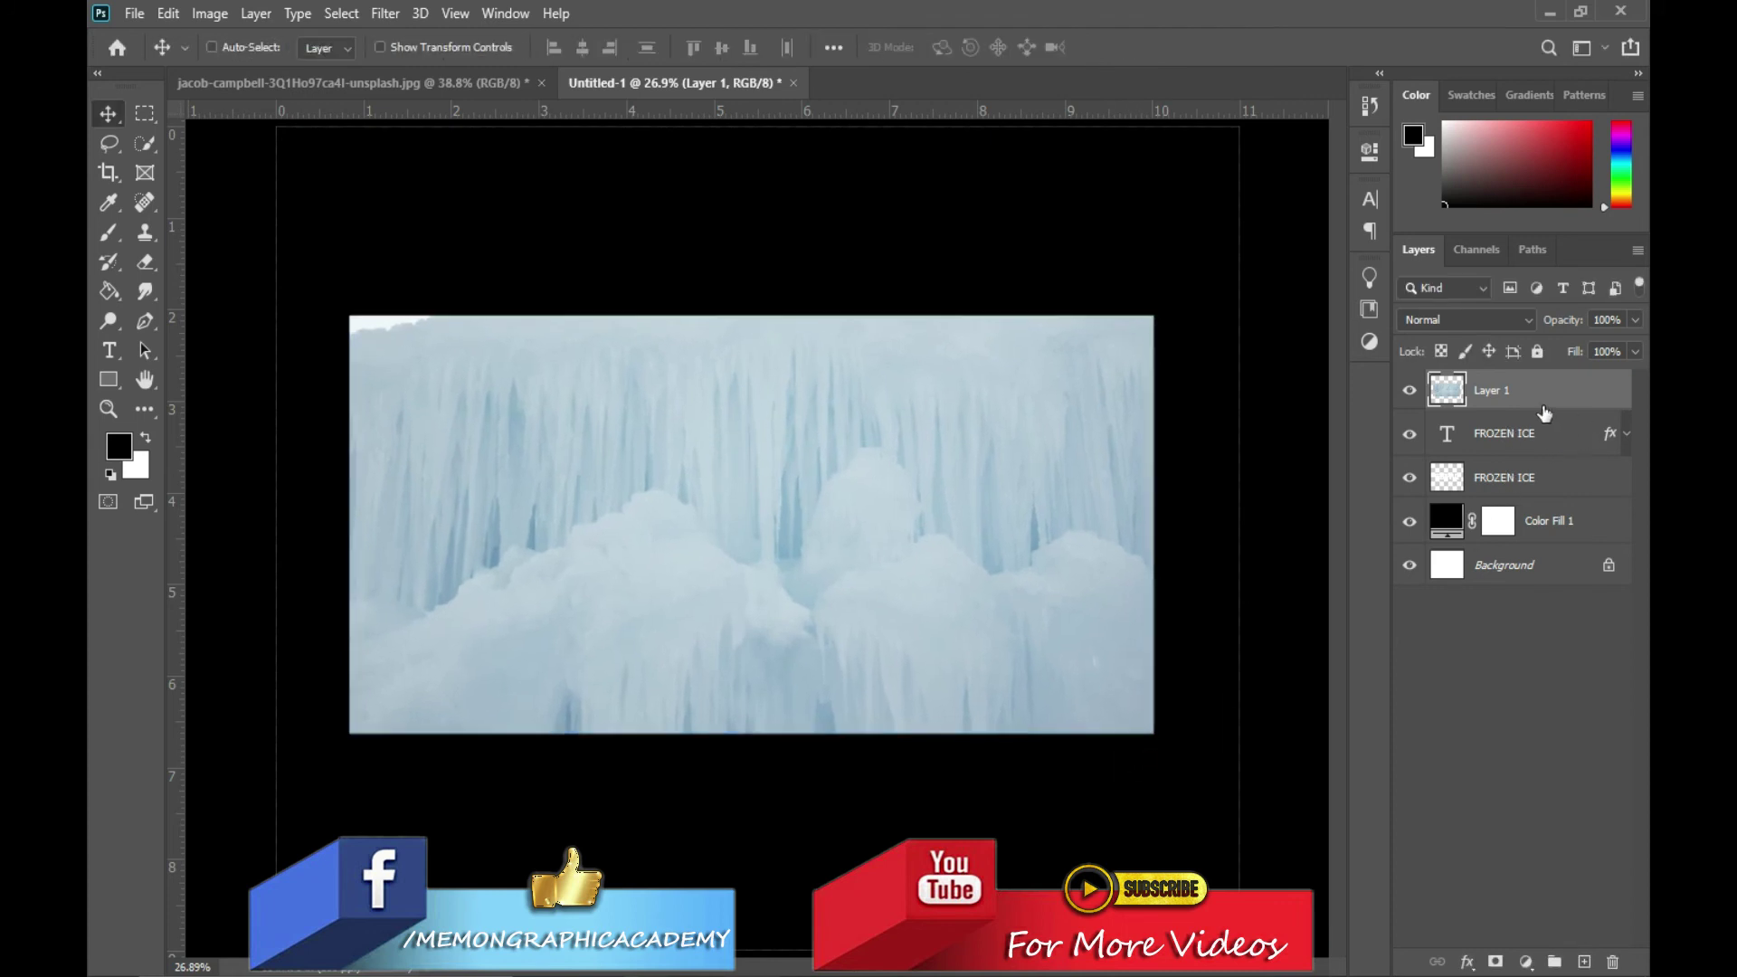
pyautogui.click(1473, 323)
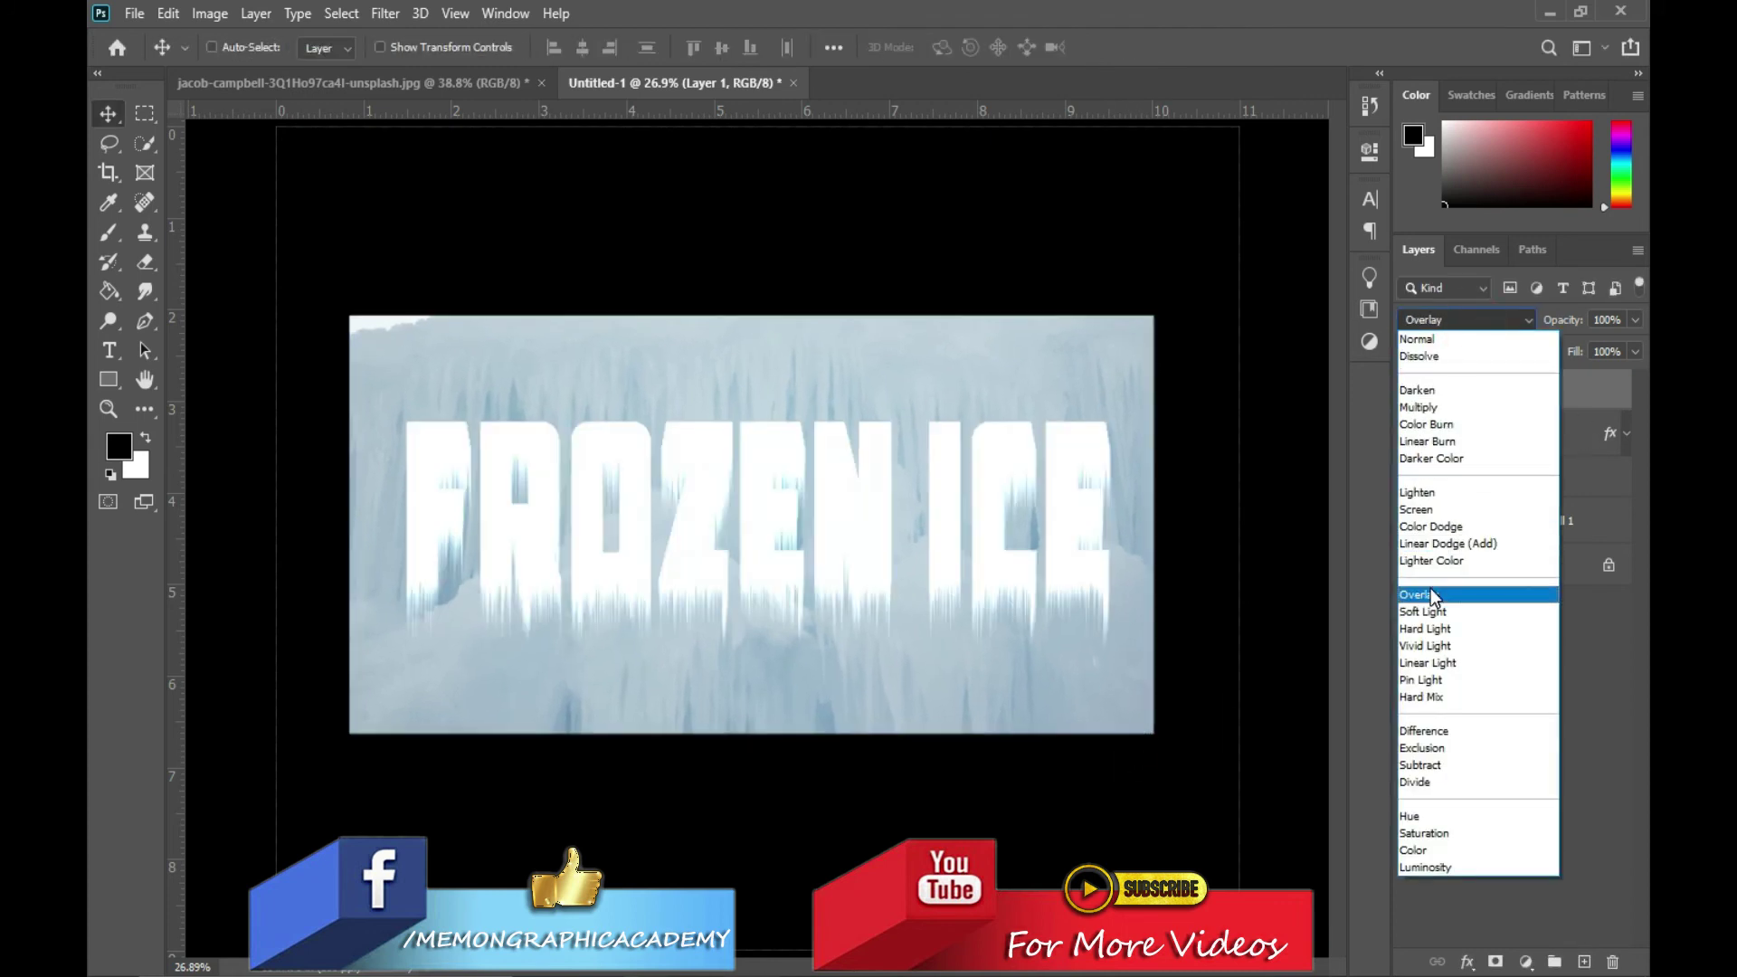
pyautogui.click(1430, 593)
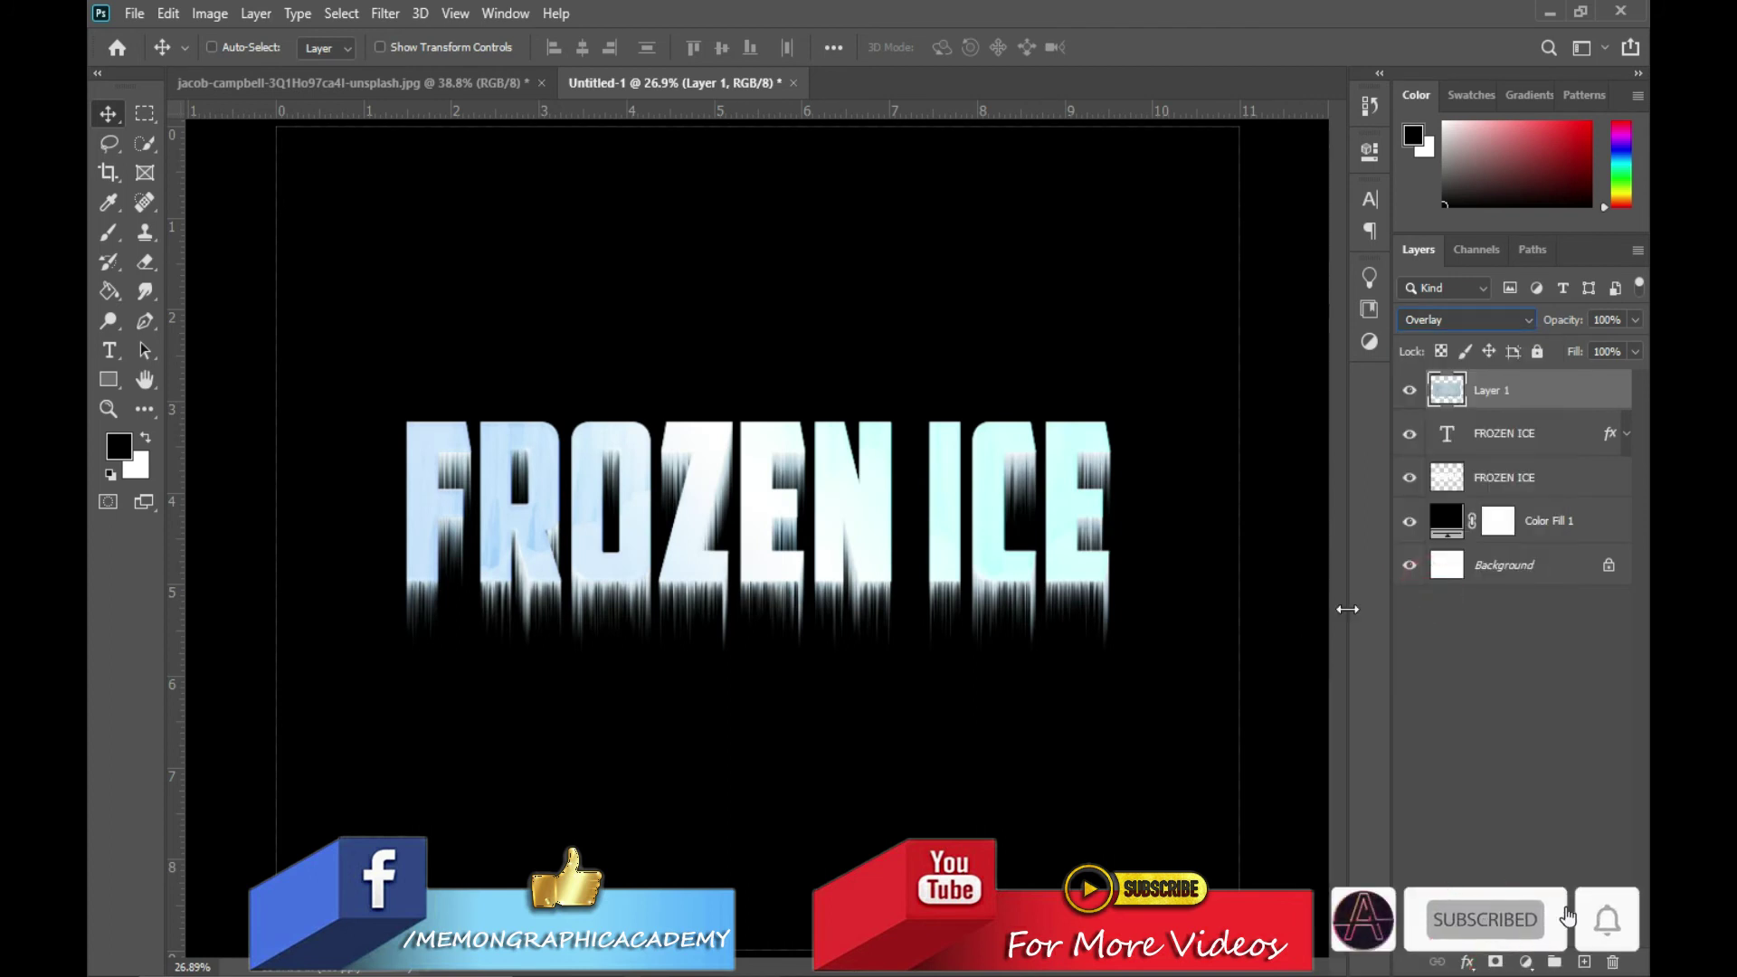
# Set the FROZEN ICE text layer's opacity to 100%
pyautogui.click(1632, 320)
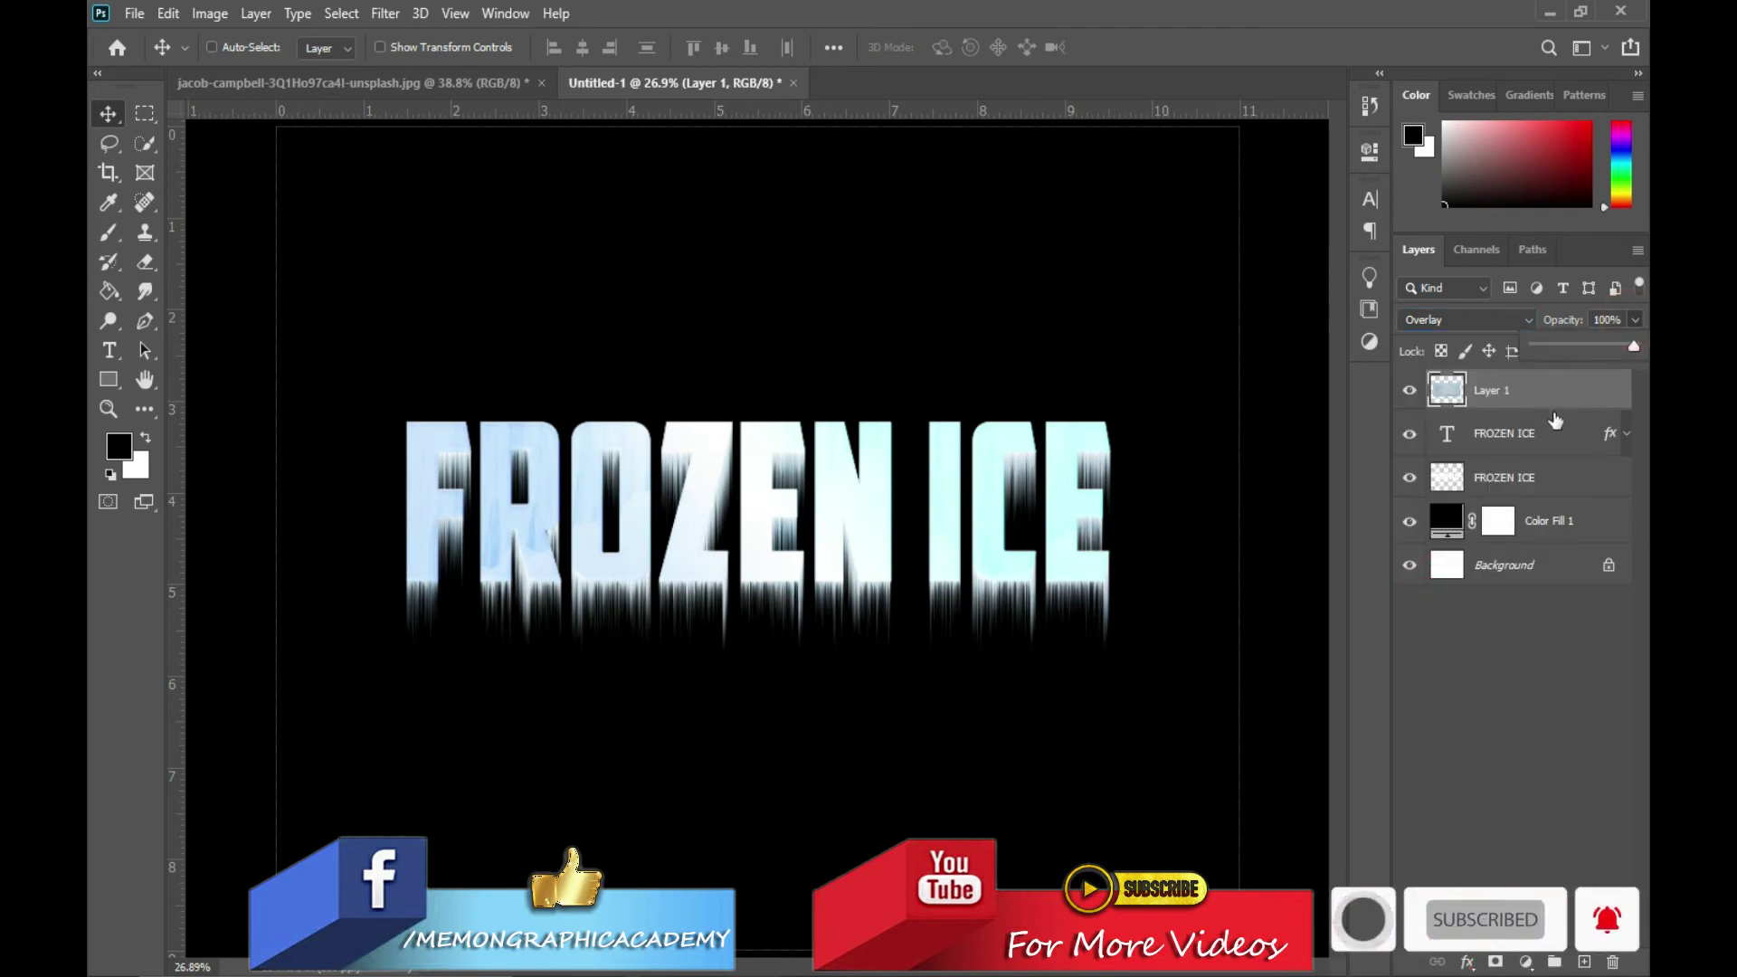
pyautogui.click(1549, 435)
pyautogui.moveTo(1587, 346); pyautogui.dragTo(1634, 344)
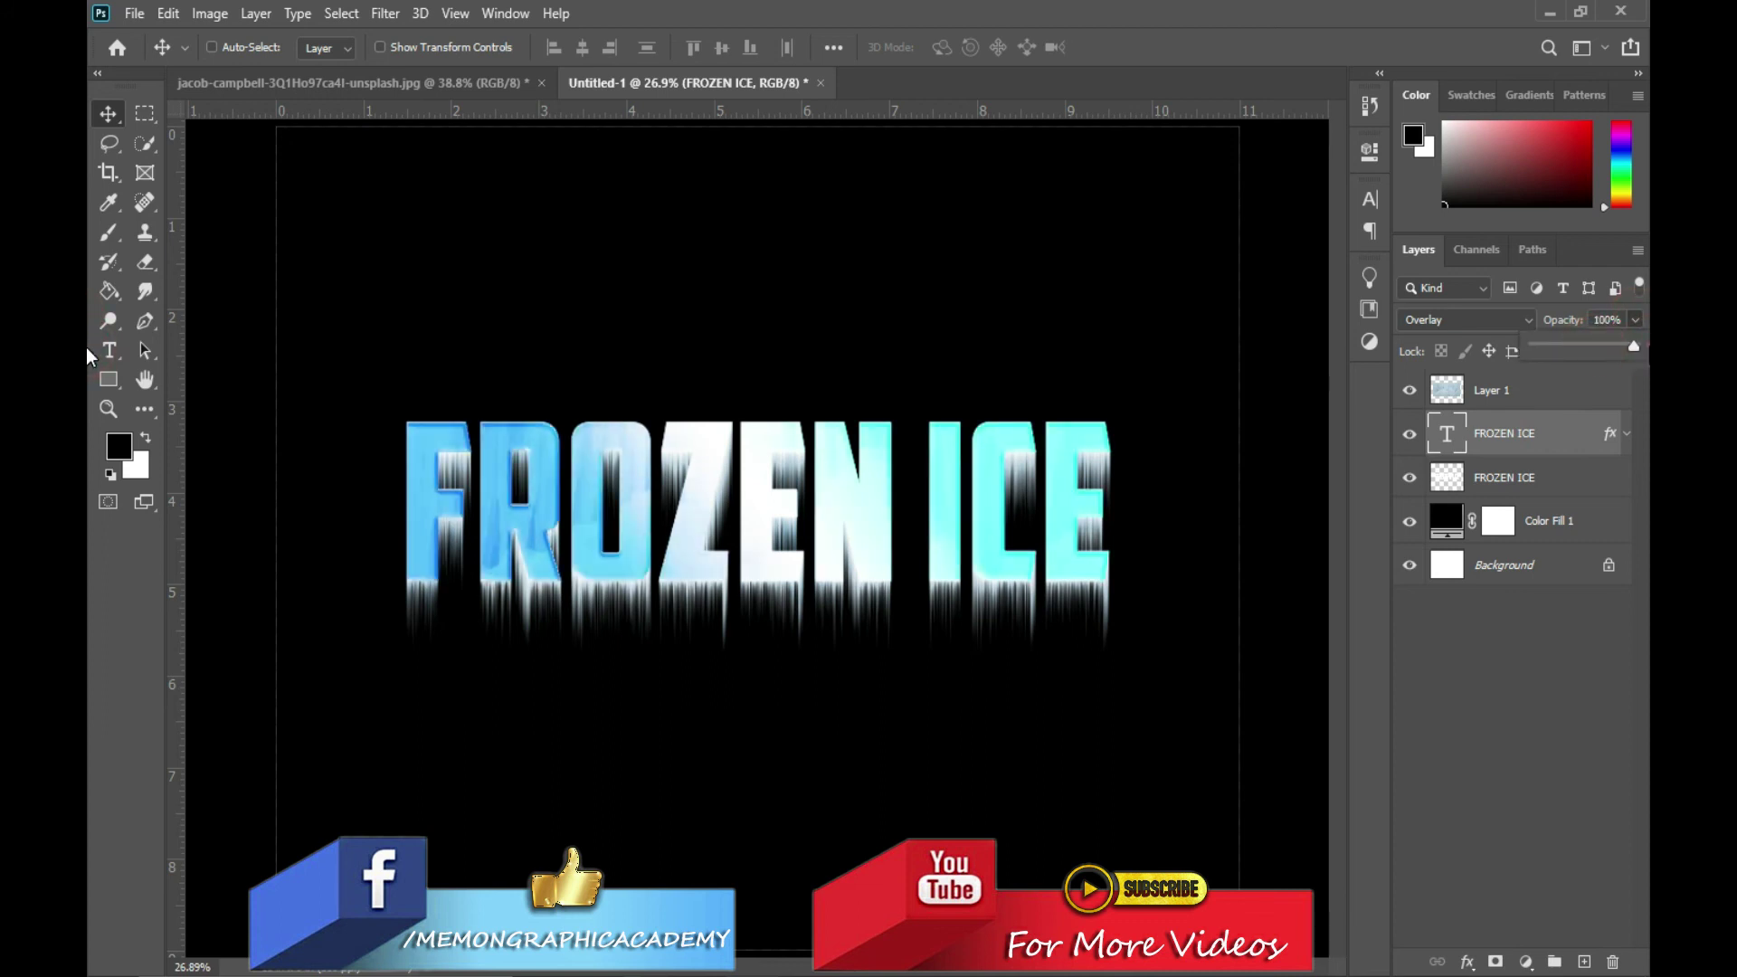
# Expand the text layer's effects and switch its Gradient Overlay off and on again to compare the lettering
pyautogui.click(1627, 434)
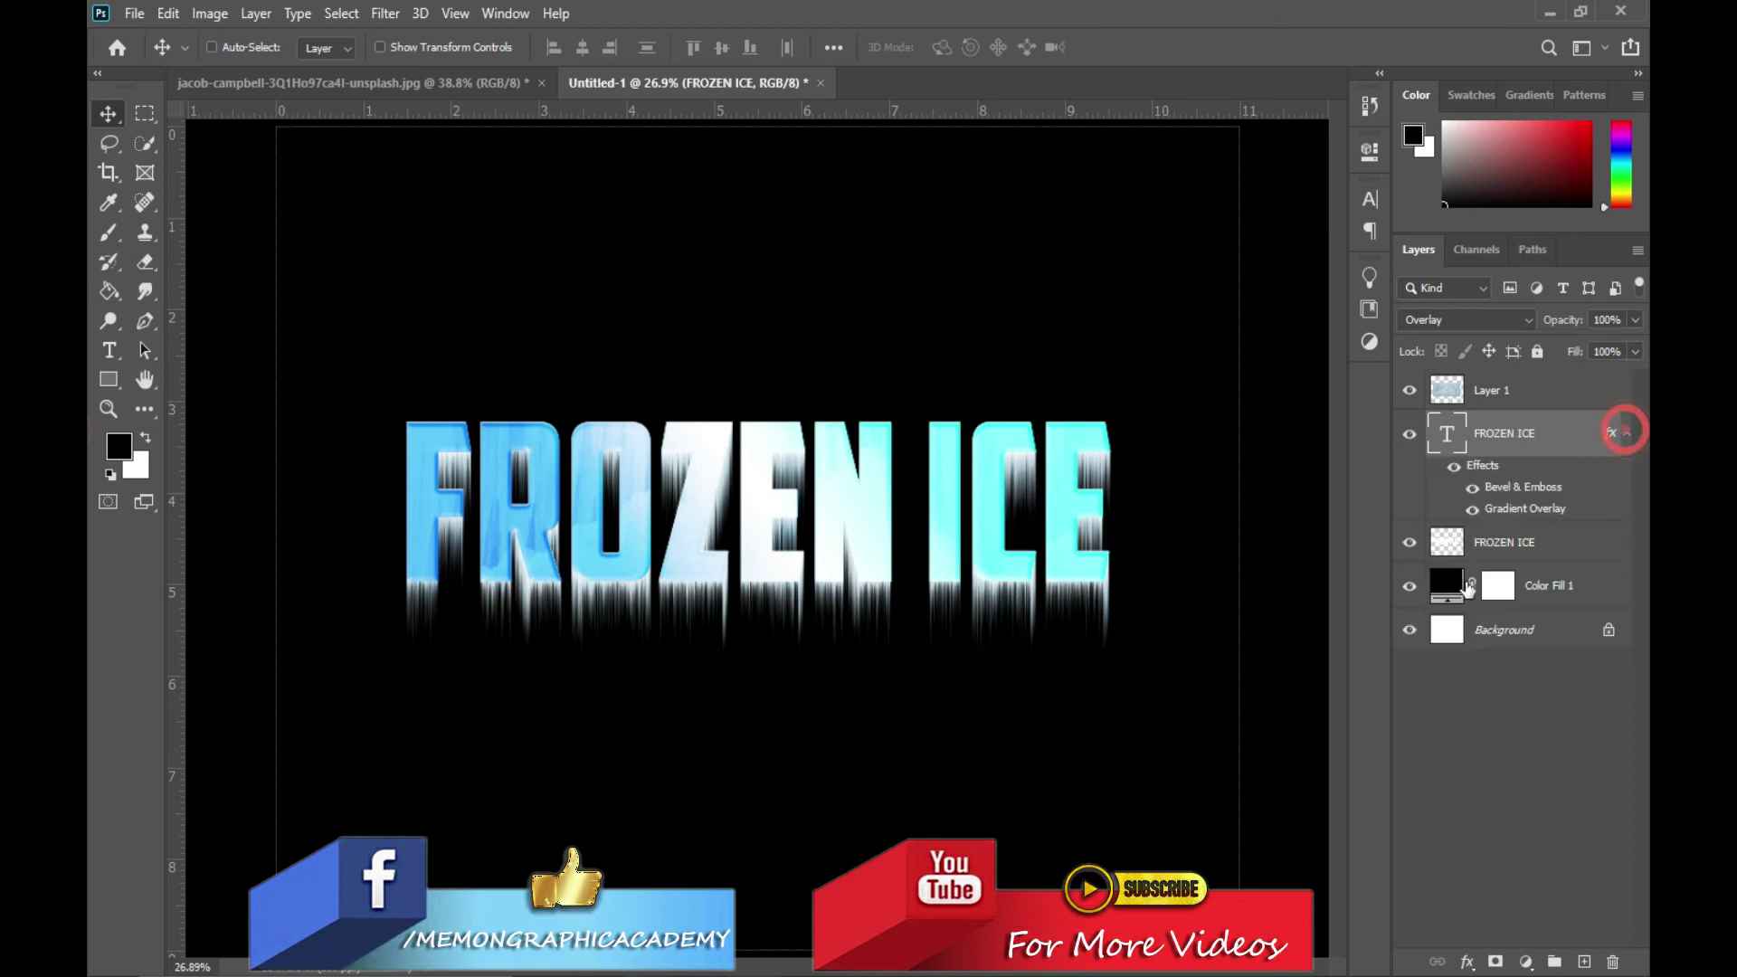
pyautogui.click(1473, 510)
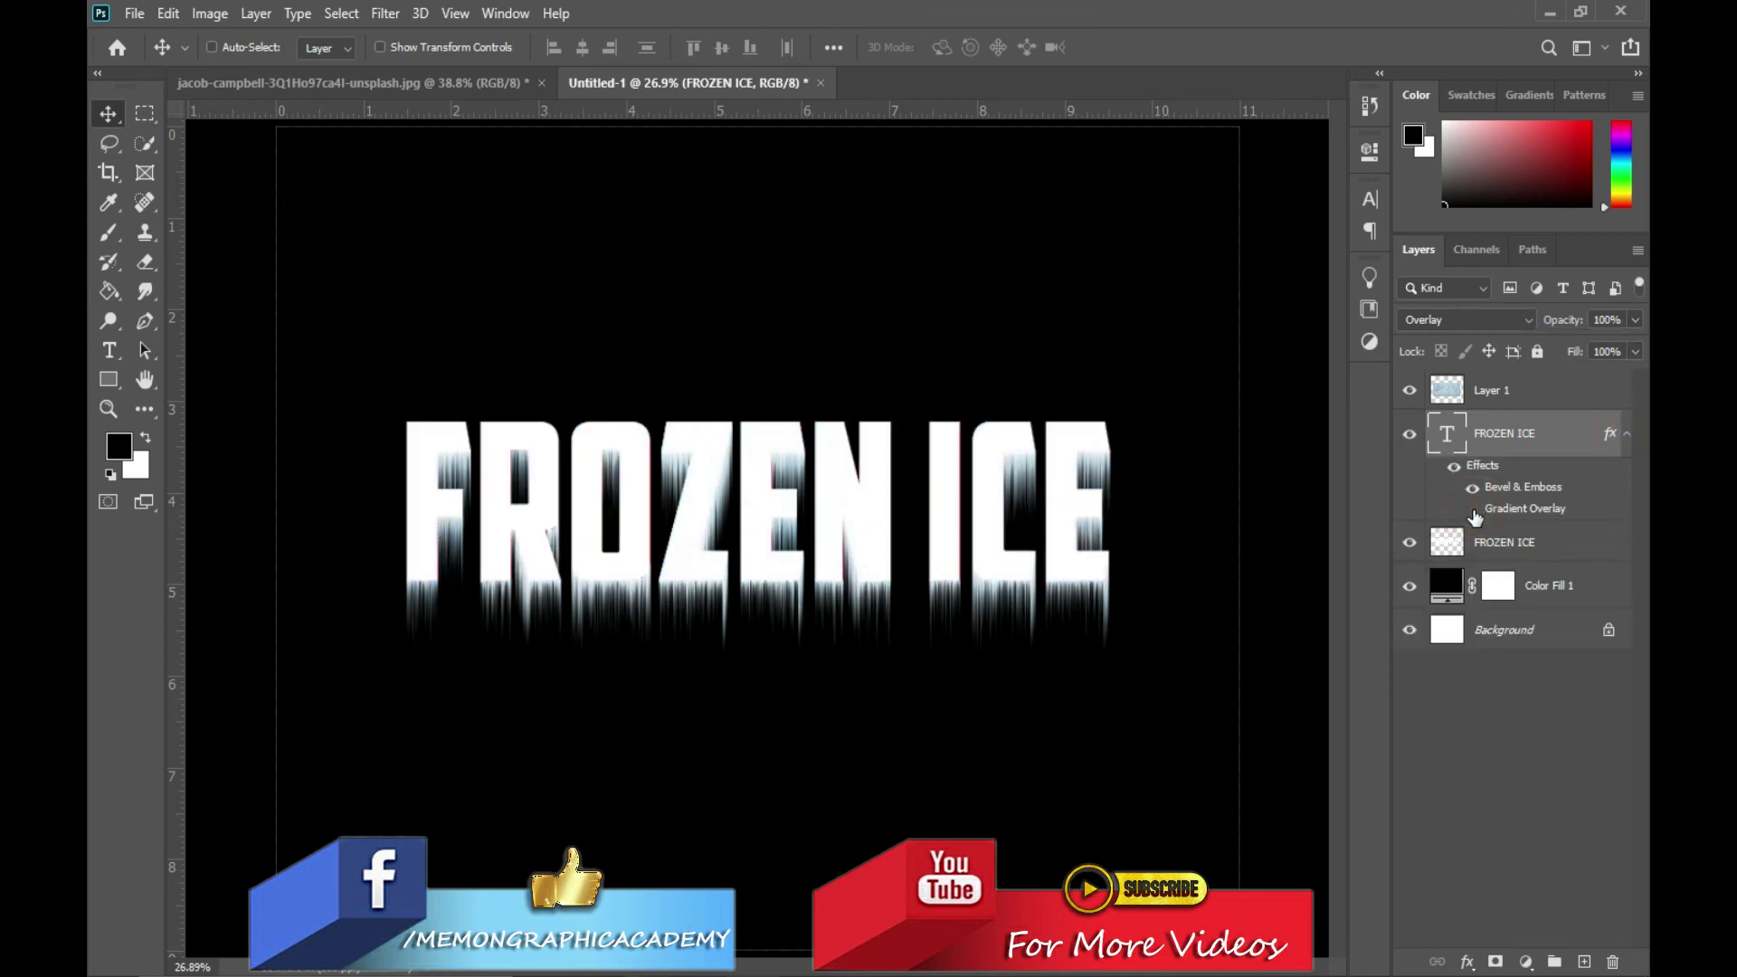
pyautogui.click(1473, 509)
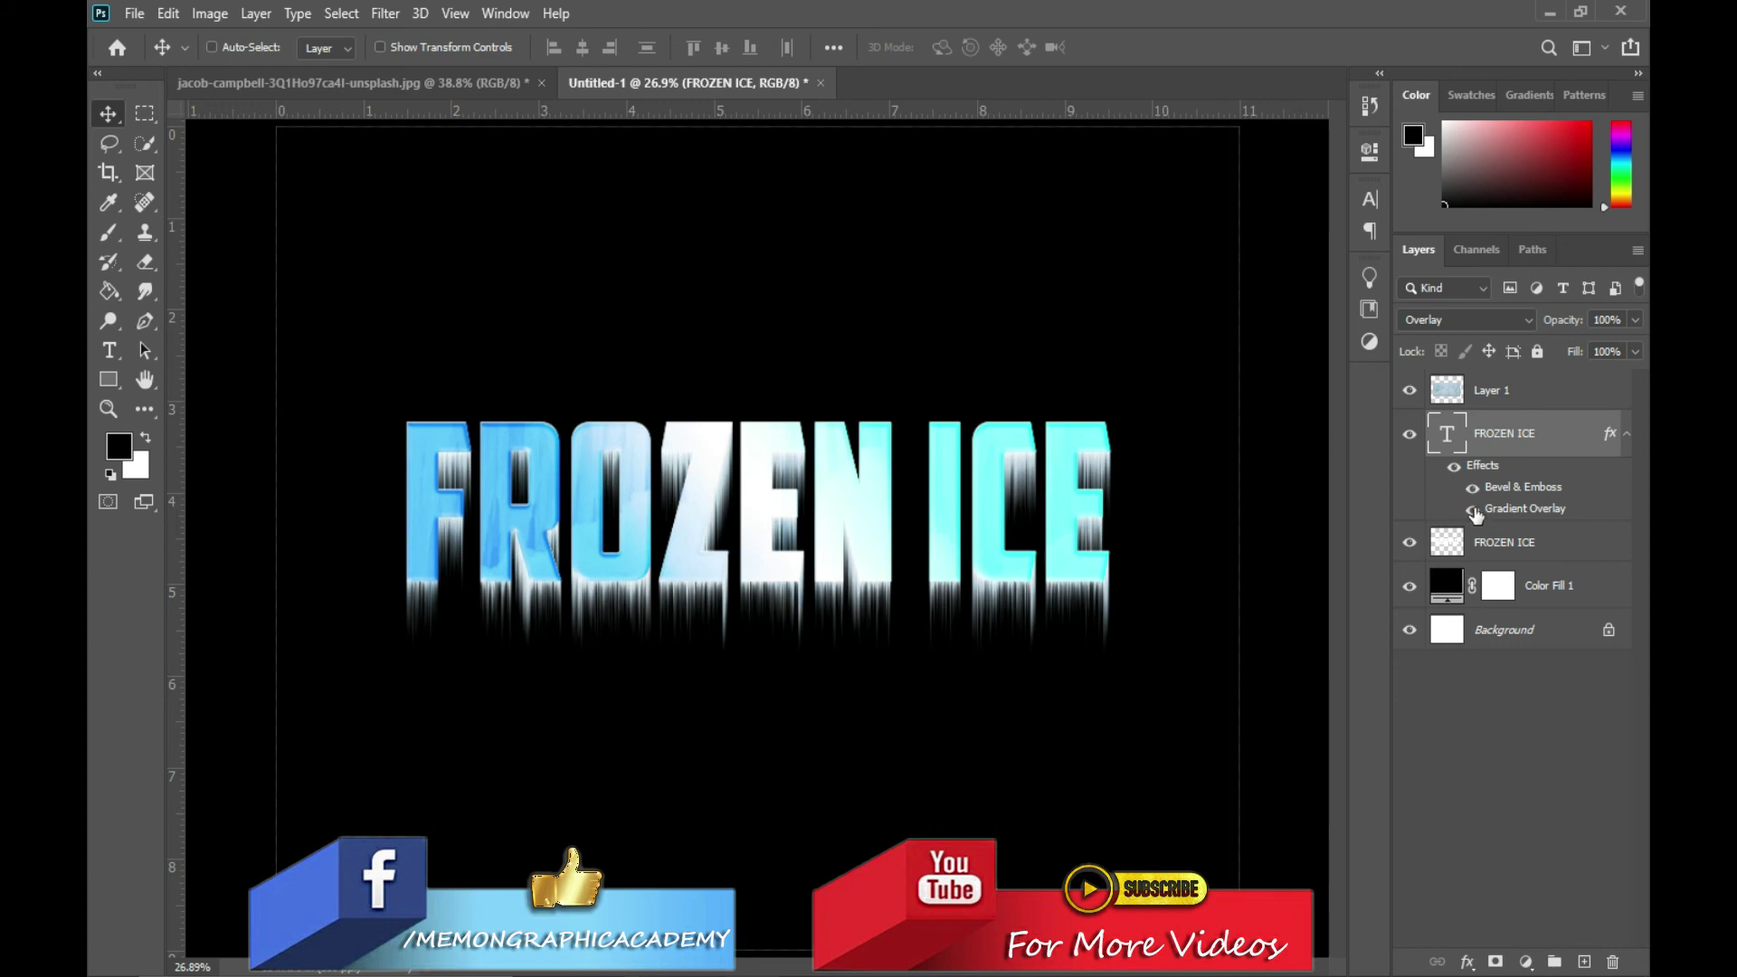
# Edit the text's Gradient Overlay and try several presets from the Blues group, settling on Blue_01
pyautogui.doubleClick(1509, 509)
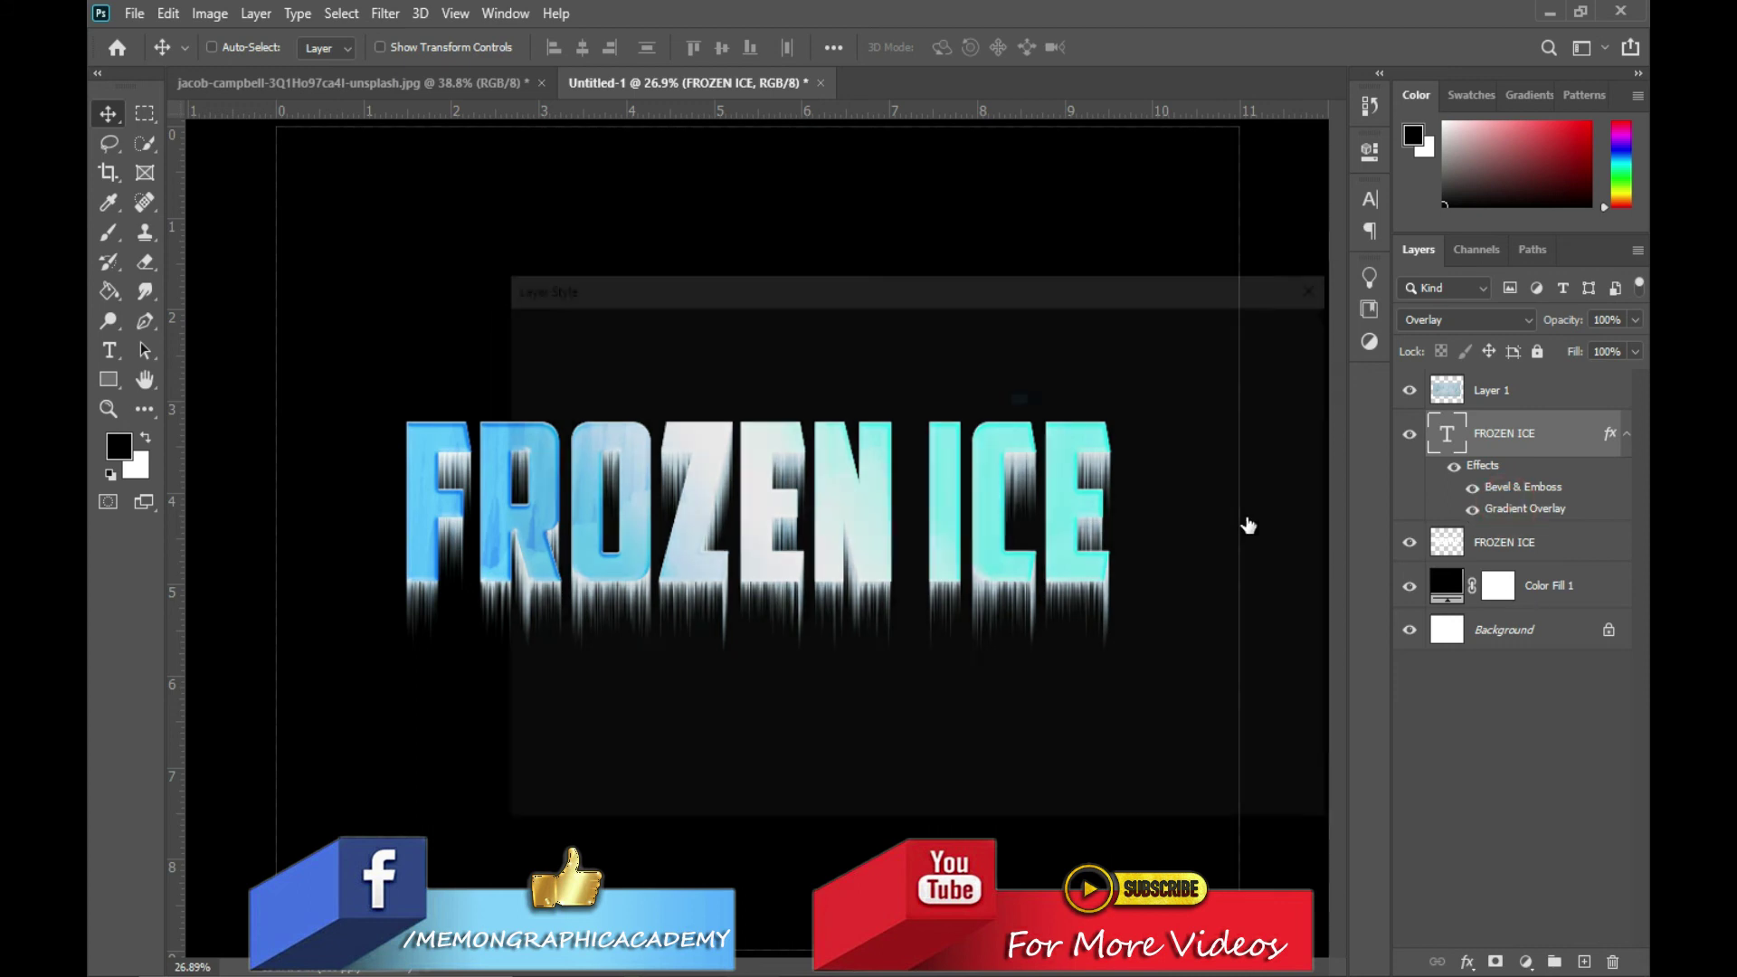
pyautogui.moveTo(1066, 283); pyautogui.dragTo(1488, 235)
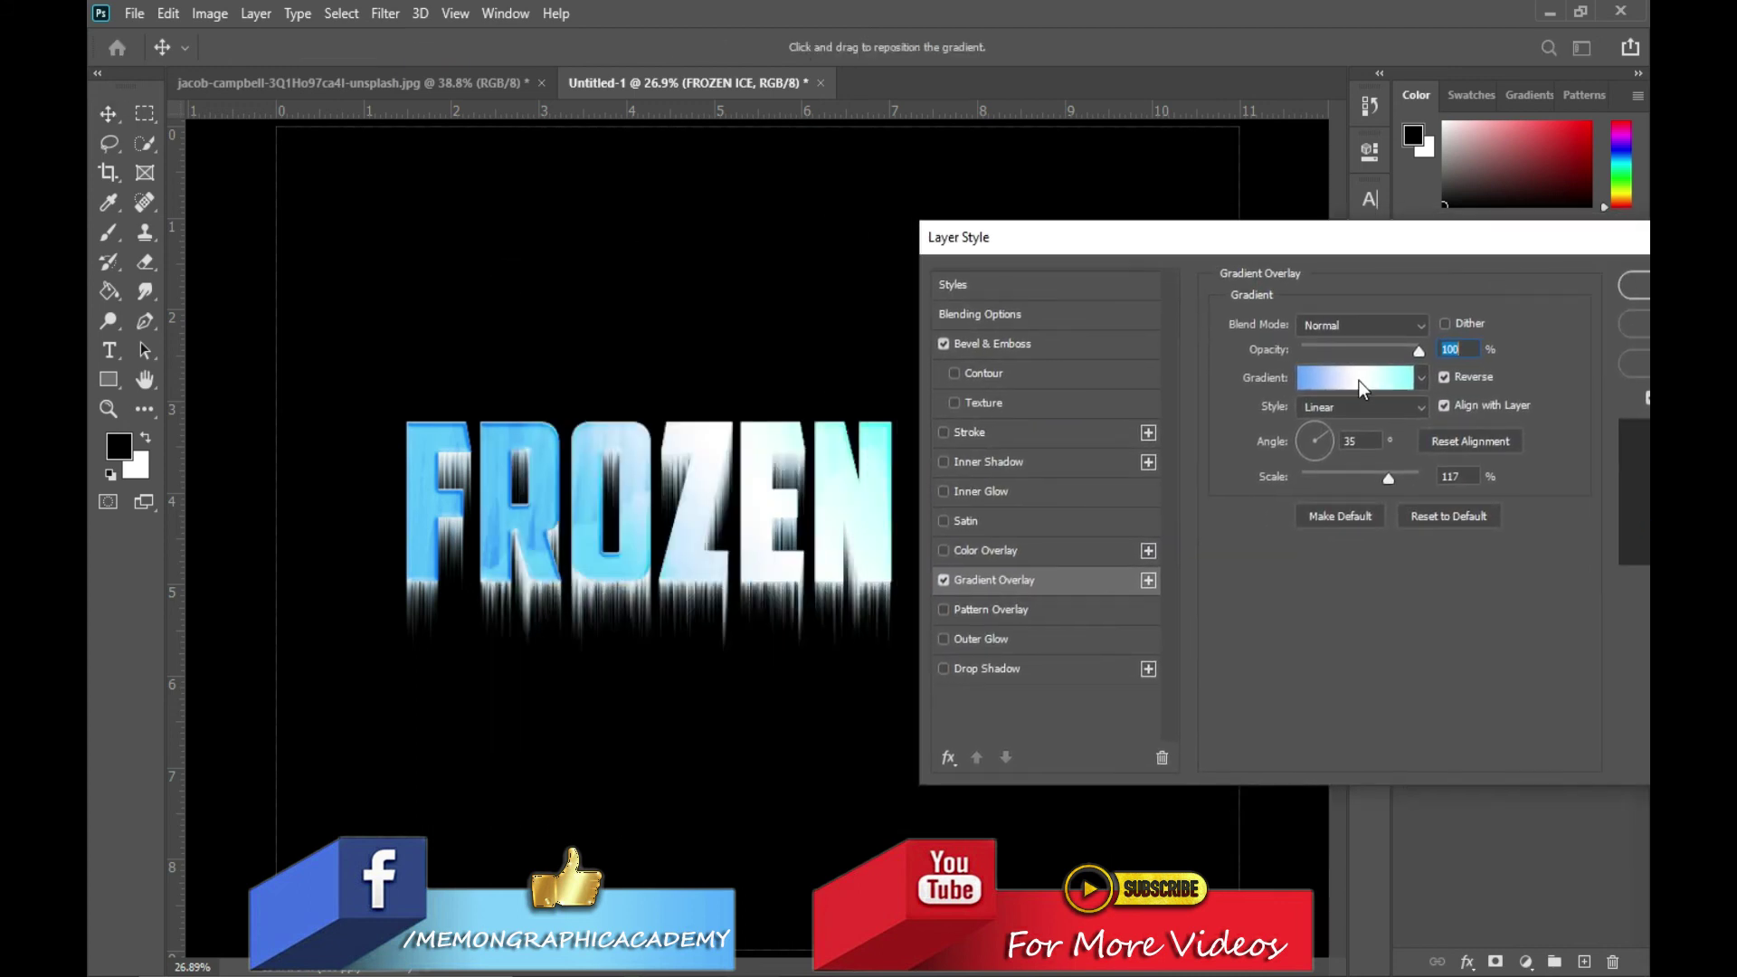
pyautogui.click(1359, 380)
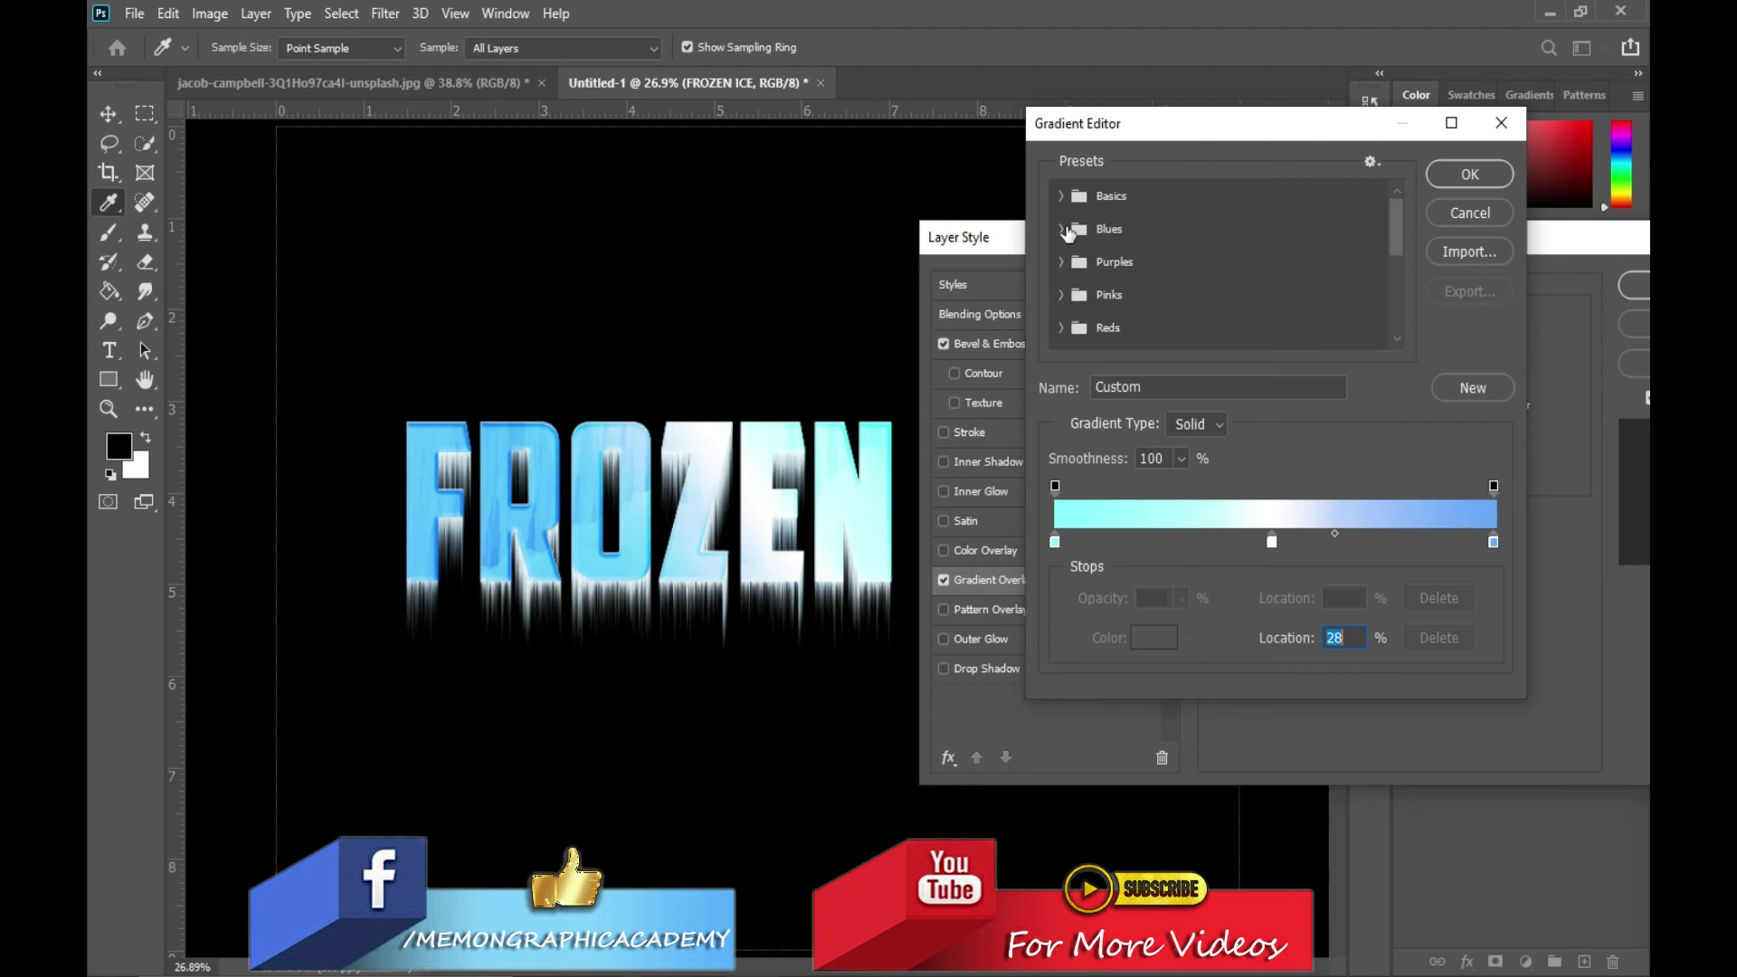
pyautogui.click(1065, 229)
pyautogui.click(1326, 304)
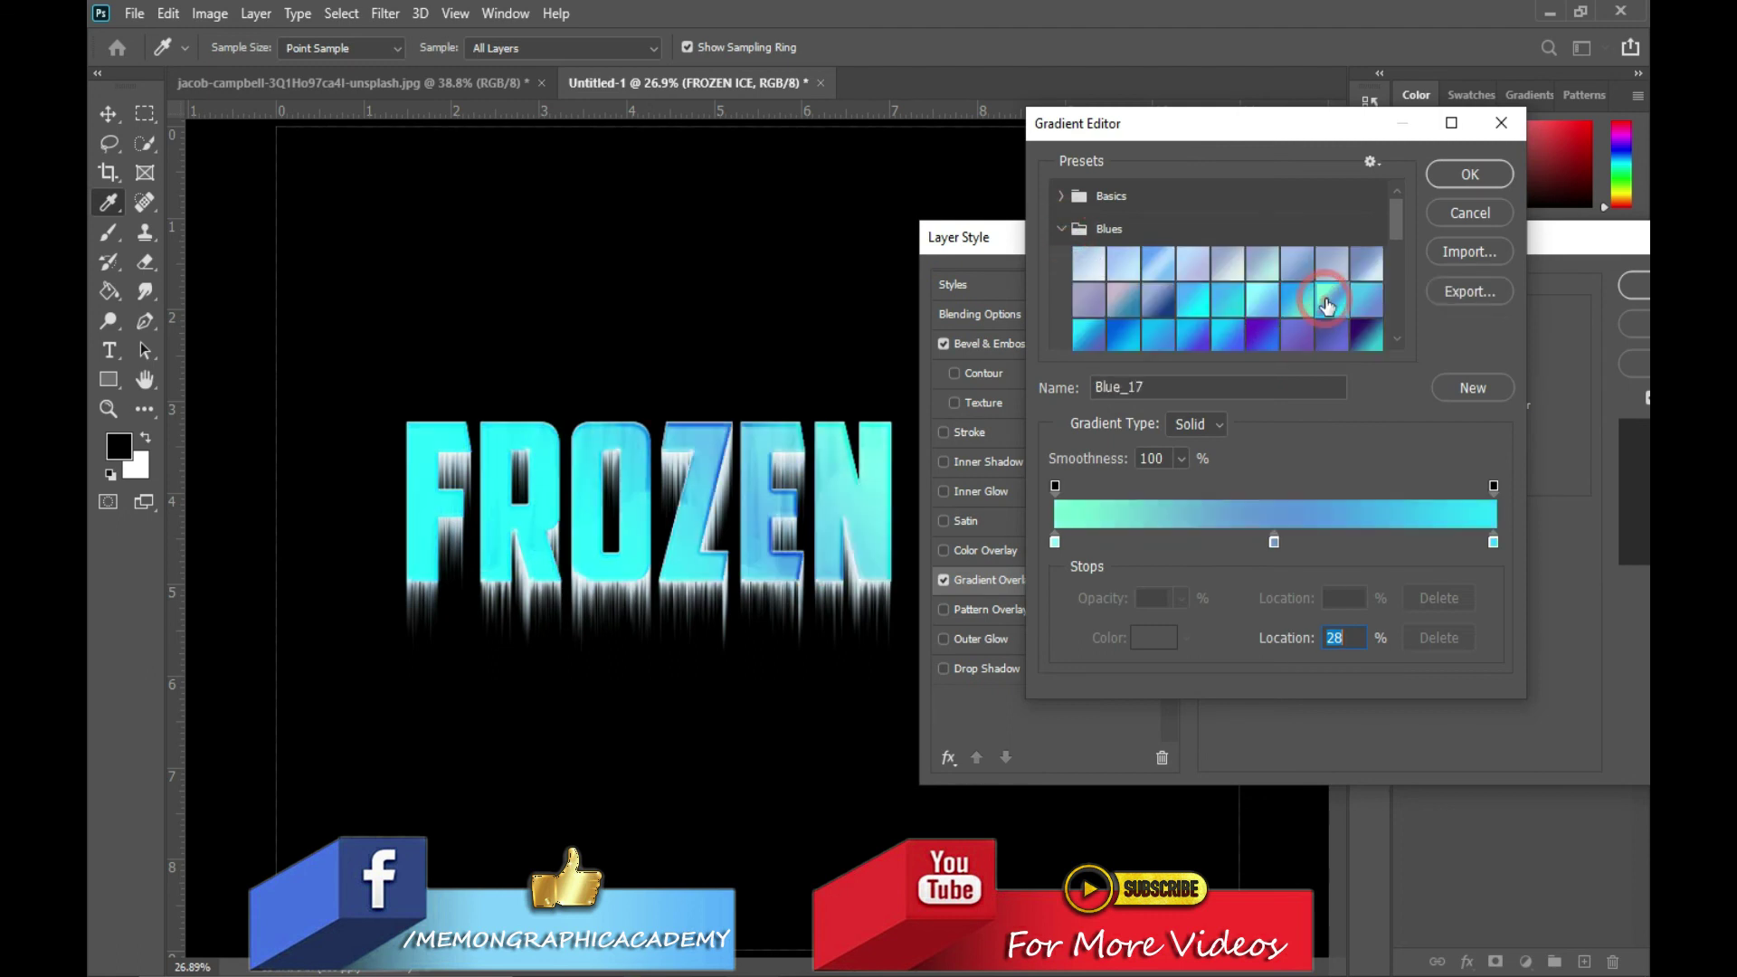
pyautogui.click(1251, 302)
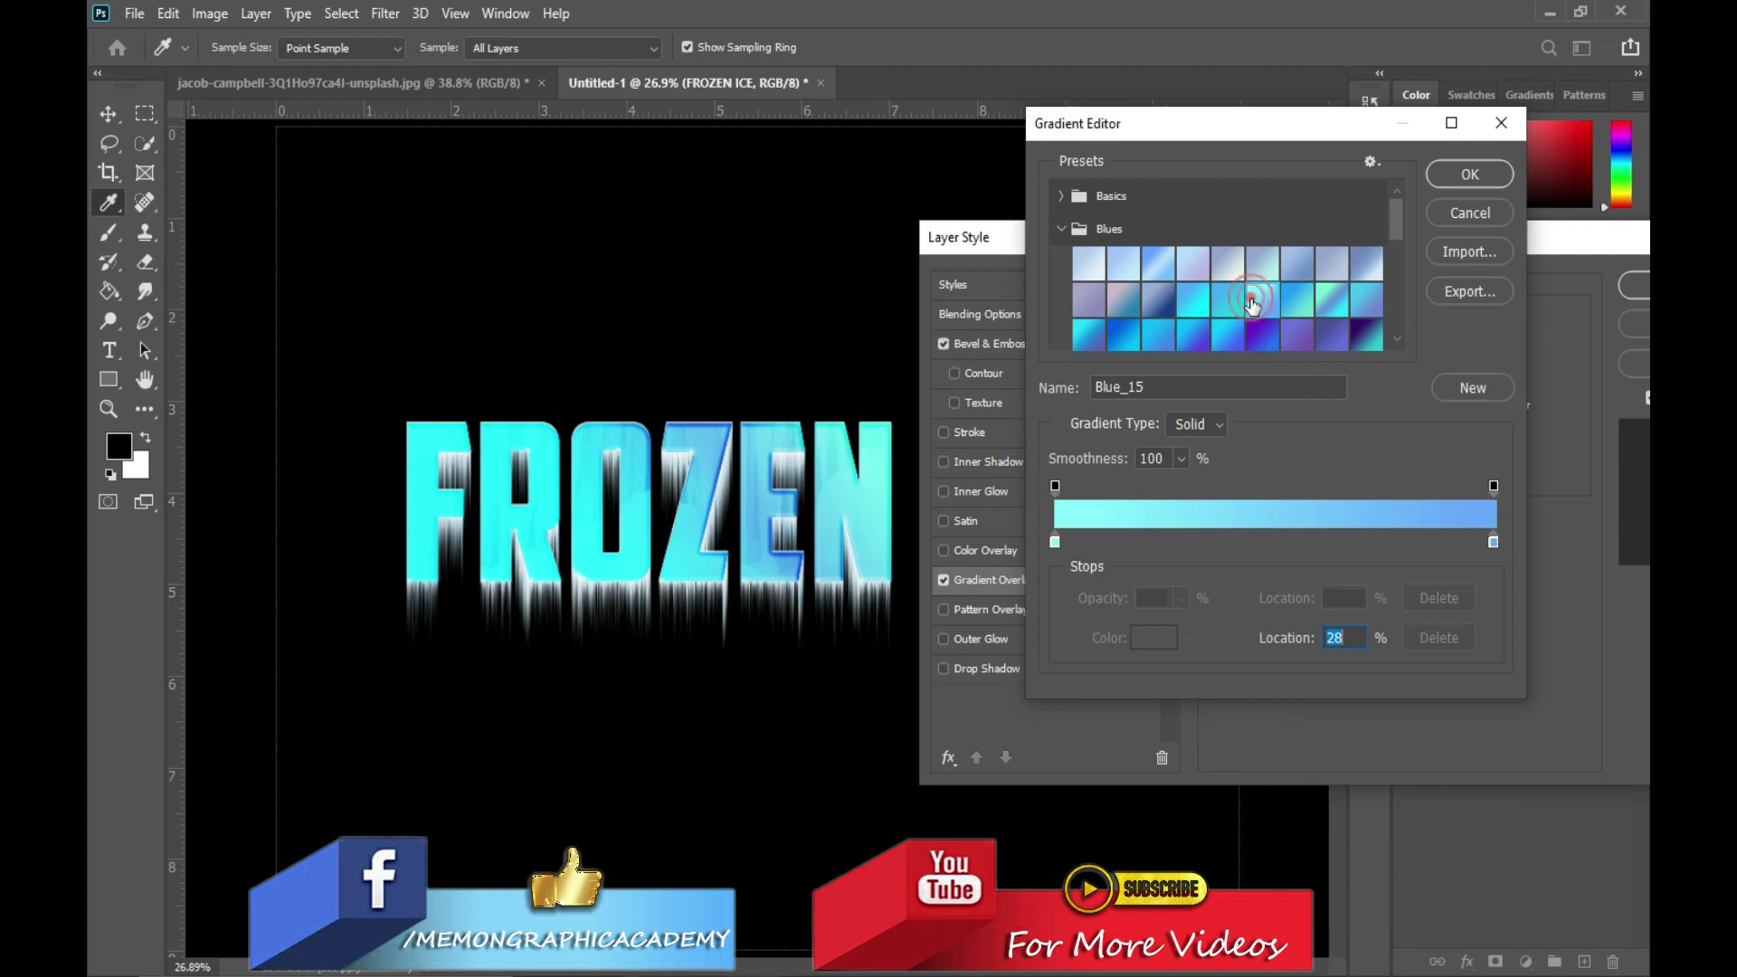
pyautogui.click(1227, 264)
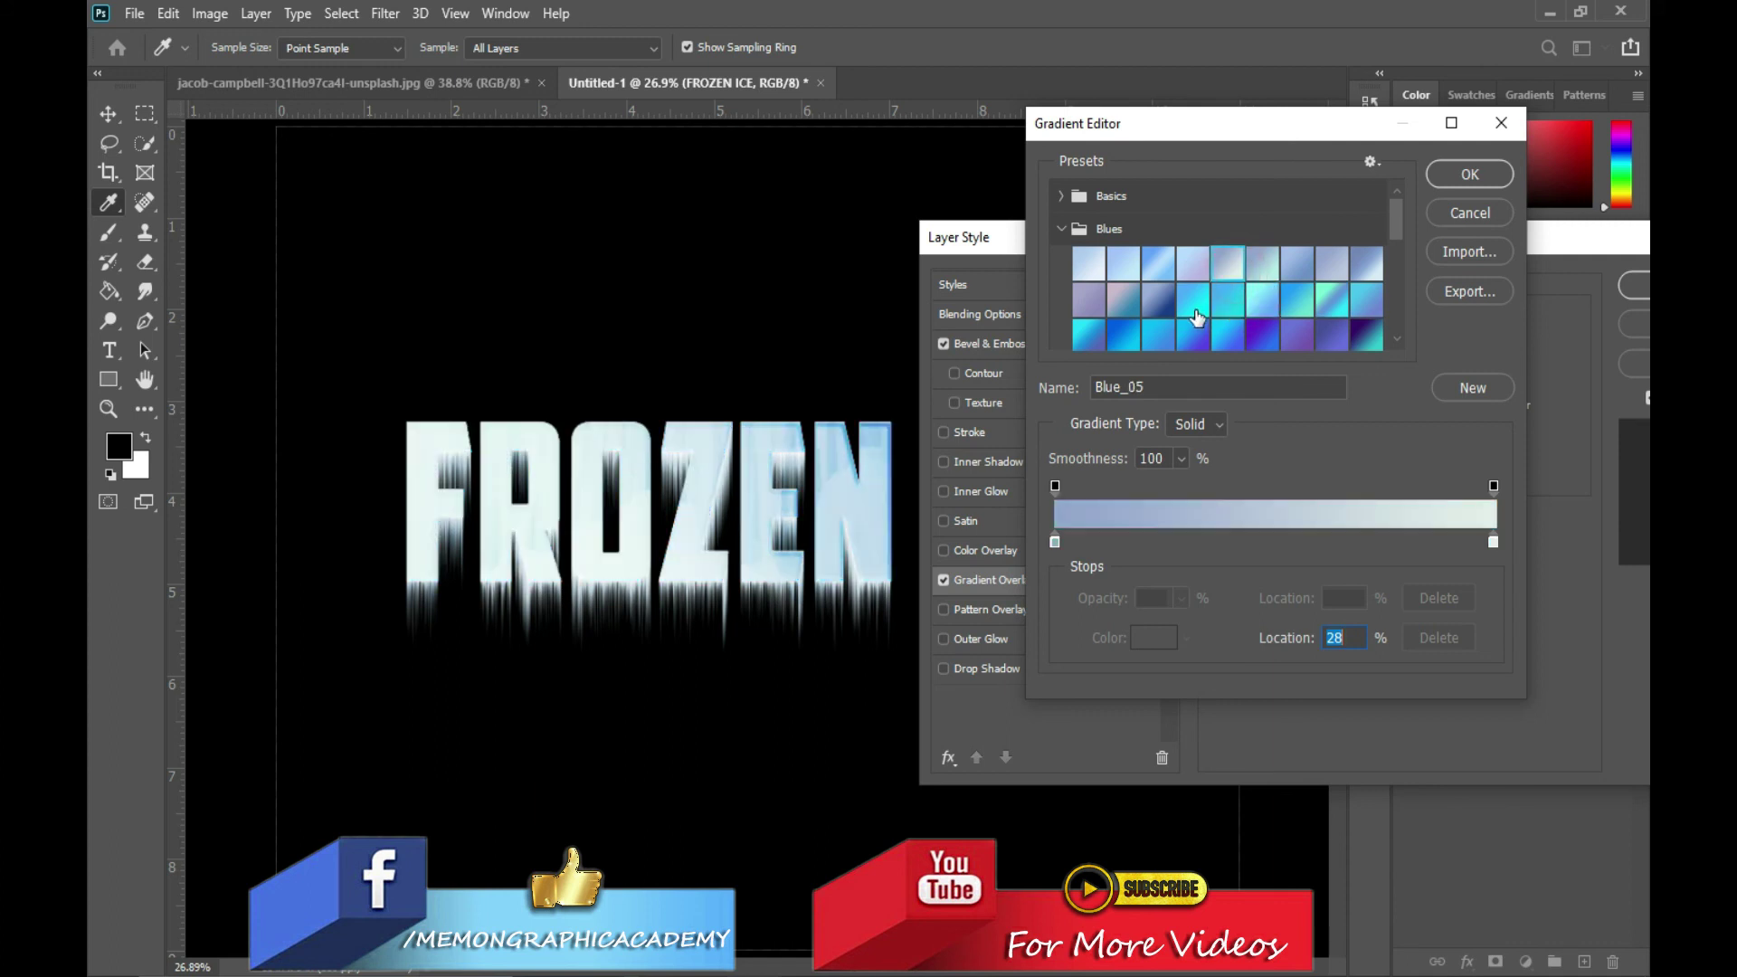
pyautogui.click(1194, 312)
pyautogui.click(1131, 261)
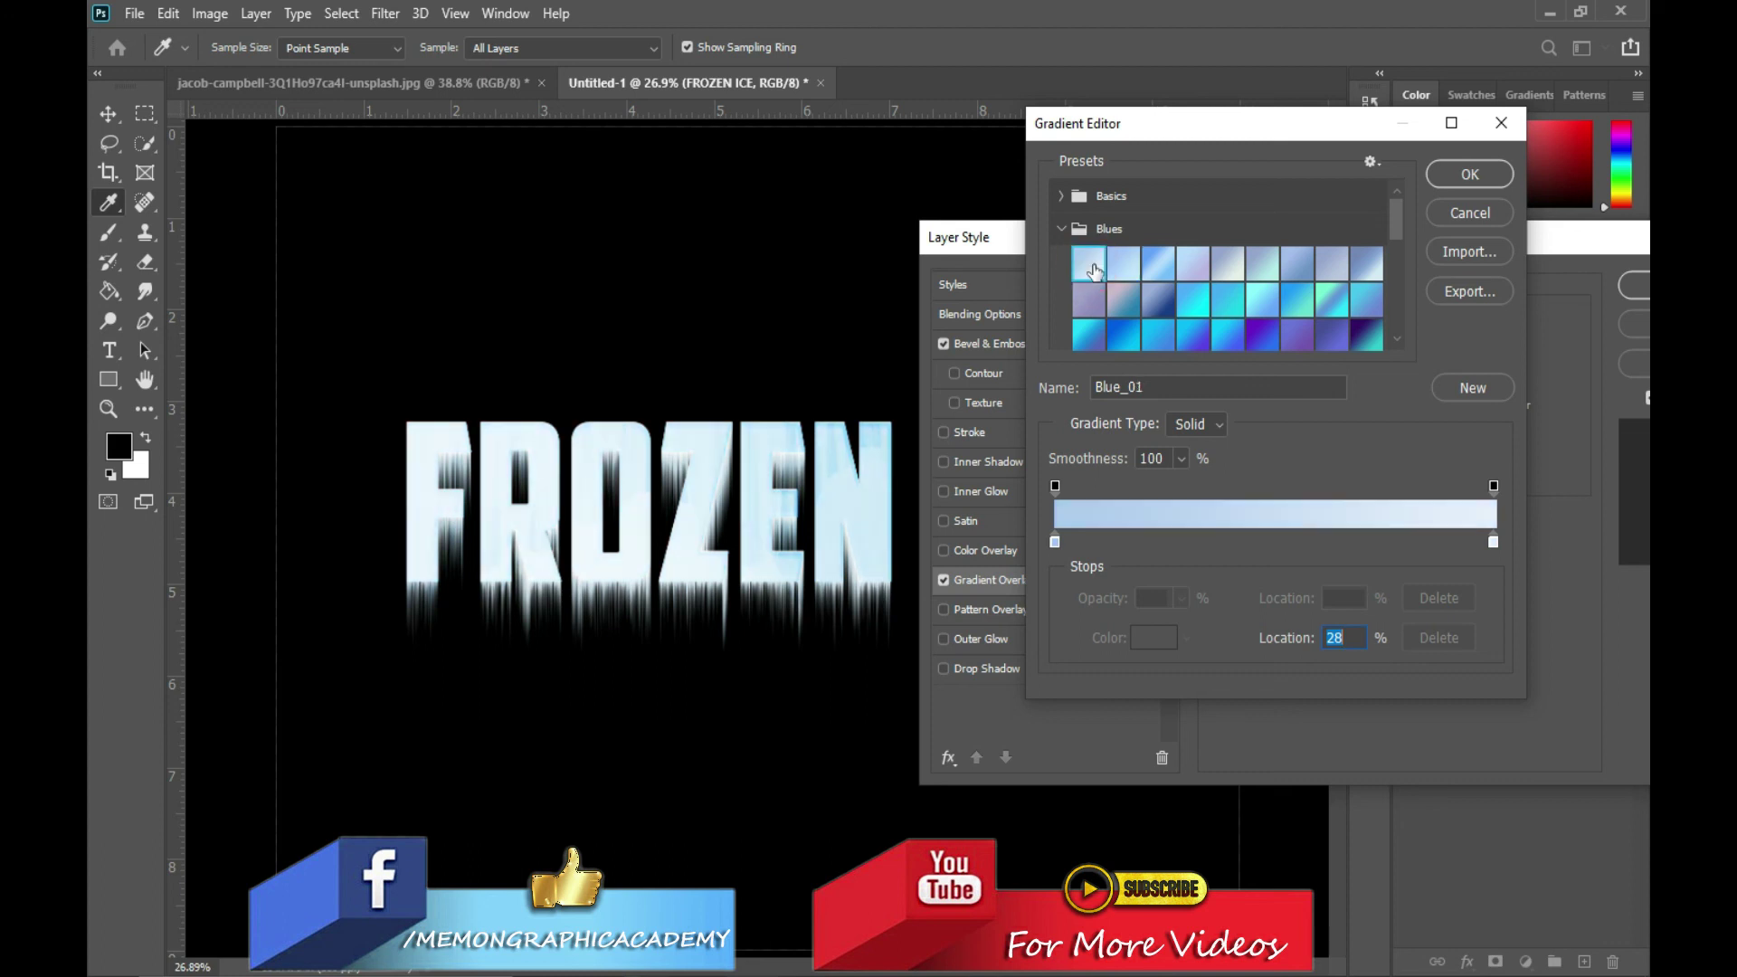
# Move the gradient's colour midpoint to 61%, recolour its starting stop to #accef3, and accept the gradient
pyautogui.click(1493, 542)
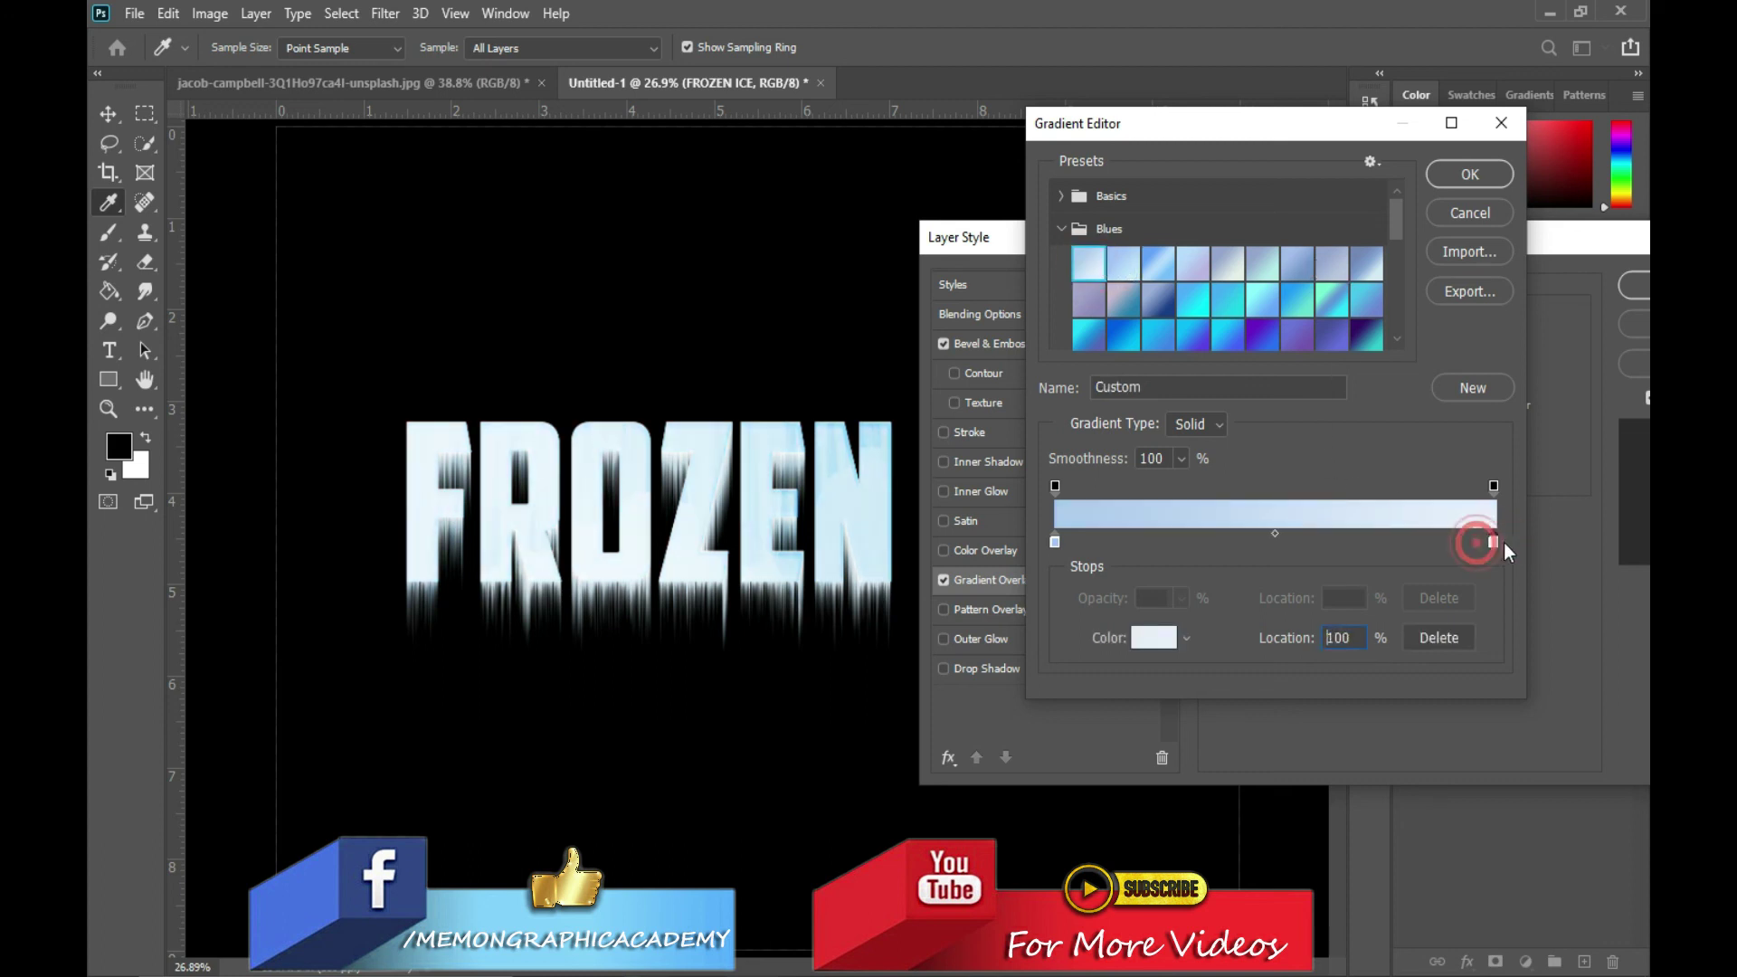
pyautogui.moveTo(1275, 534); pyautogui.dragTo(1324, 533)
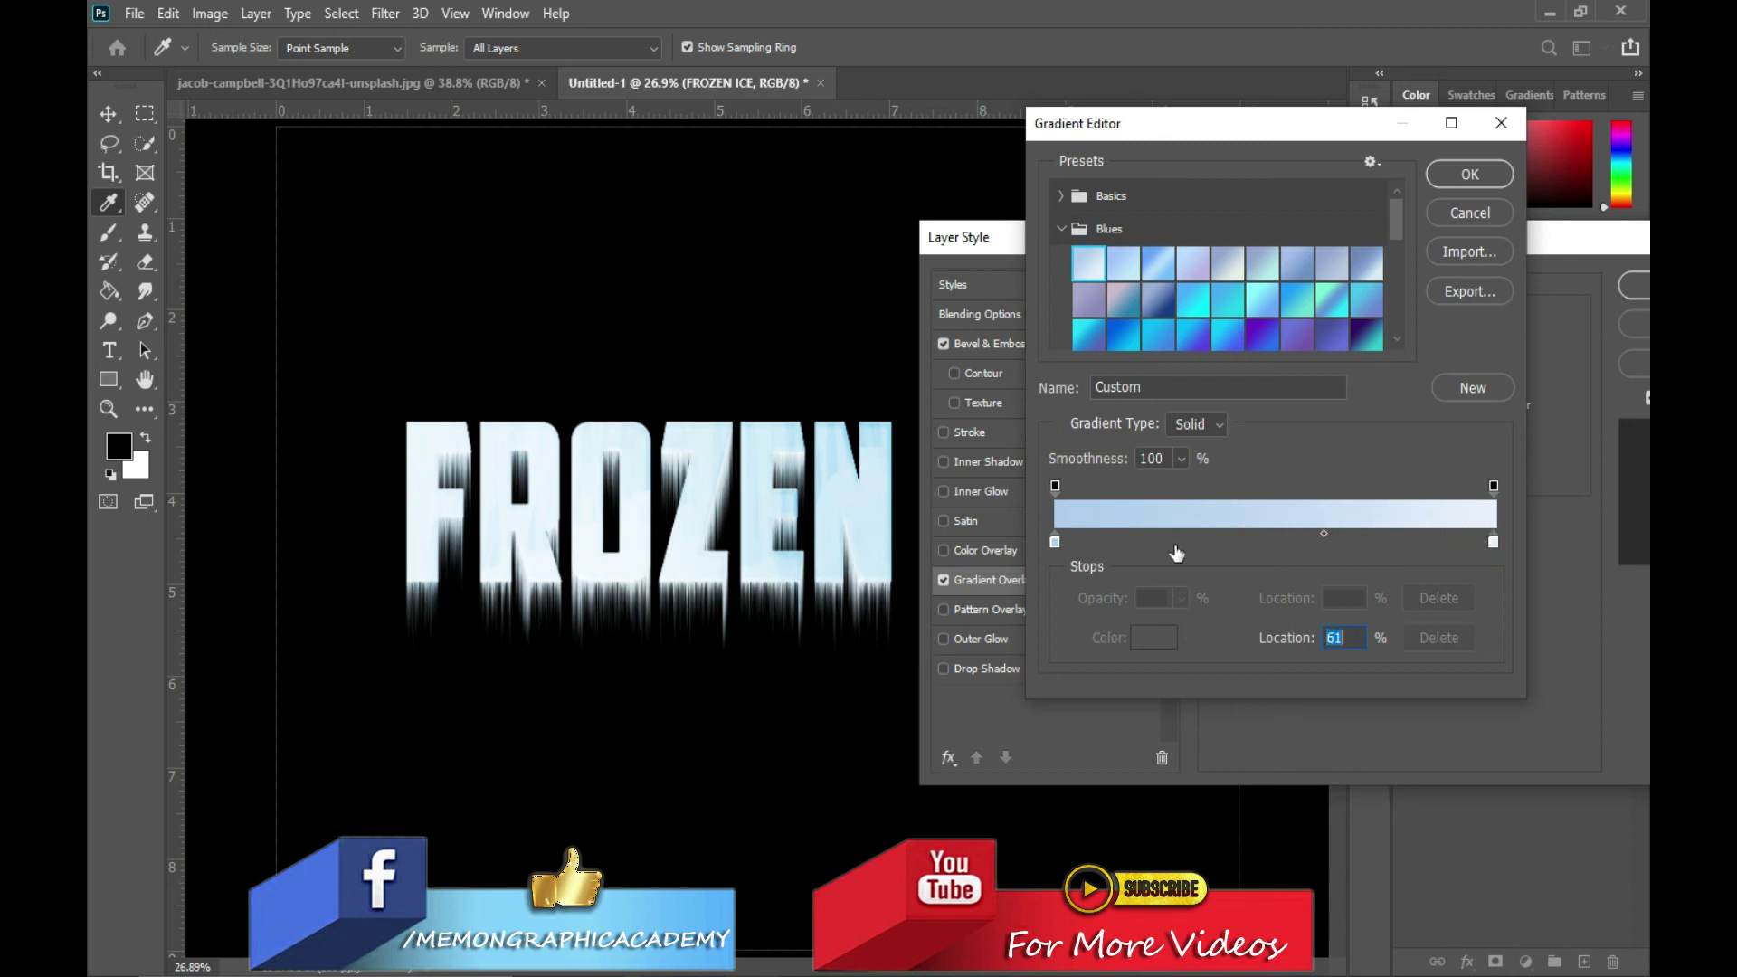
pyautogui.click(1055, 541)
pyautogui.click(1151, 636)
pyautogui.click(1098, 394)
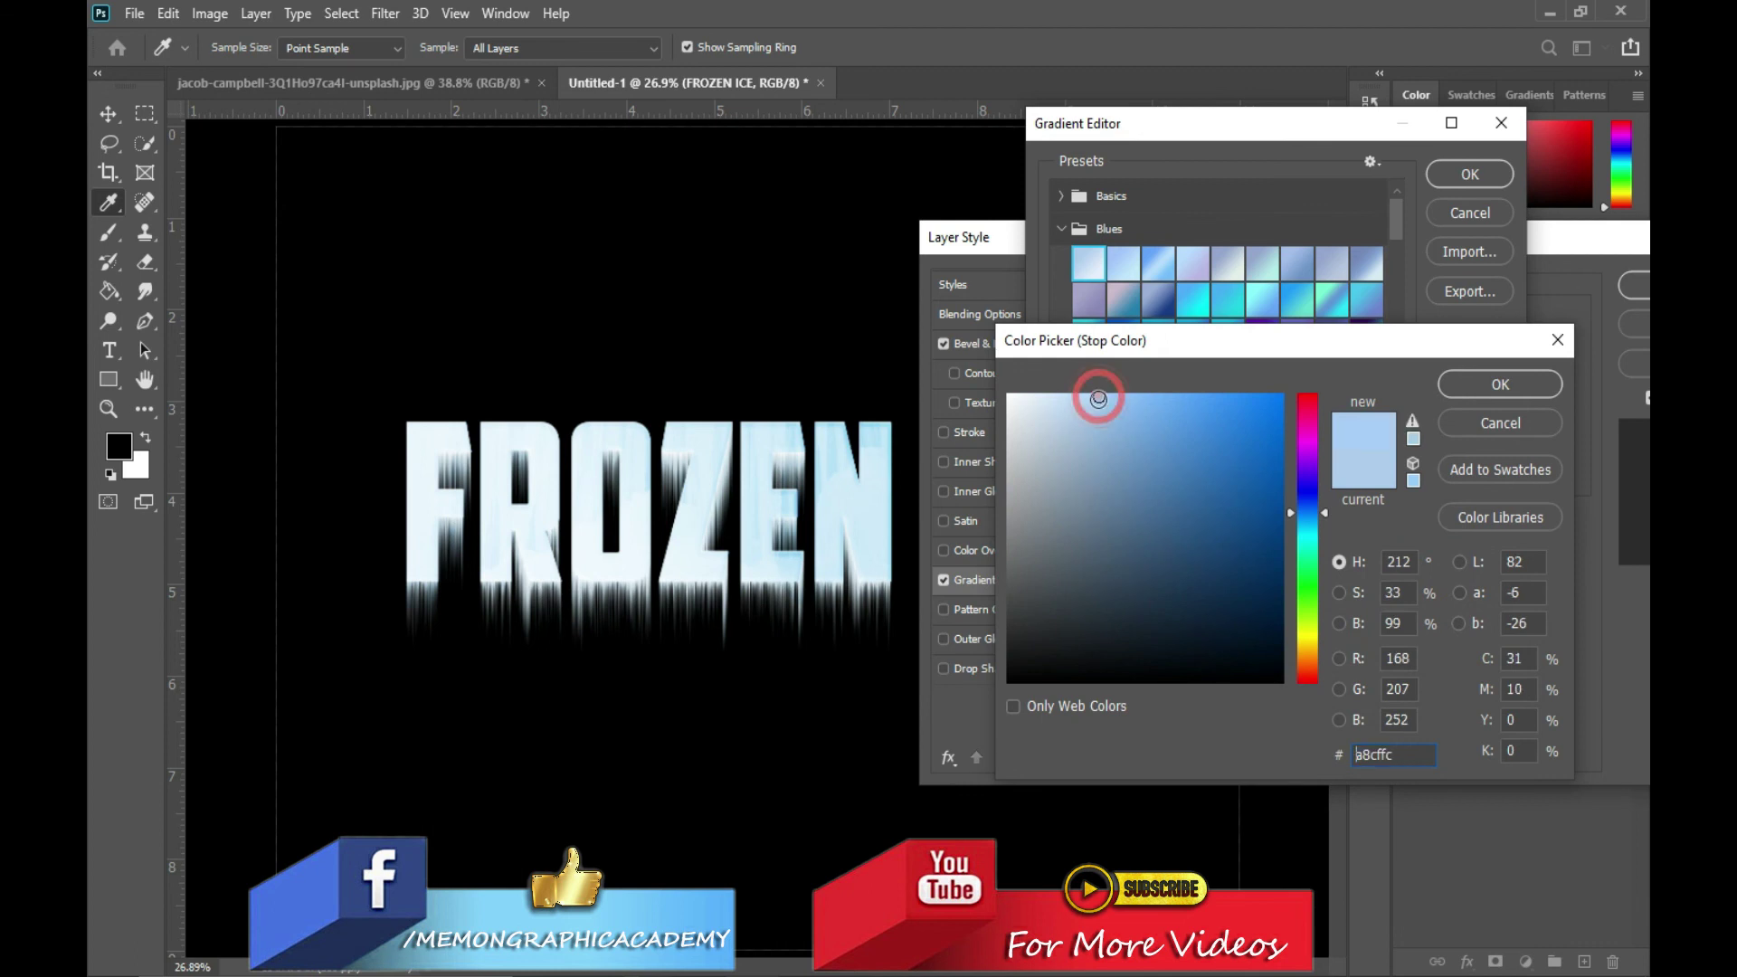
pyautogui.click(1087, 407)
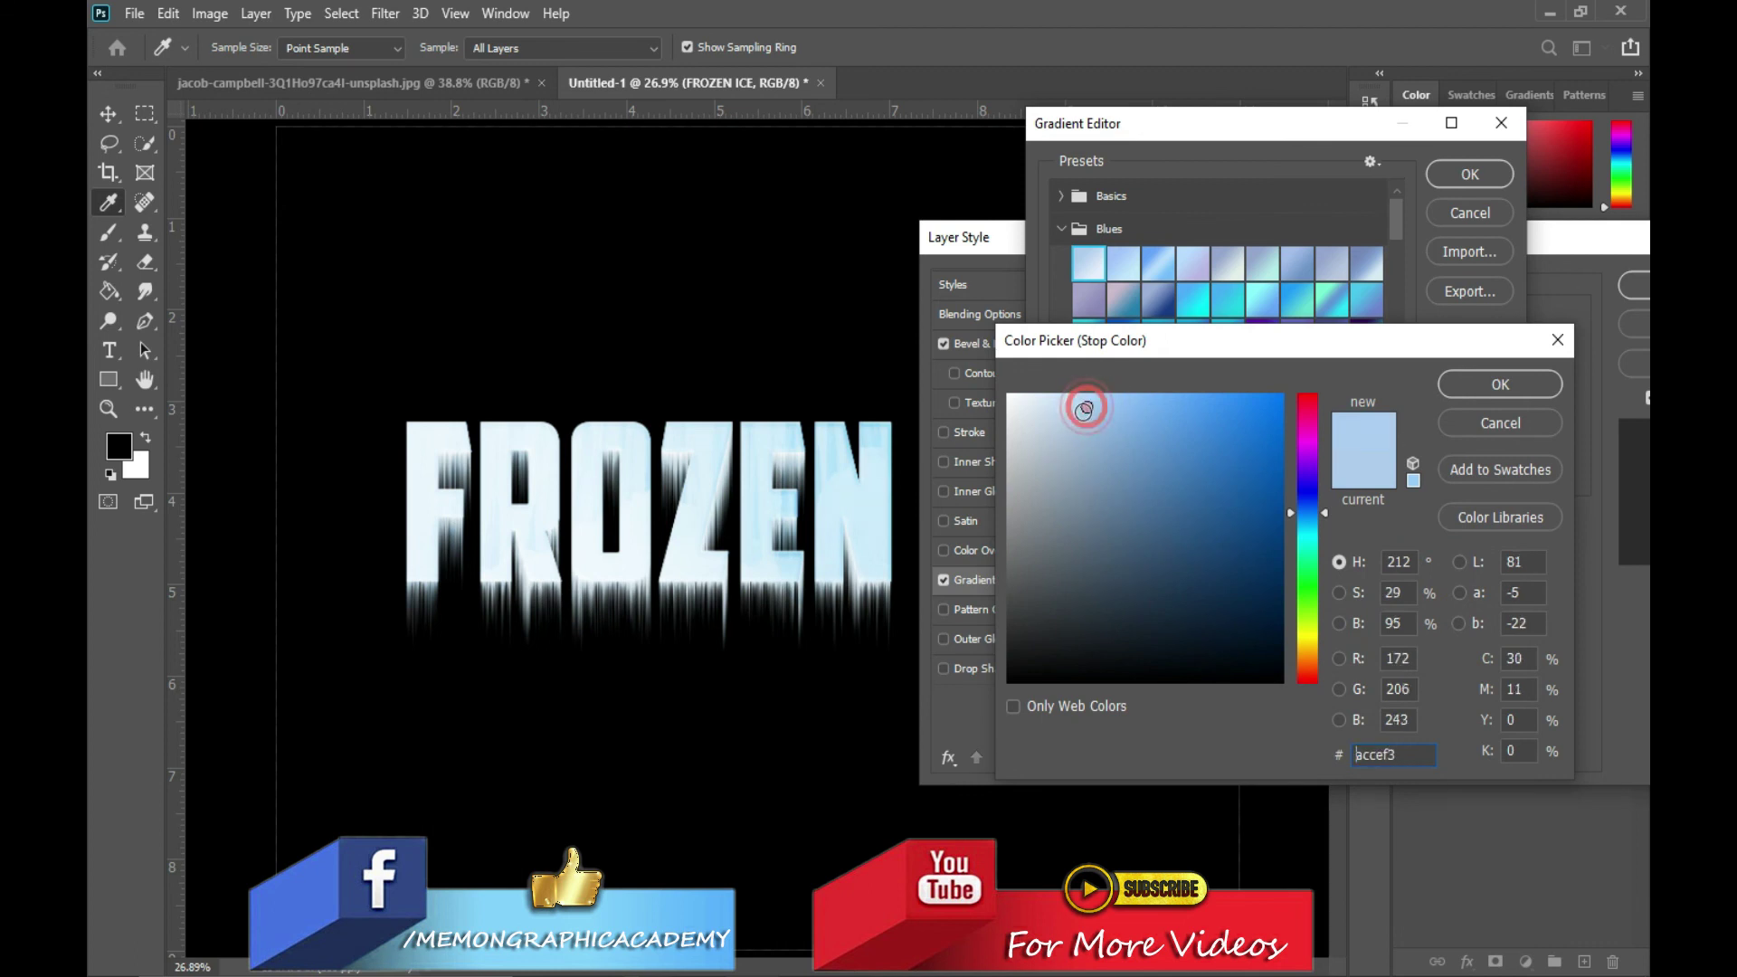
pyautogui.click(1533, 389)
pyautogui.click(1482, 172)
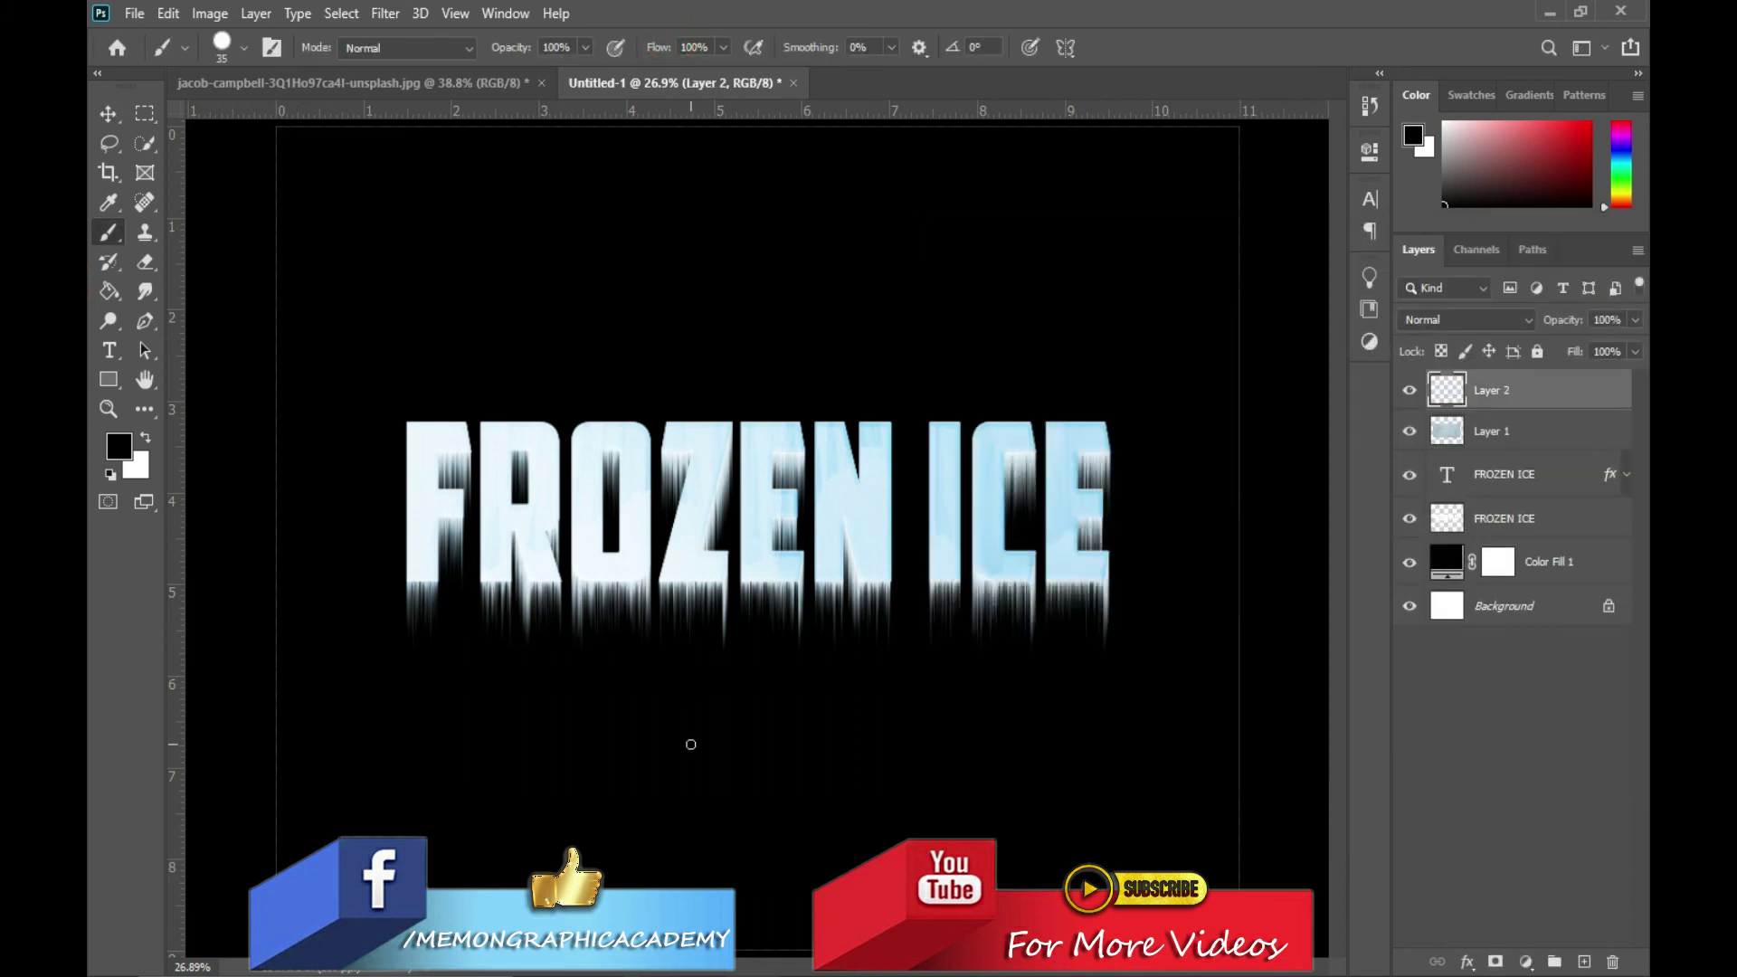
# Examine the frozen lettering and its icicle streaks up close, ending with the whole canvas in view
pyautogui.keyDown('ctrl'); pyautogui.click(731, 739); pyautogui.keyUp('ctrl')
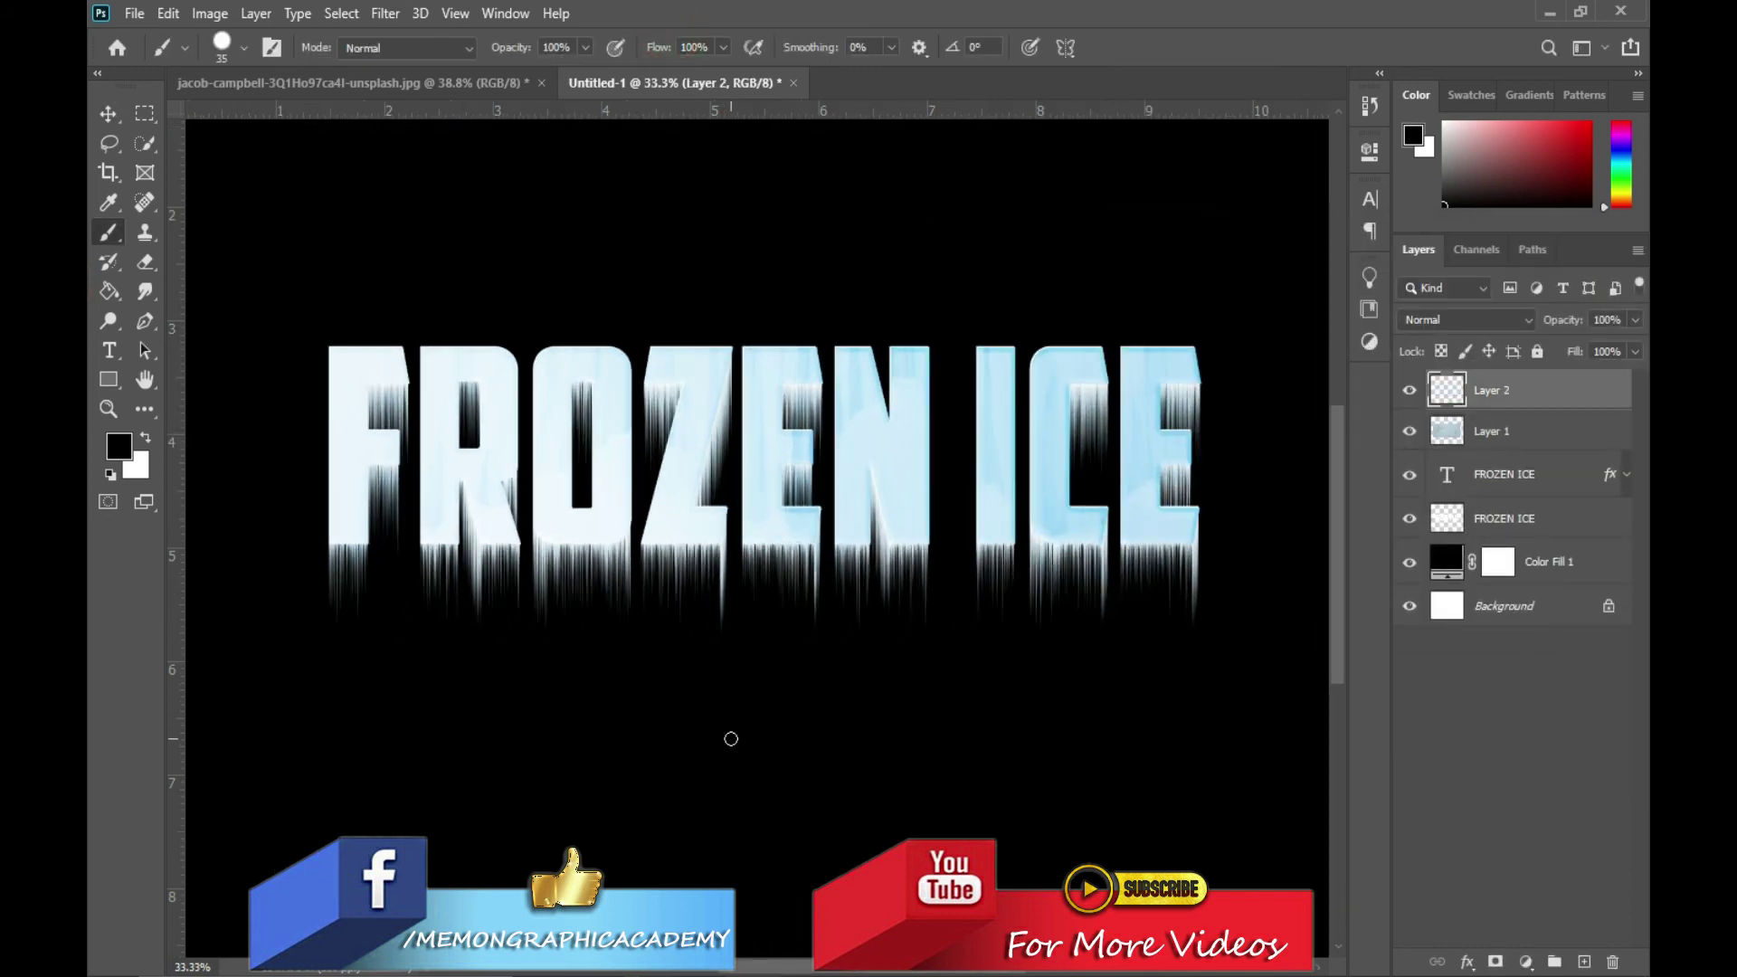
pyautogui.keyDown('ctrl'); pyautogui.click(545, 443); pyautogui.keyUp('ctrl')
pyautogui.moveTo(546, 445); pyautogui.dragTo(553, 478)
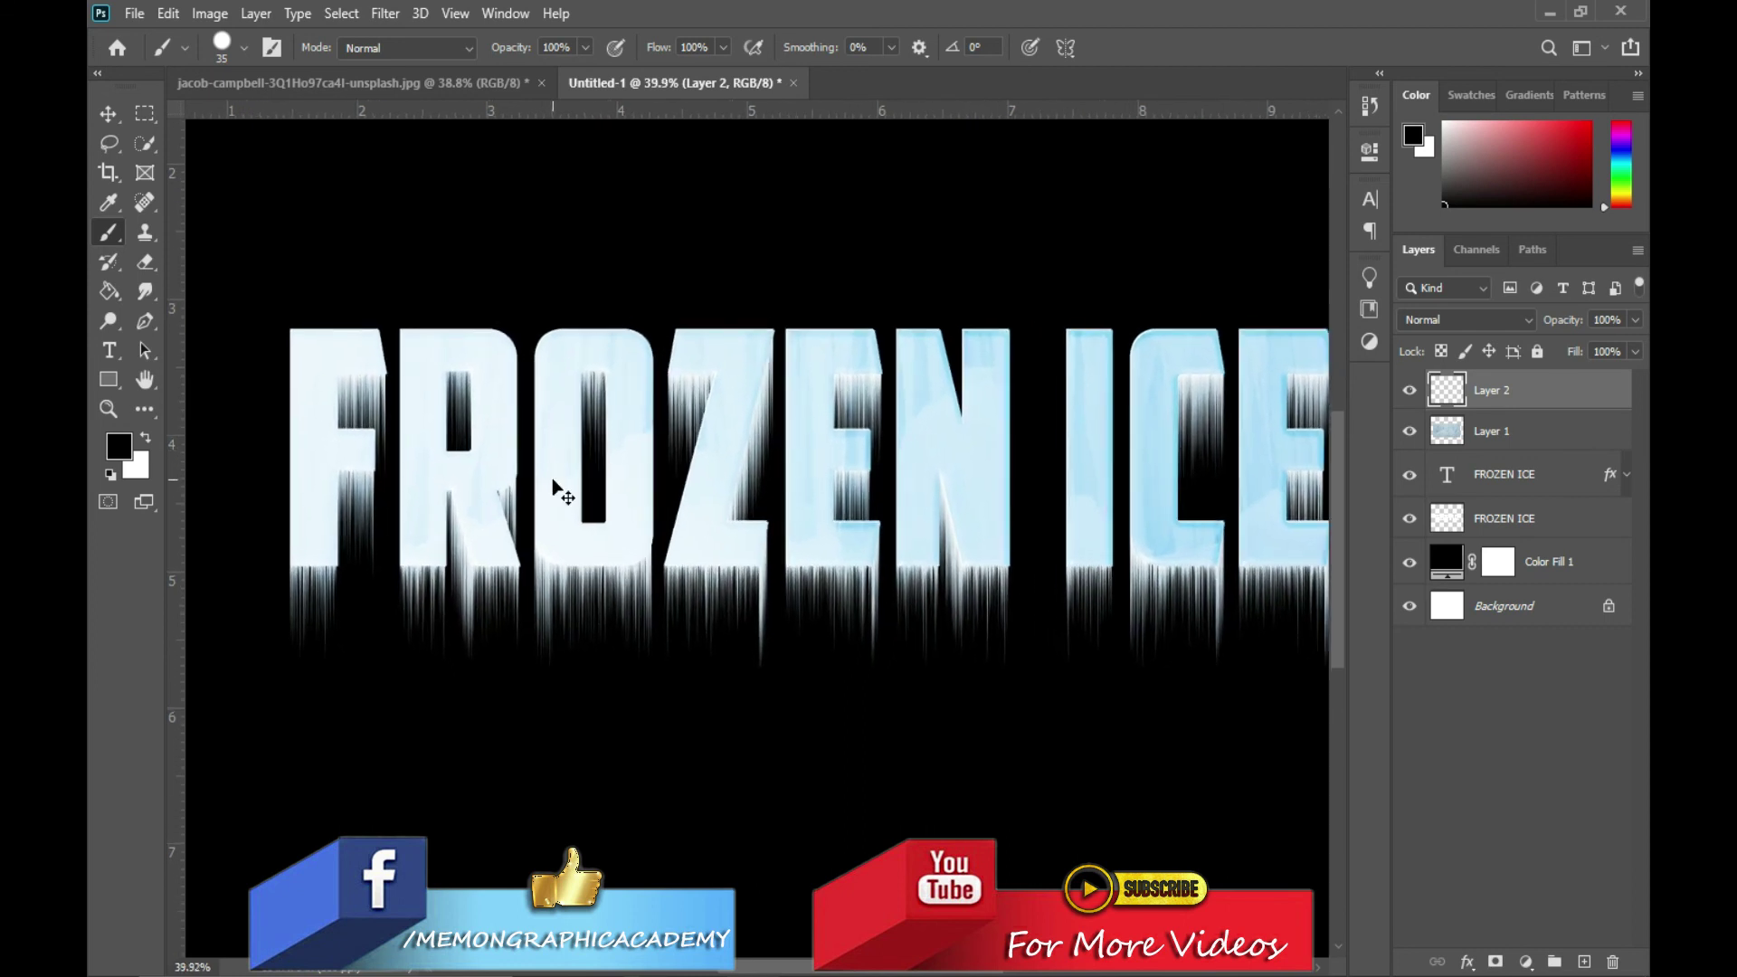
pyautogui.hotkey('ctrl', '-')
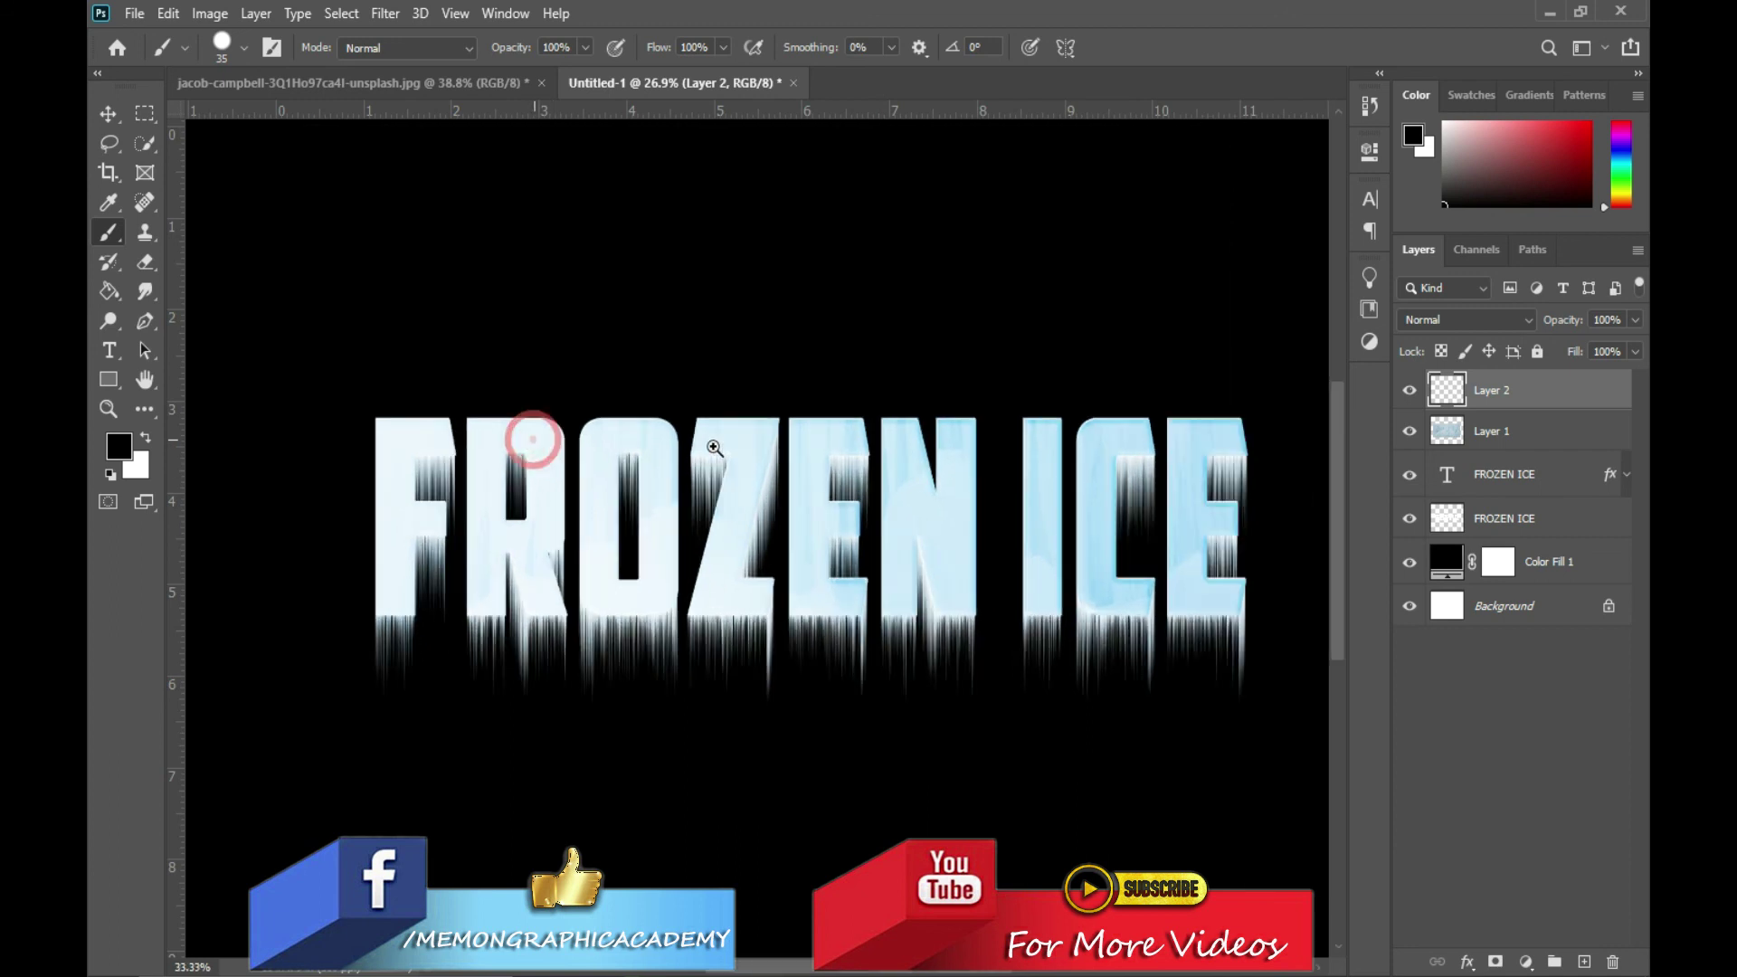
pyautogui.click(754, 474)
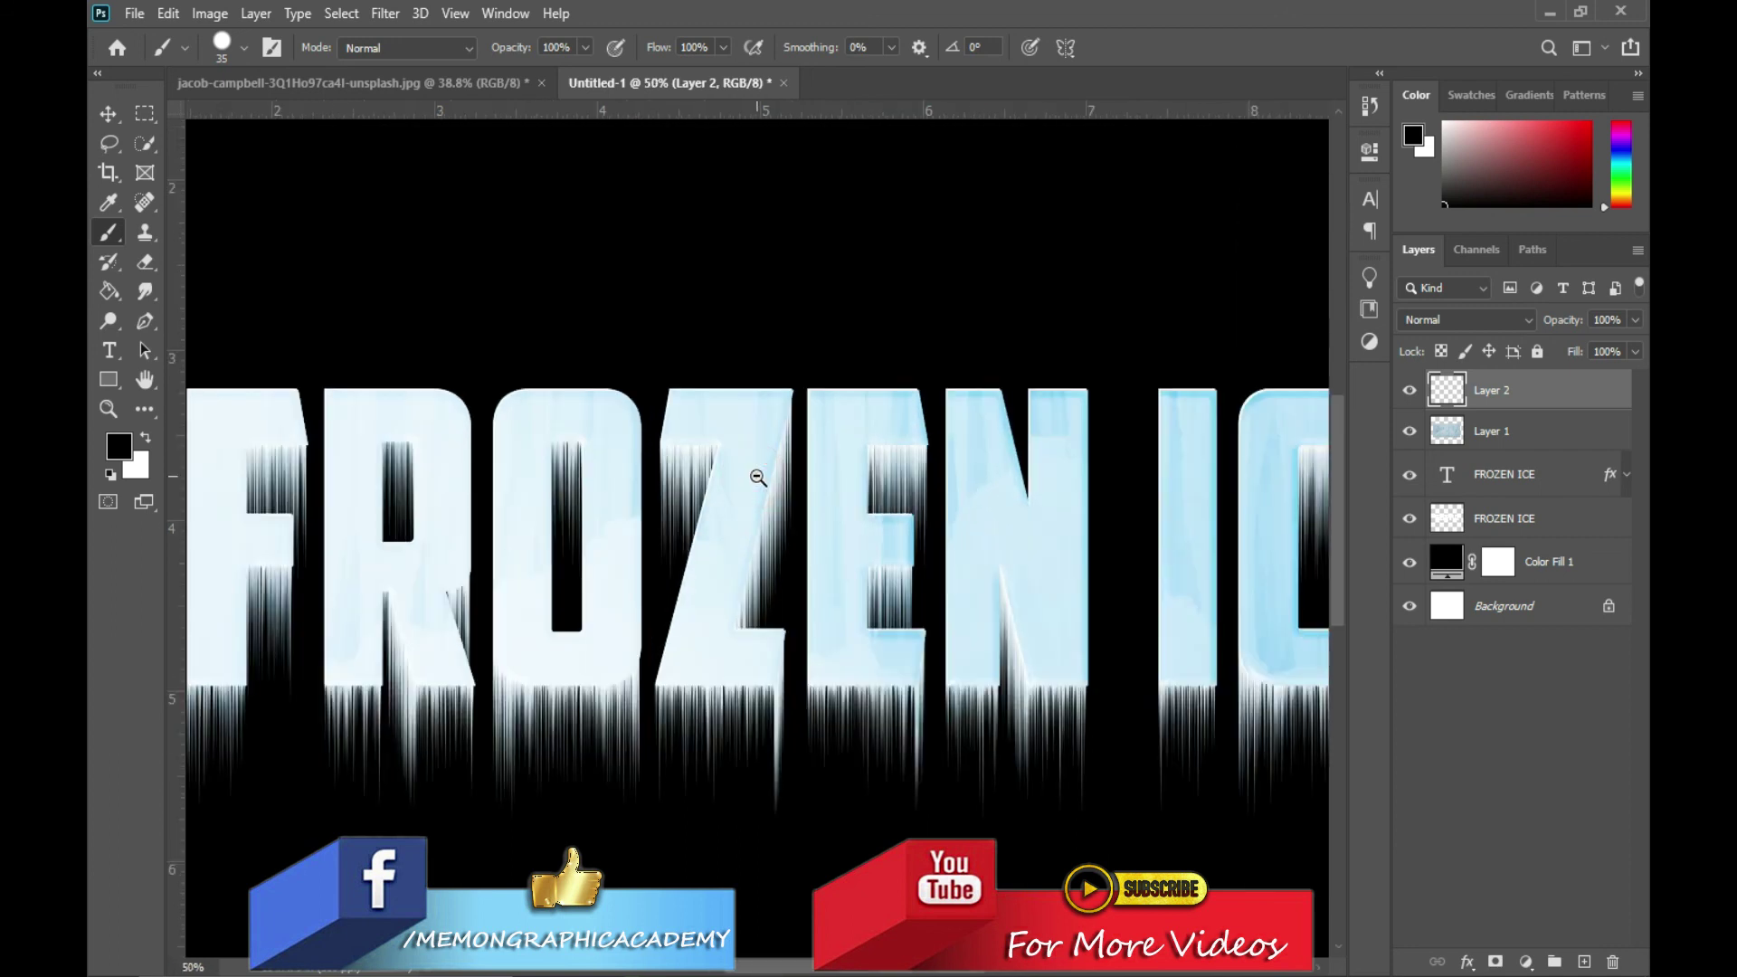
pyautogui.moveTo(757, 475)
pyautogui.mouseDown()
pyautogui.moveTo(803, 542)
pyautogui.moveTo(740, 489)
pyautogui.mouseUp()
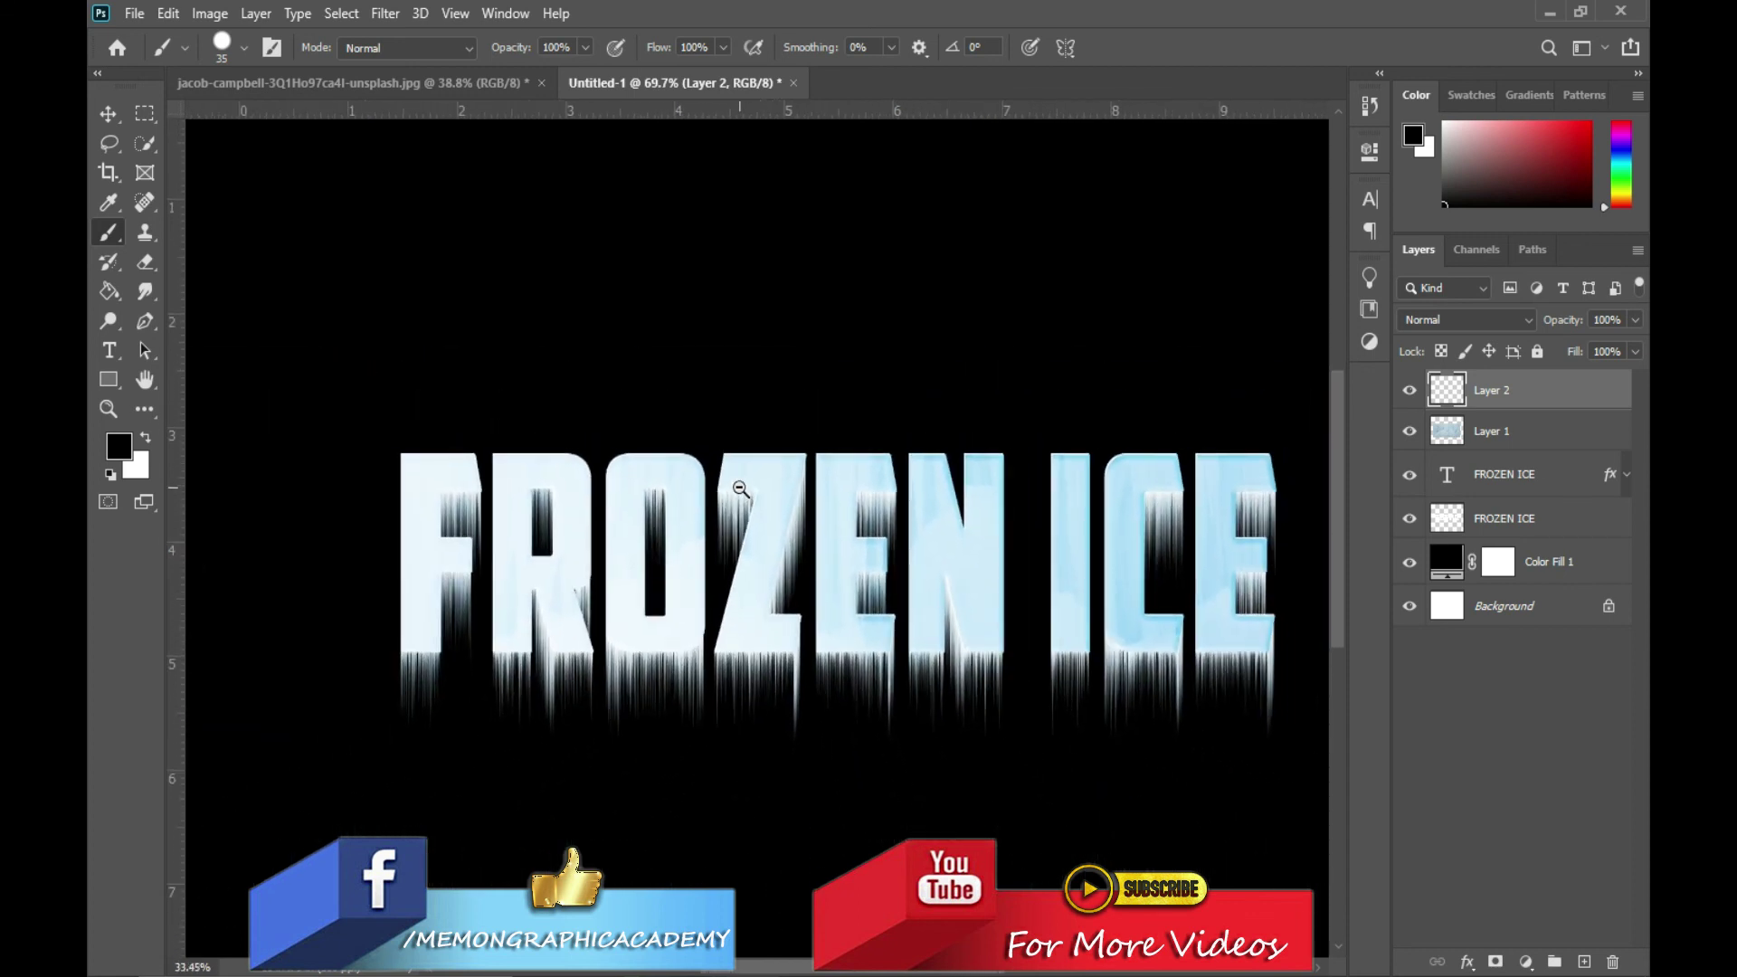
pyautogui.hotkey('ctrl', '0')
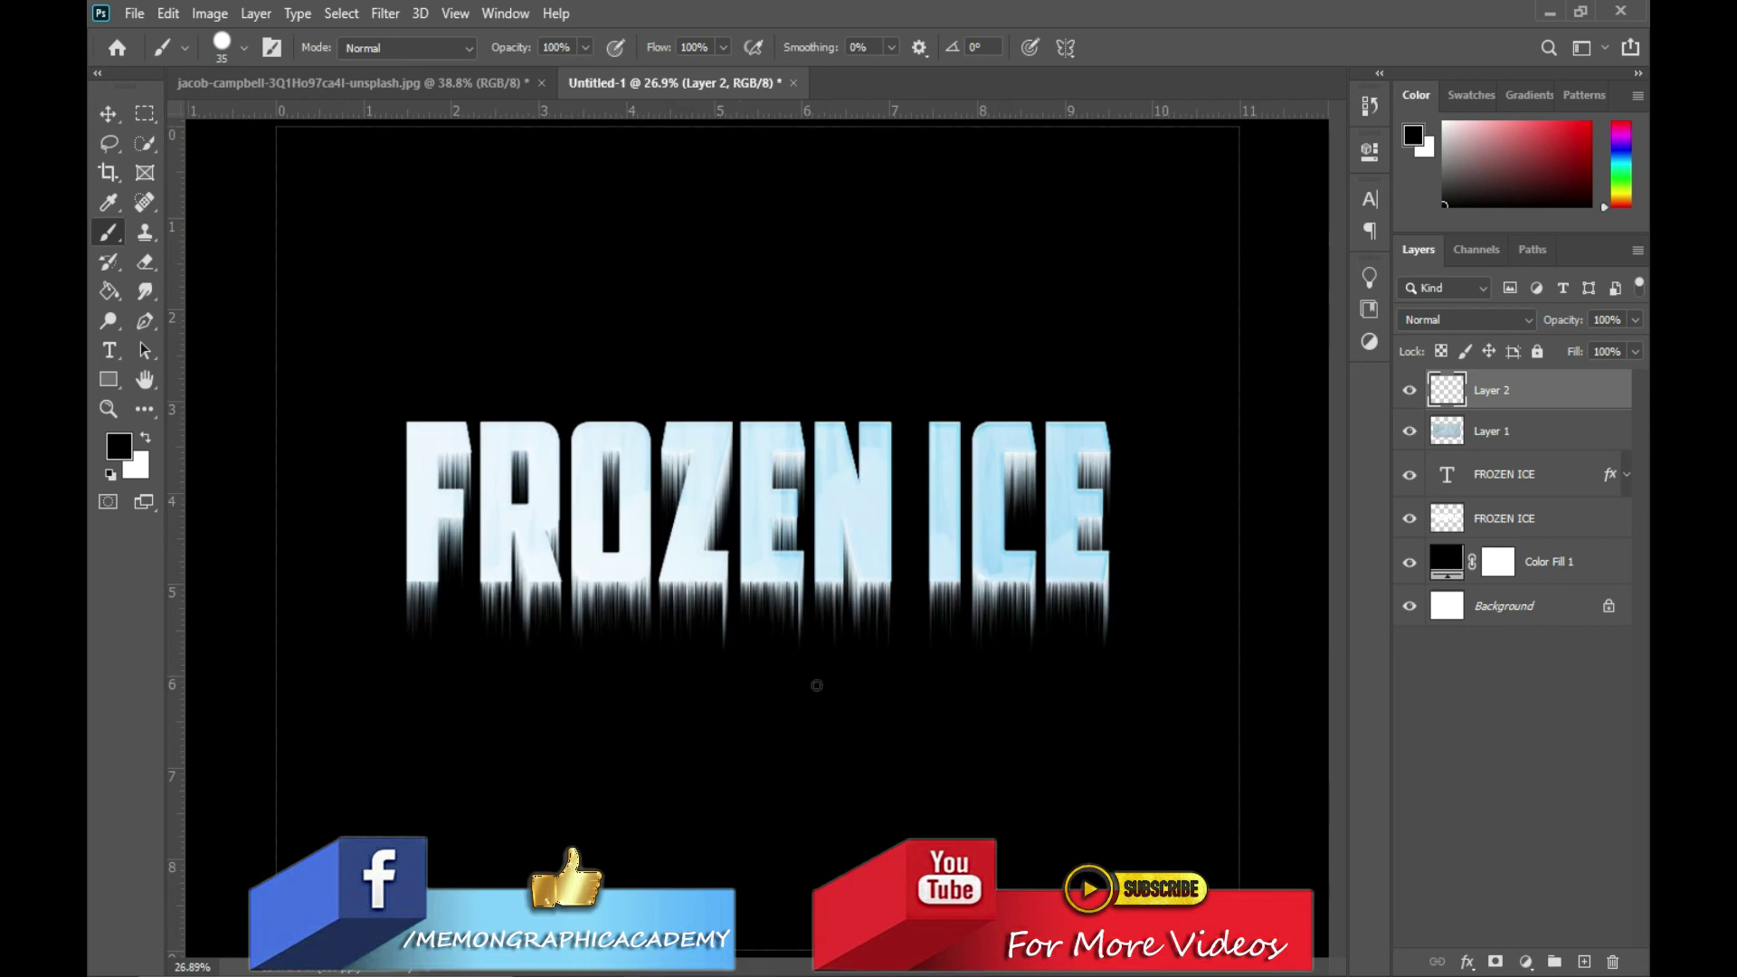